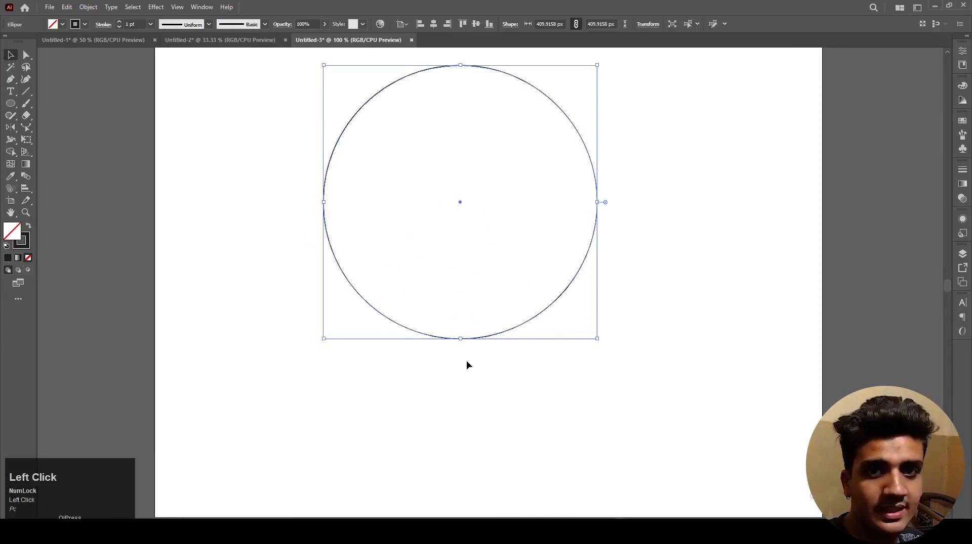
Step: Set the black circle's stroke weight to 17 pt
click(467, 364)
drag(549, 428, 438, 264)
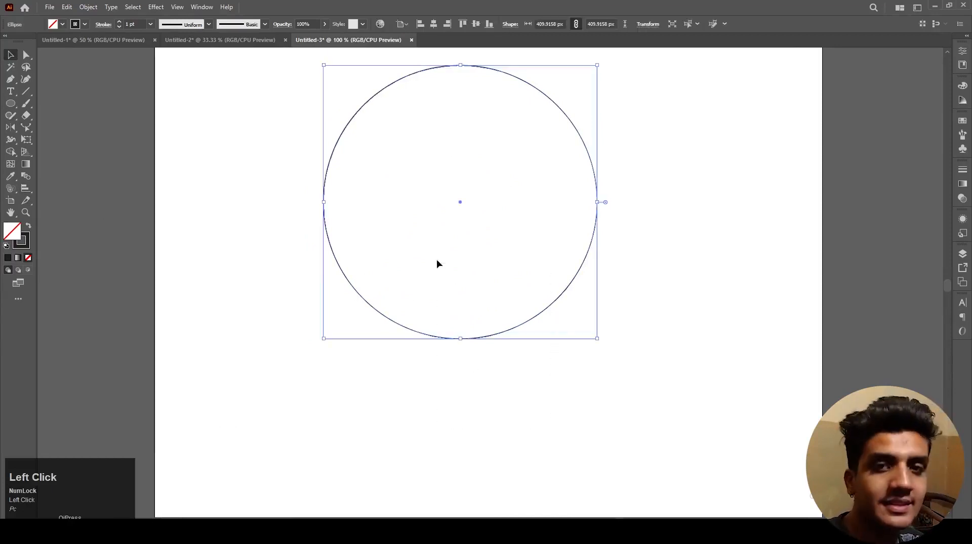
click(132, 24)
scroll(132, 24, up, 19)
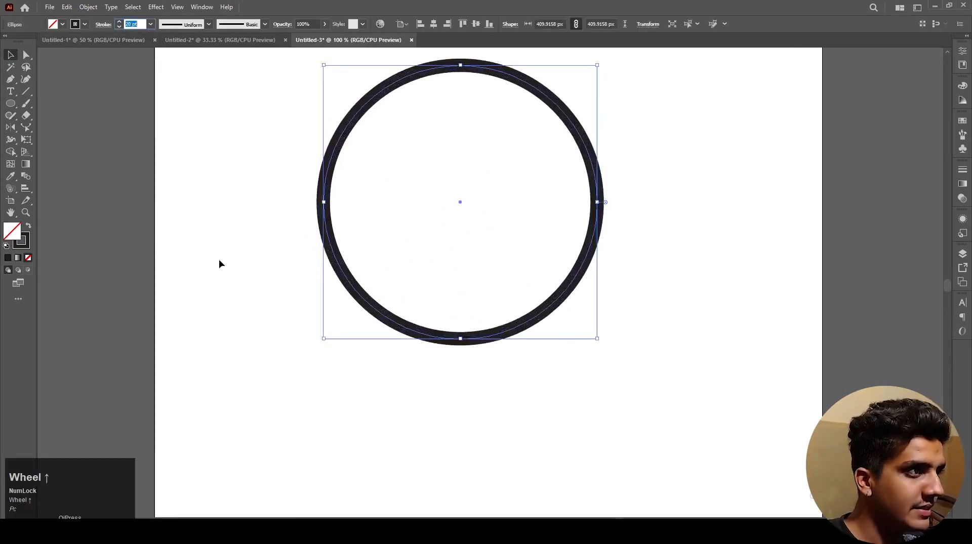
drag(217, 204, 223, 333)
drag(261, 245, 377, 330)
click(132, 24)
scroll(141, 25, up, 1)
scroll(141, 24, up, 16)
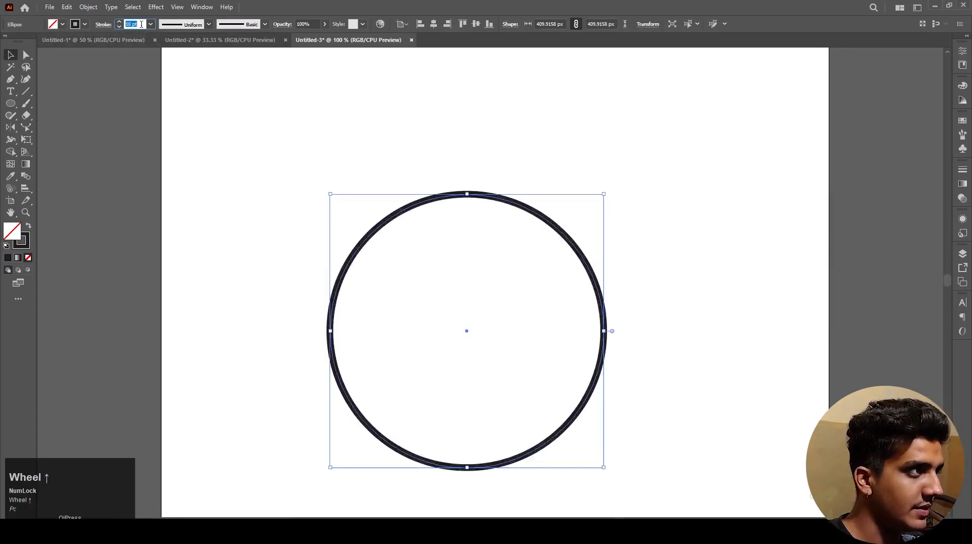
click(199, 242)
drag(299, 238, 365, 273)
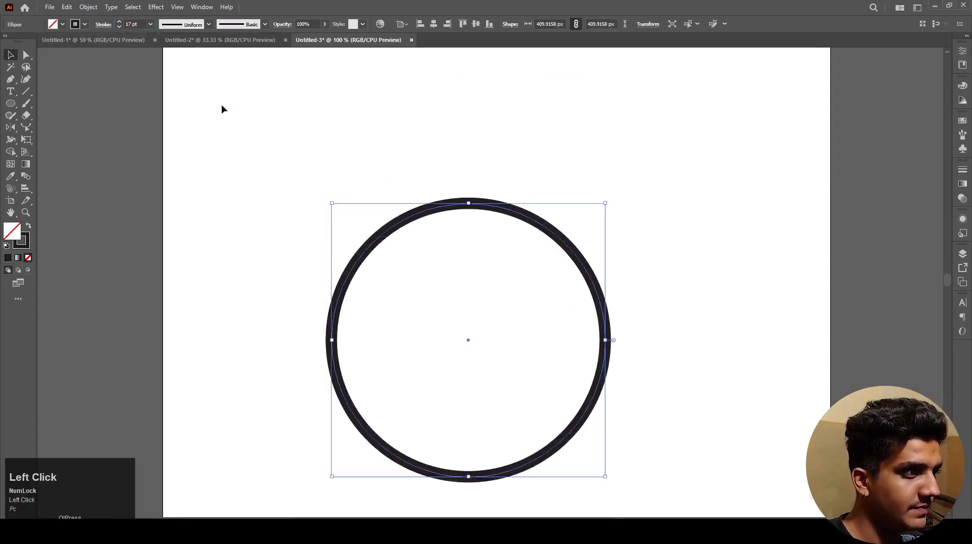
Step: Open the Free Distort effect for the circle and close its dialog without moving any corner
click(155, 8)
mouse_move(202, 91)
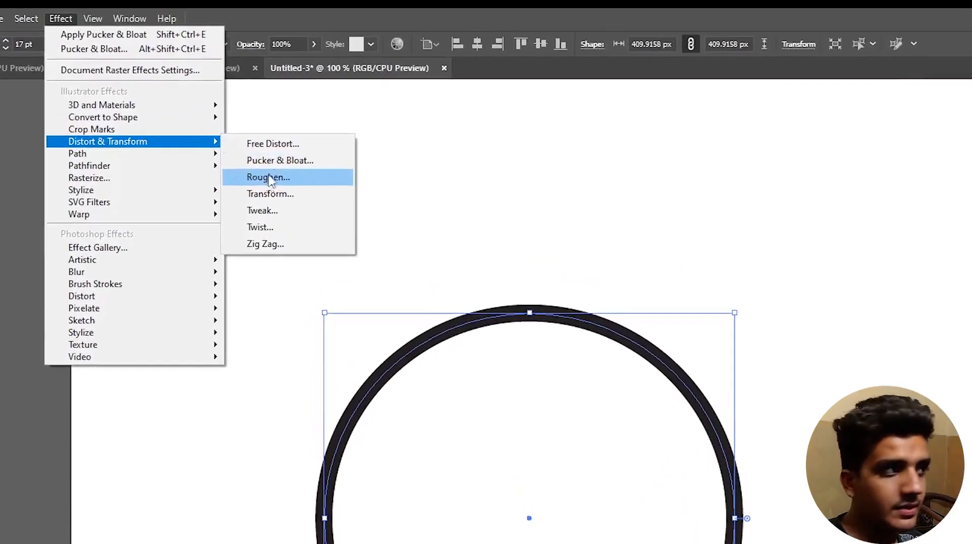
click(280, 144)
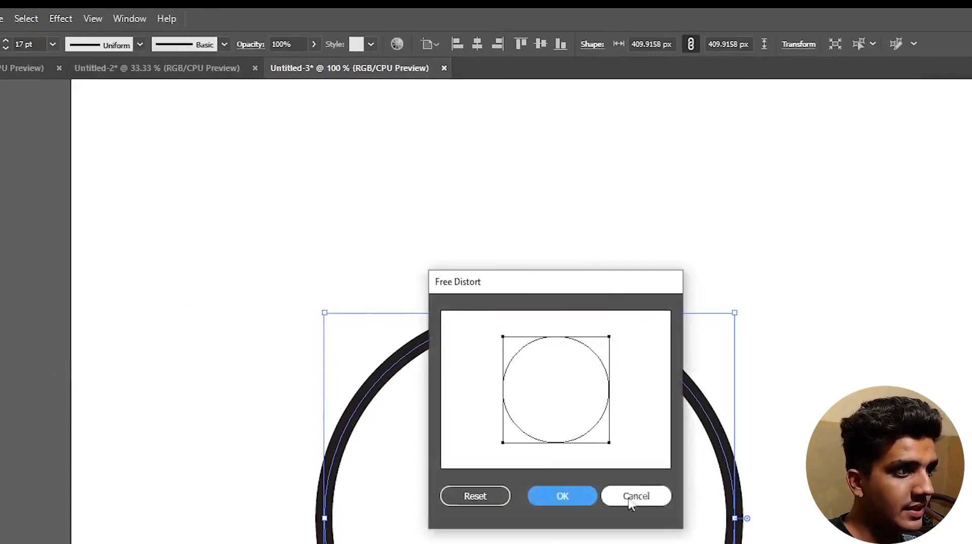
click(575, 494)
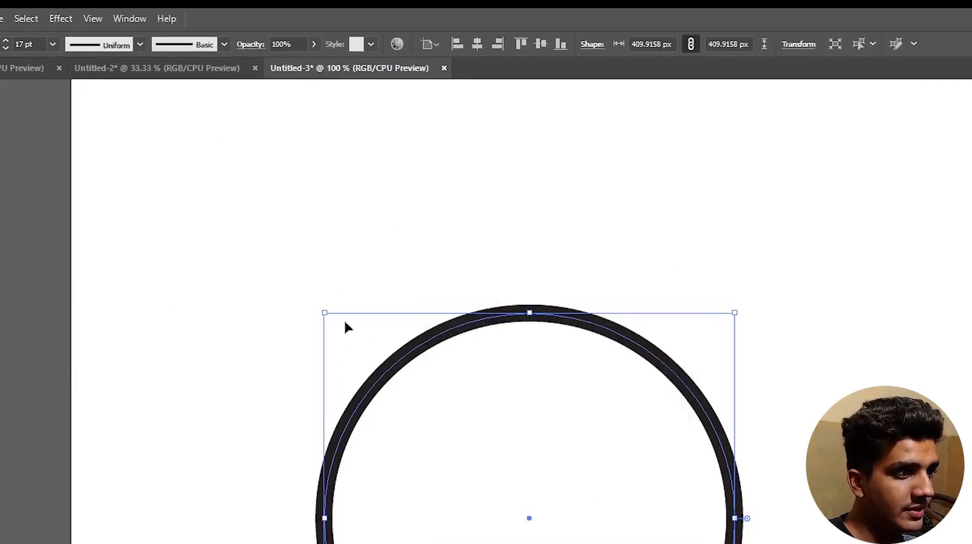
click(61, 19)
mouse_move(105, 146)
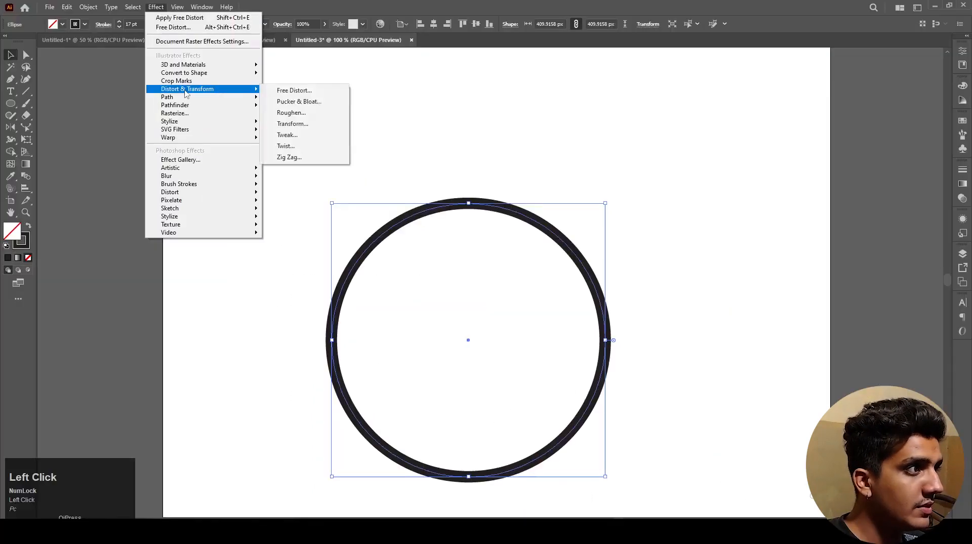
click(275, 158)
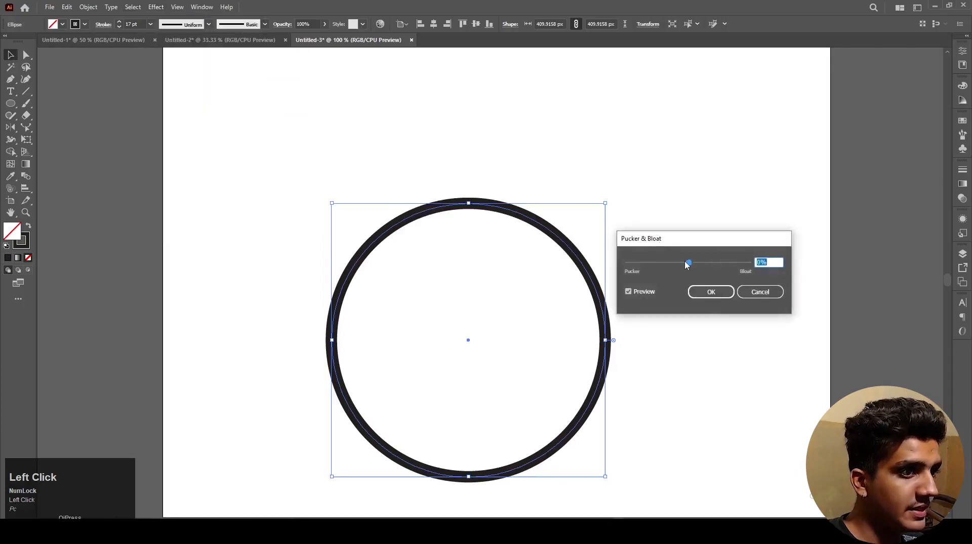
drag(686, 265, 748, 179)
scroll(673, 236, down, 1)
click(836, 234)
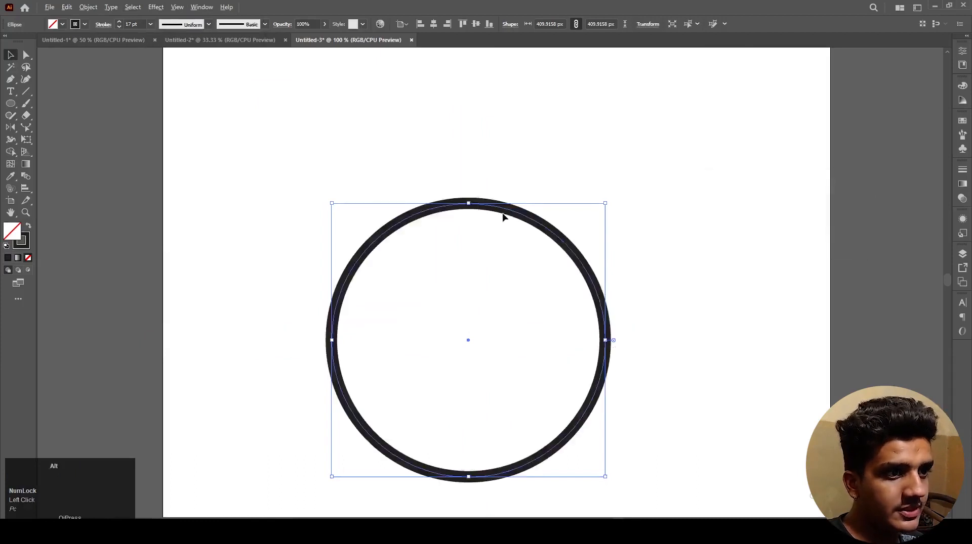
Step: Apply the Pucker & Bloat effect to the circle at -55% to form a four-pointed star
scroll(503, 216, down, 2)
click(549, 245)
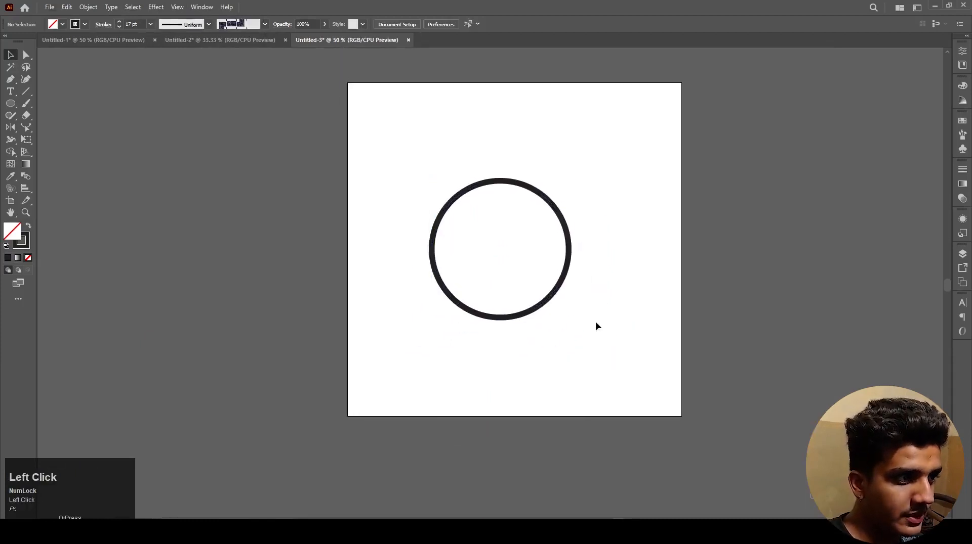
drag(596, 327, 439, 174)
click(160, 8)
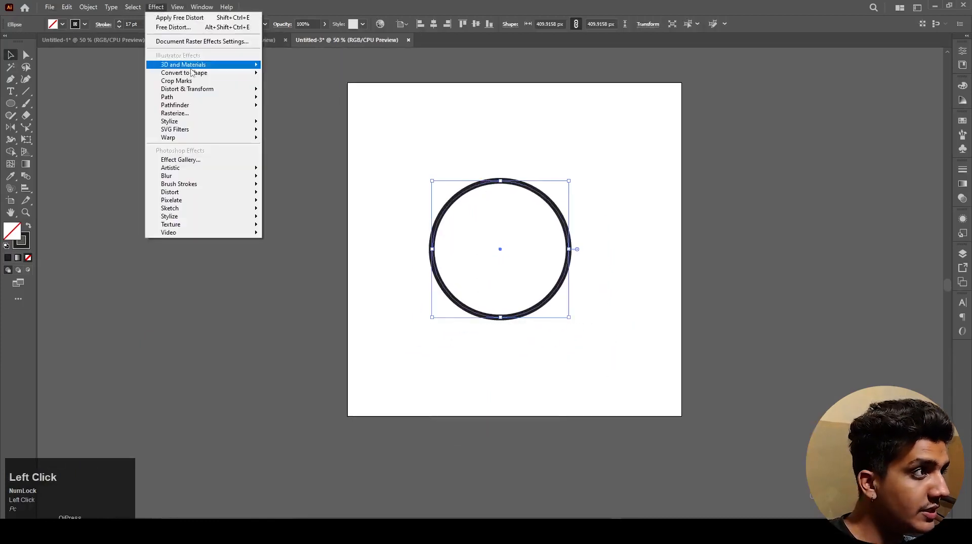
mouse_move(191, 91)
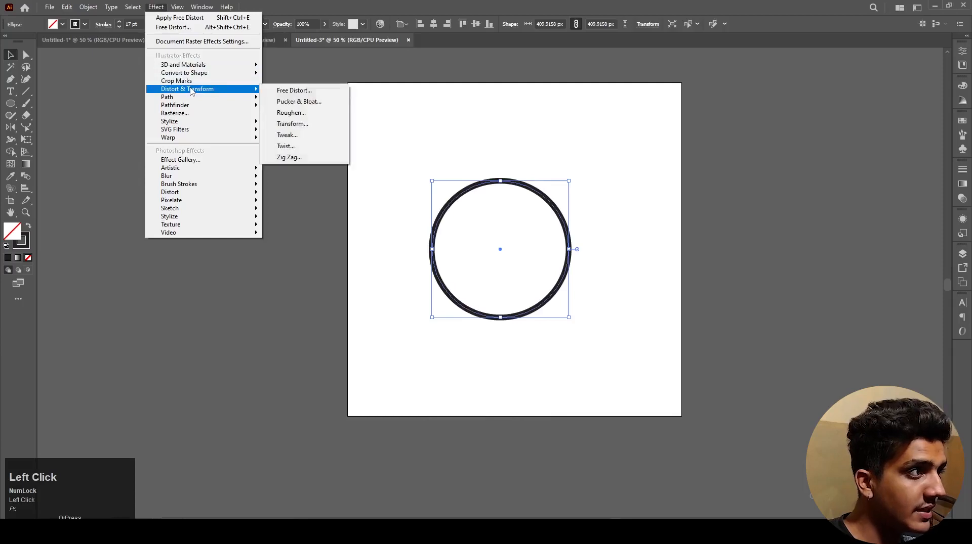
click(288, 103)
drag(760, 203, 718, 212)
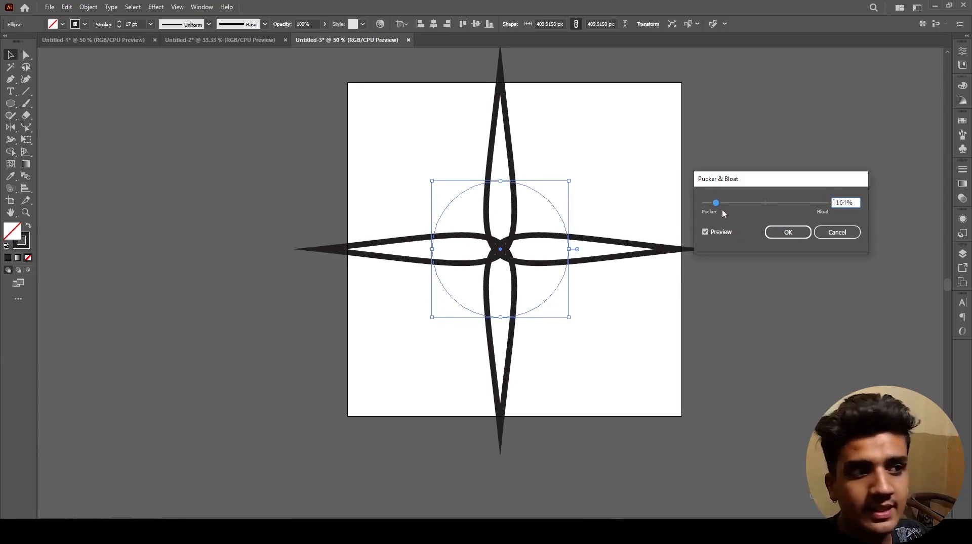
drag(711, 204, 708, 207)
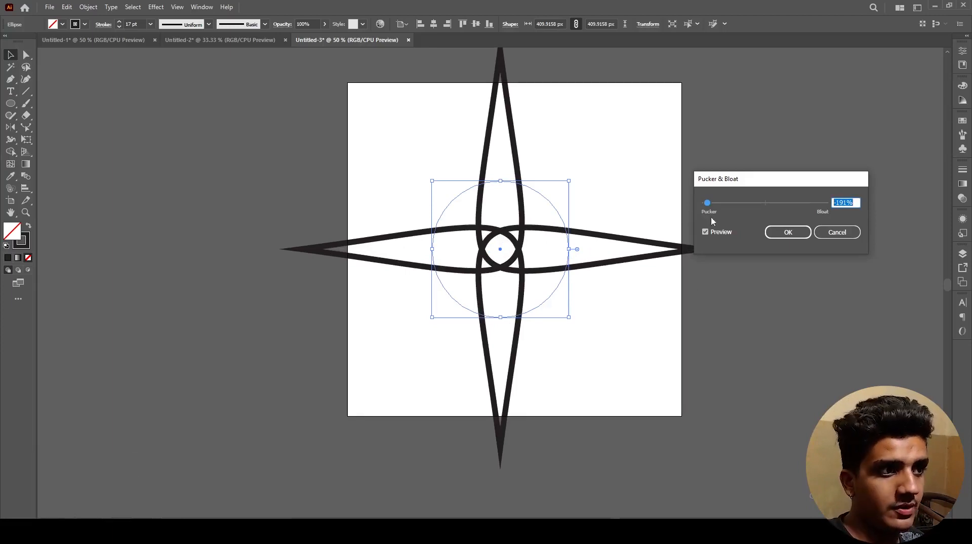
drag(707, 209, 749, 210)
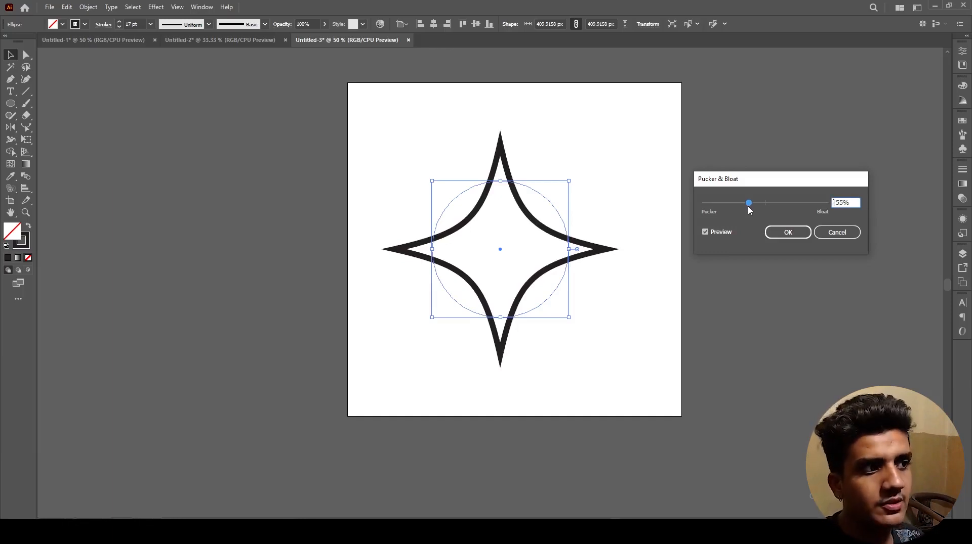
click(783, 235)
click(662, 320)
Step: Swap the star's fill and stroke to give it a solid black fill and no stroke
drag(659, 339, 697, 344)
drag(683, 355, 511, 209)
key(shift+x)
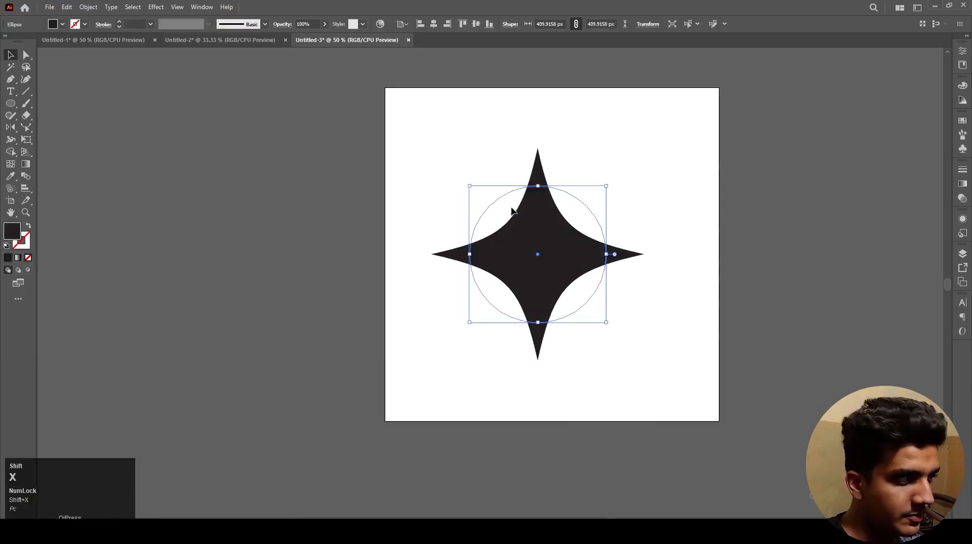
click(651, 360)
Step: Scale the star down to a base size of about 296 px and rotate it diagonally
click(537, 267)
drag(606, 187, 463, 202)
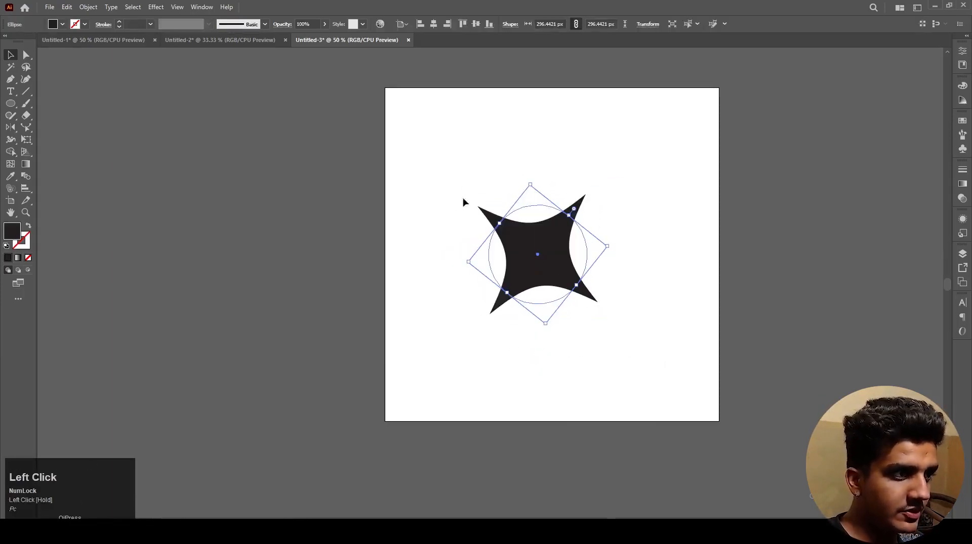
drag(613, 251, 612, 264)
Step: Duplicate the star above the original, scale the copy to about 123 px and rotate it nearly upright
drag(542, 276, 547, 194)
drag(613, 179, 570, 174)
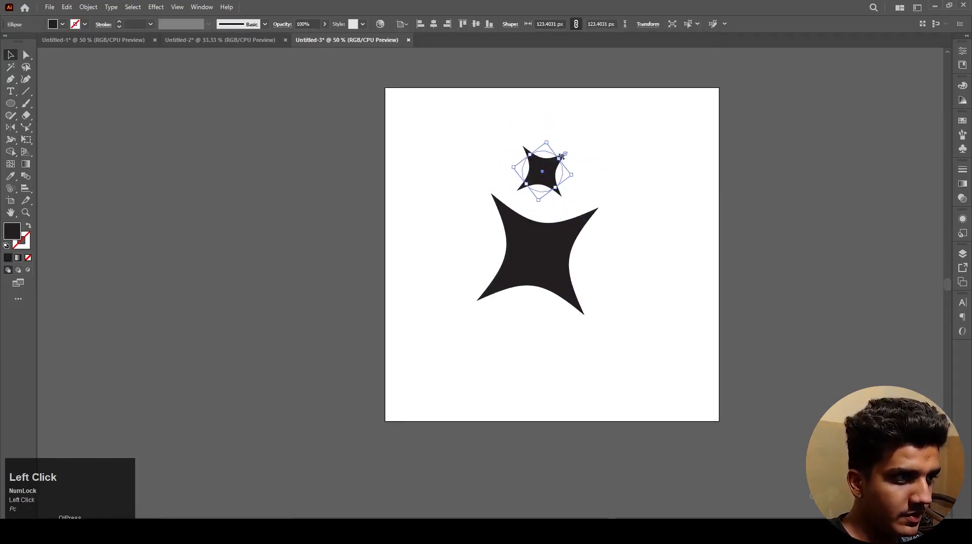
scroll(550, 145, up, 2)
drag(541, 138, 610, 196)
click(610, 196)
Step: Rotate the large star until its points stand nearly upright with a slight tilt
scroll(609, 197, down, 1)
click(589, 285)
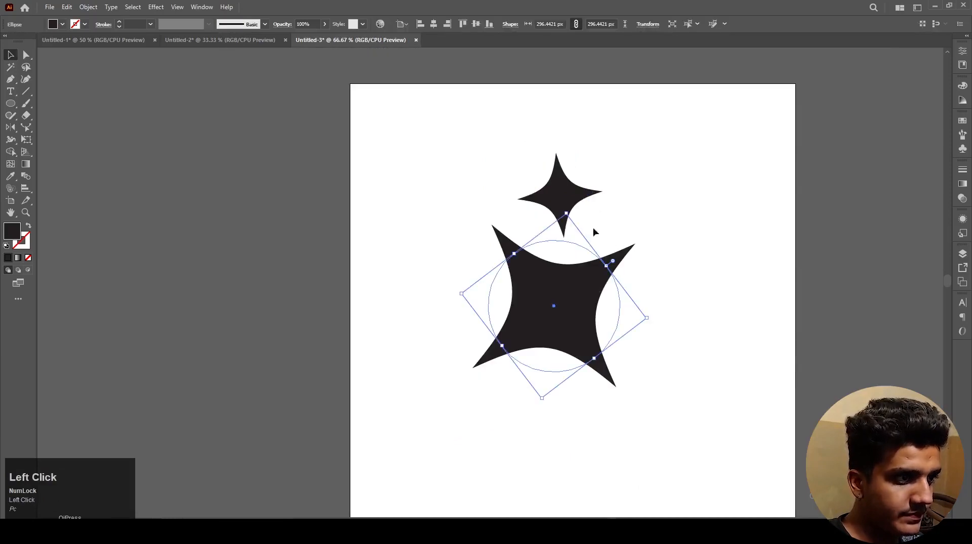
drag(609, 262, 622, 312)
click(618, 247)
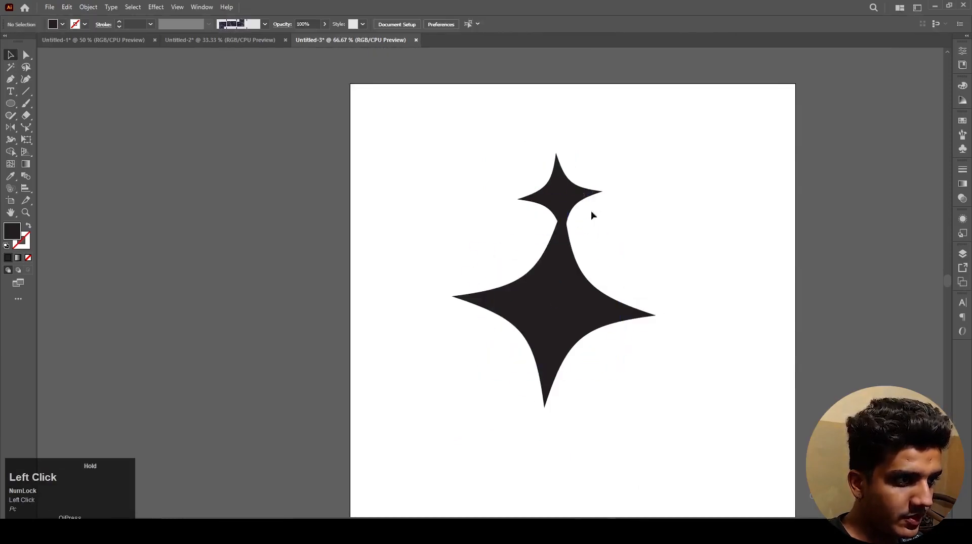
Step: Add a third star of about 73 px and arrange both smaller stars at the large star's upper right
drag(568, 196, 524, 182)
drag(512, 146, 594, 191)
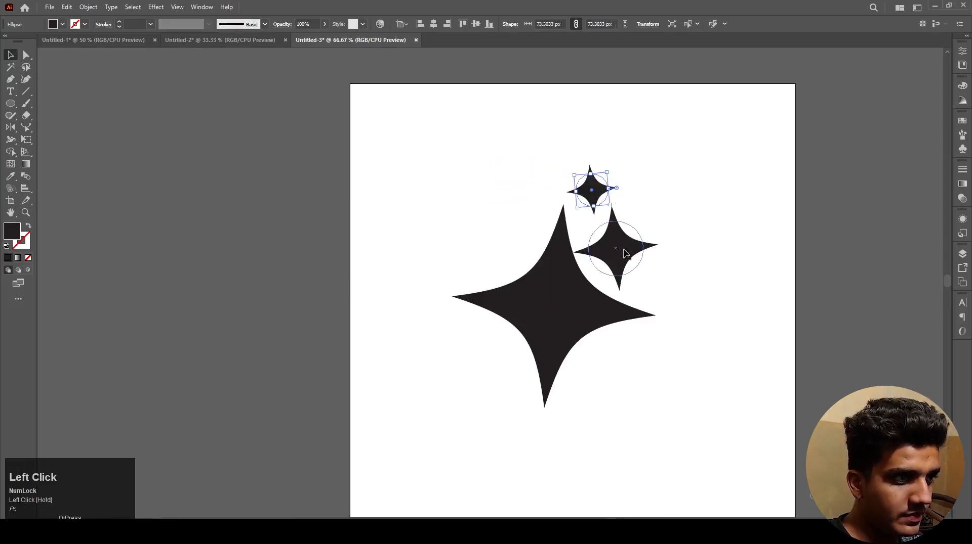
shift+click(619, 252)
drag(620, 253, 637, 255)
click(729, 275)
scroll(704, 263, down, 2)
drag(704, 344, 531, 192)
scroll(577, 229, up, 1)
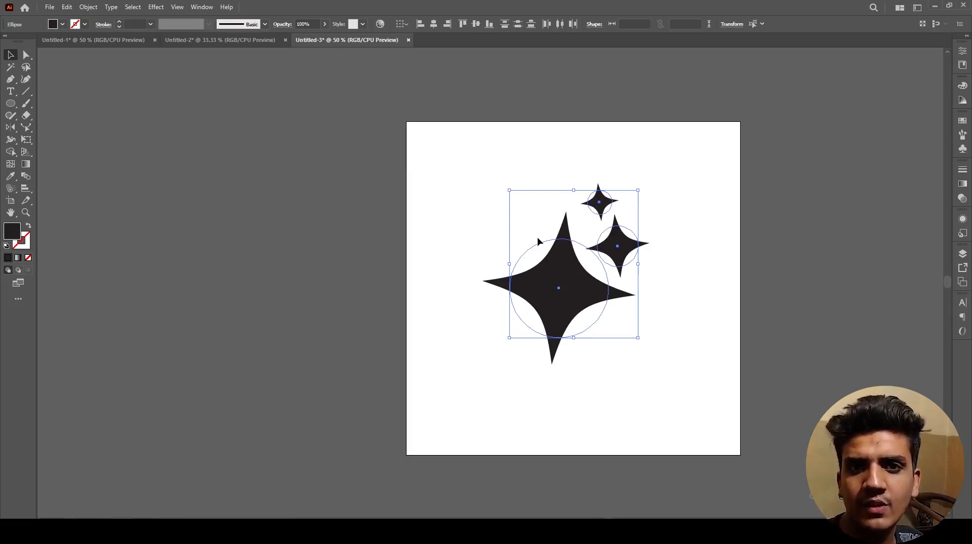
click(440, 244)
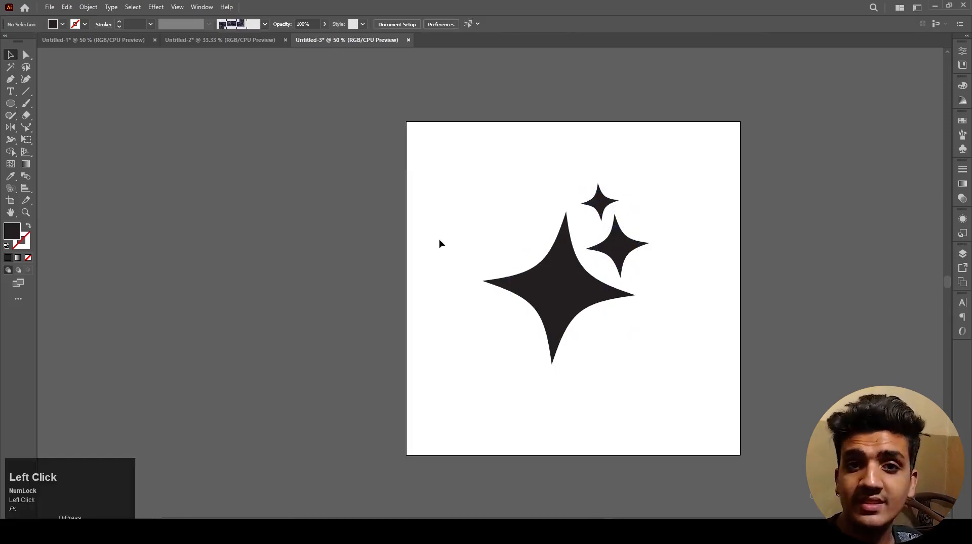
click(564, 296)
click(646, 342)
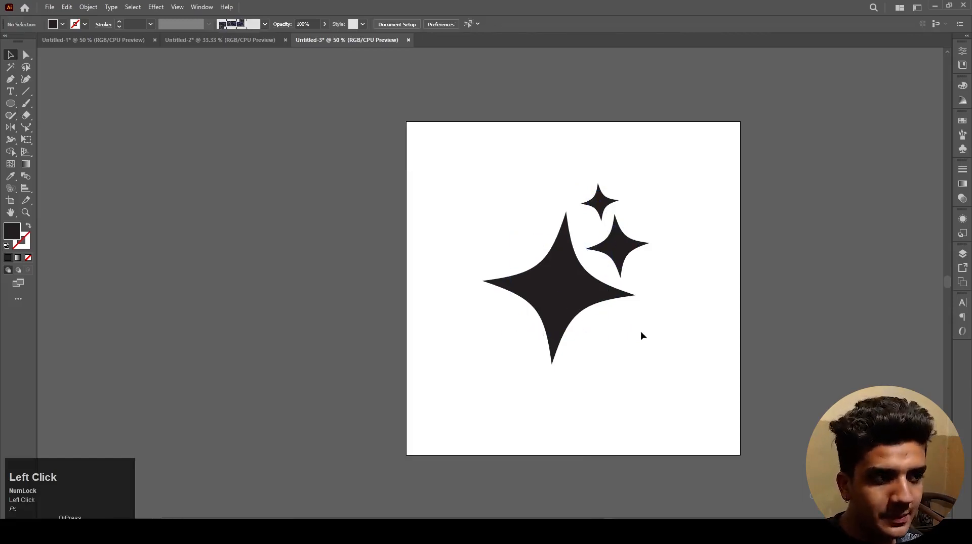
drag(639, 332, 612, 332)
Step: Change the large star's existing Pucker & Bloat effect to 93% to form four petals
click(530, 307)
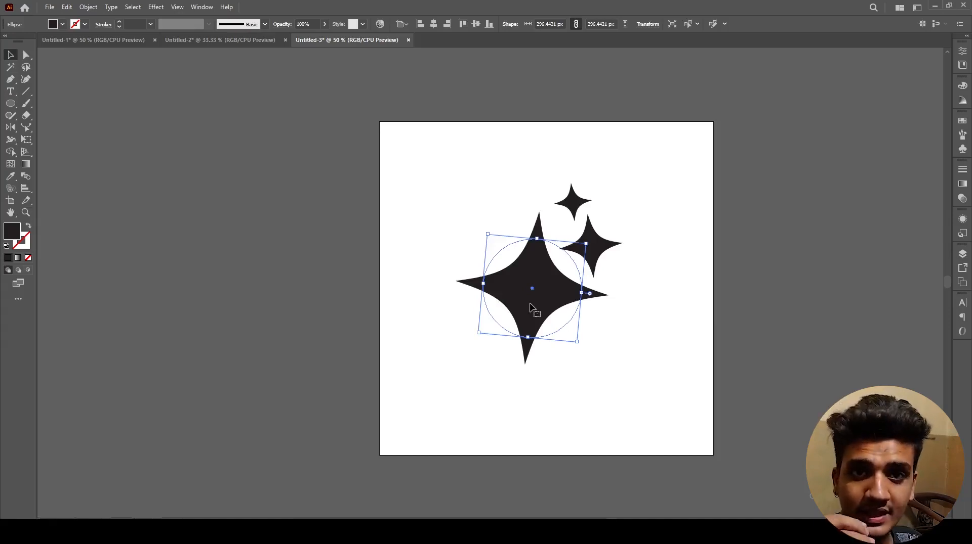
click(520, 300)
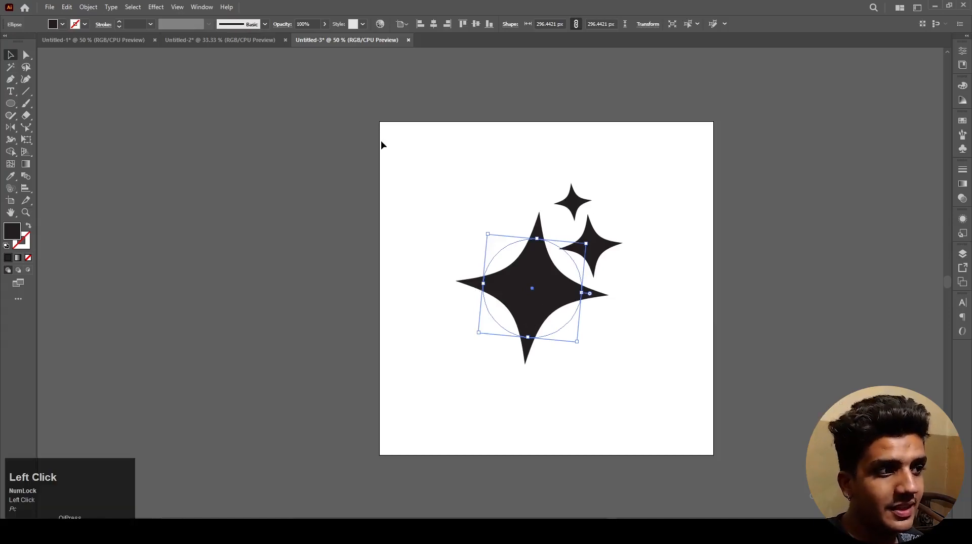
click(161, 9)
click(466, 183)
click(511, 257)
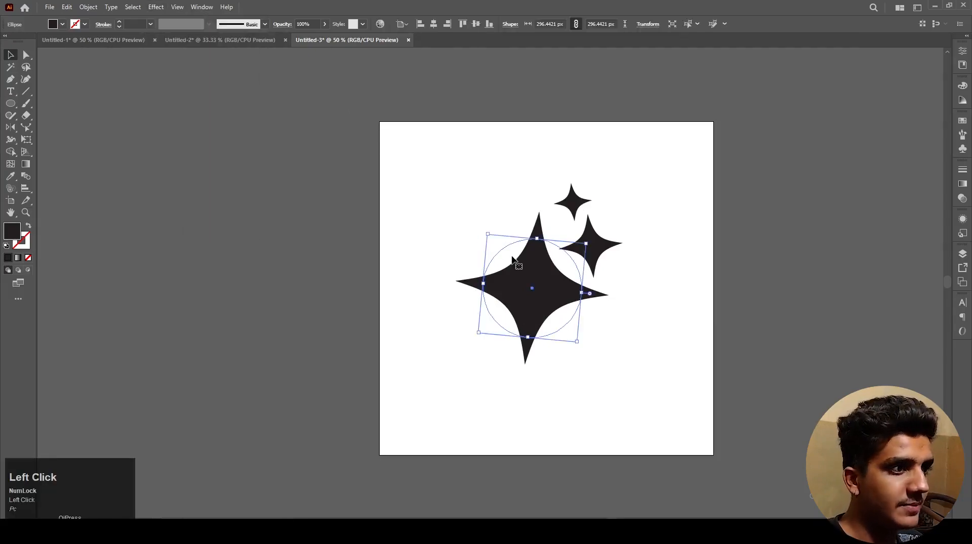
click(963, 199)
click(962, 220)
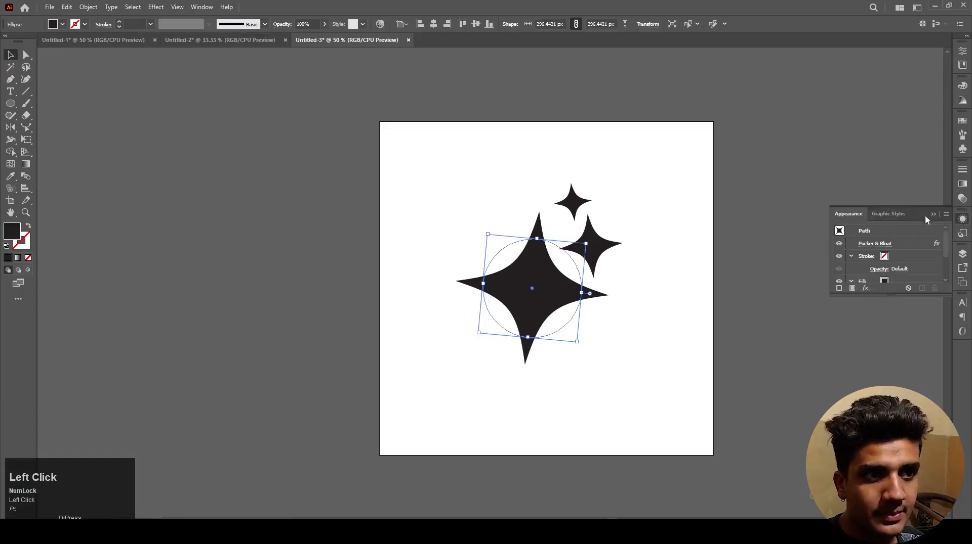
click(861, 247)
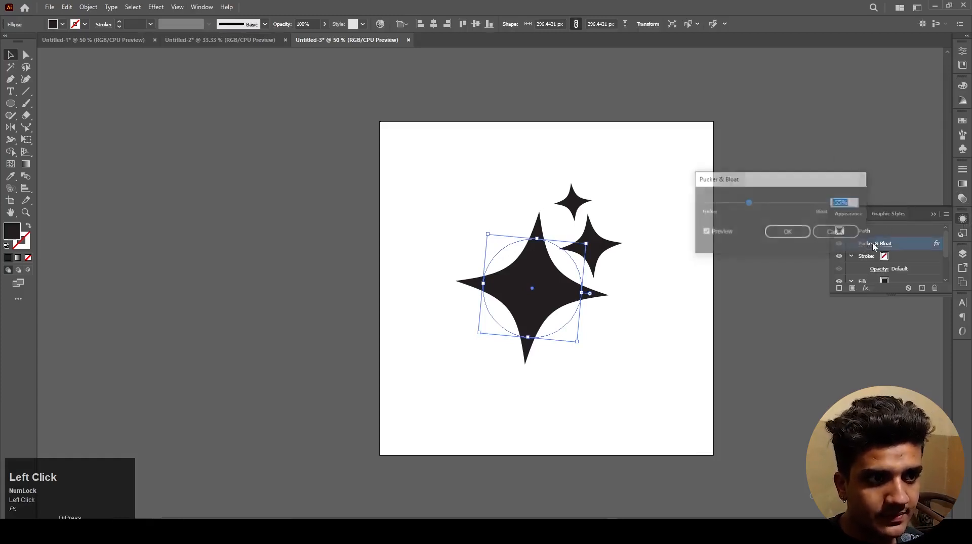
drag(753, 209, 776, 207)
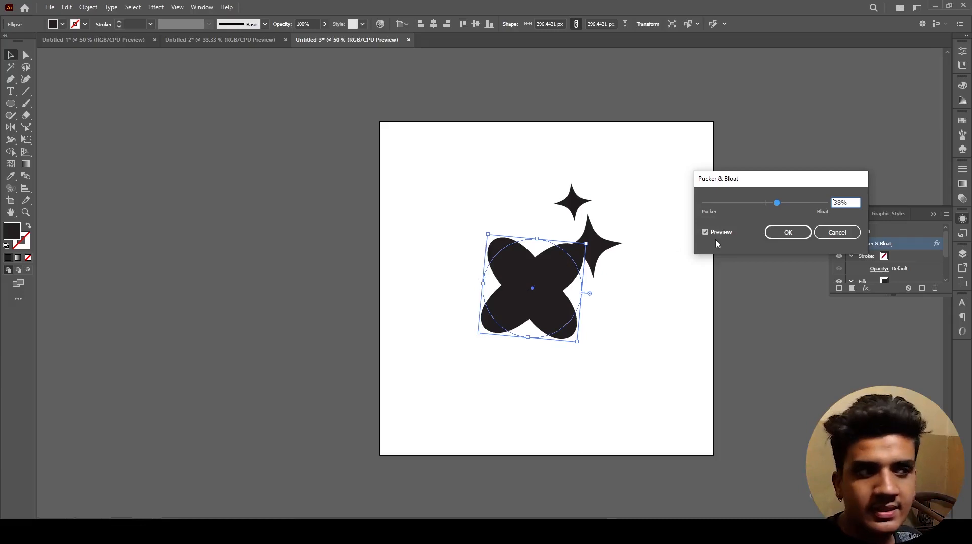
mouse_move(777, 208)
mouse_down()
mouse_move(801, 207)
mouse_move(793, 205)
mouse_up()
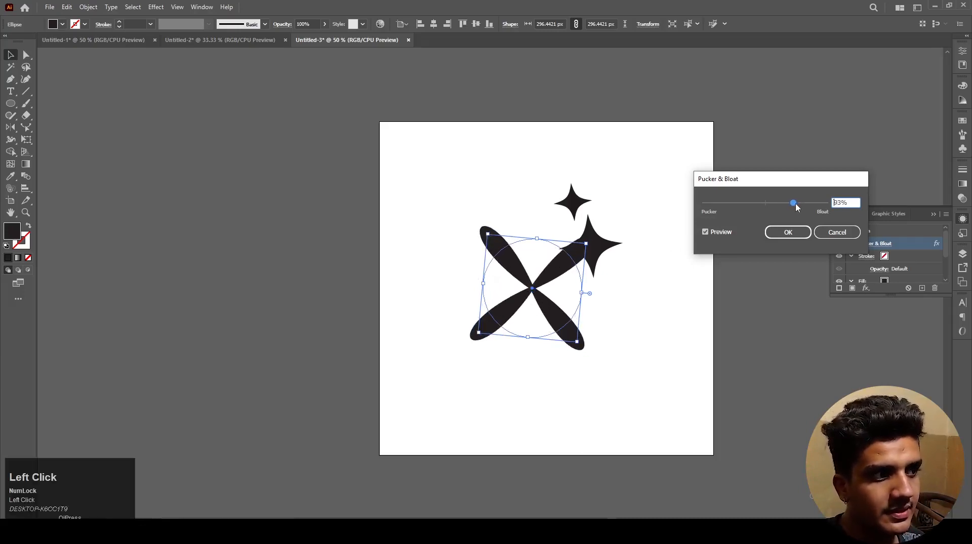
click(788, 233)
Step: Move the two small stars away from the petal shape to the artboard's upper-right edge and beyond
drag(600, 246, 660, 195)
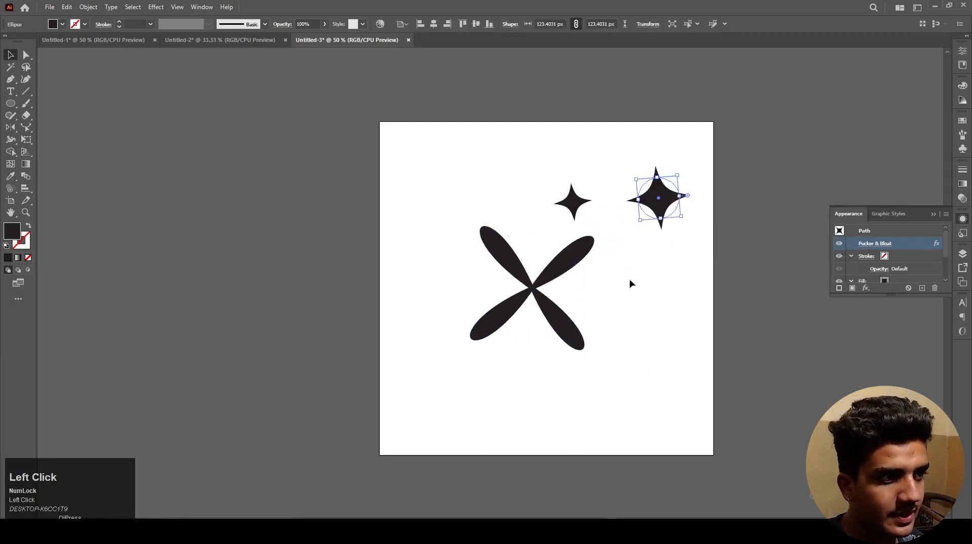
shift+click(573, 207)
drag(573, 208, 727, 174)
click(639, 308)
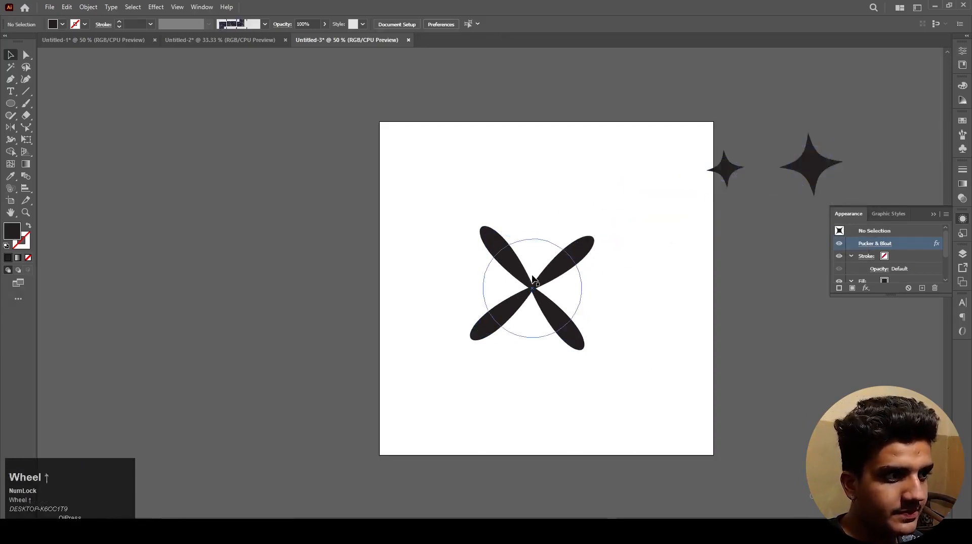
Step: Paste a copy of the four-petal shape in place, directly in front of the original
scroll(546, 296, up, 1)
click(546, 298)
scroll(545, 298, down, 1)
key(ctrl+f)
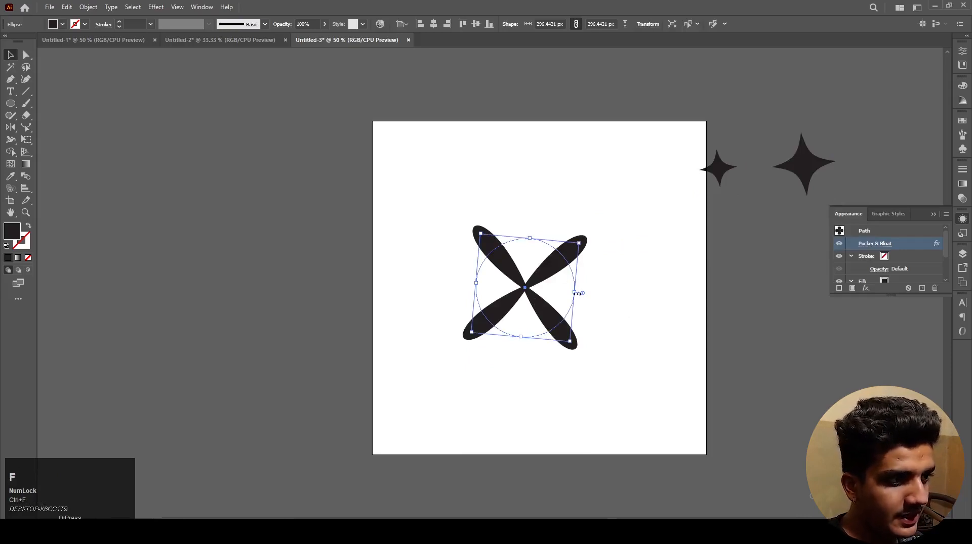
scroll(520, 358, up, 2)
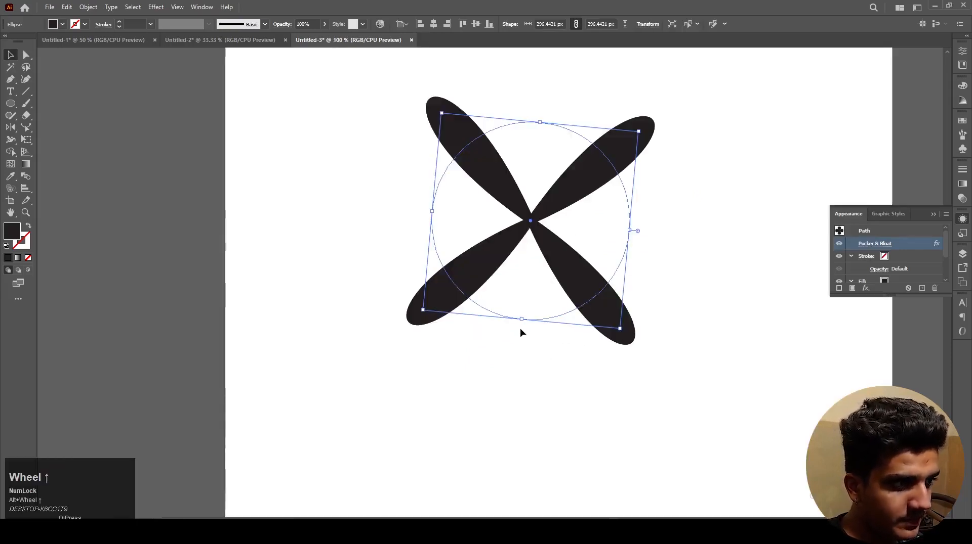
Step: Rotate the front copy of the four-petal shape by 45° around its centre to form an eight-petal flower
drag(522, 325, 427, 302)
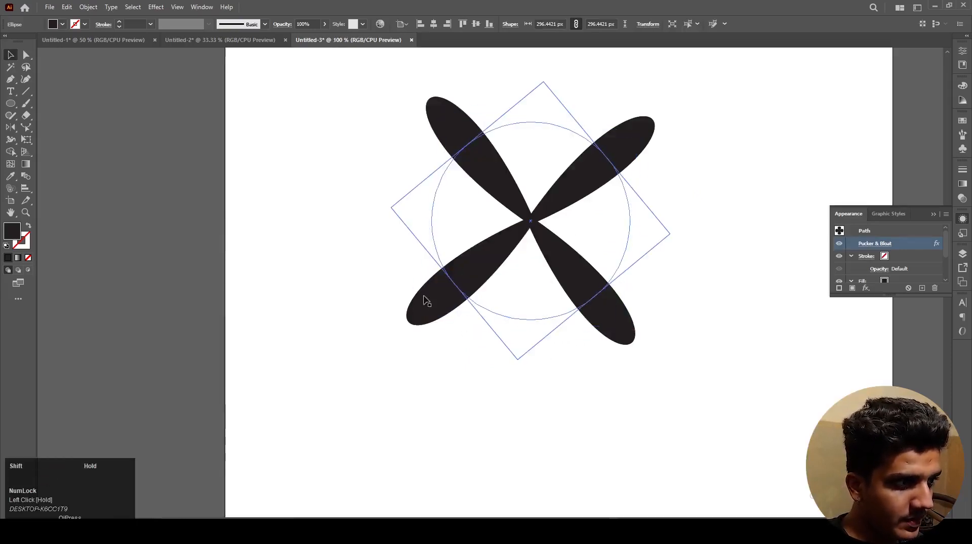
click(575, 396)
scroll(582, 398, down, 1)
drag(644, 444, 402, 104)
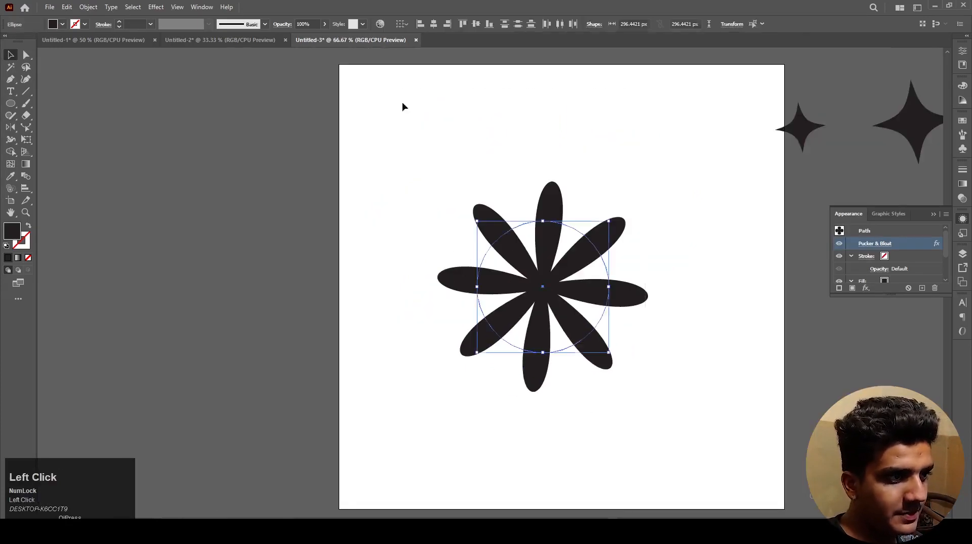
click(726, 370)
key(space)
drag(684, 337, 673, 306)
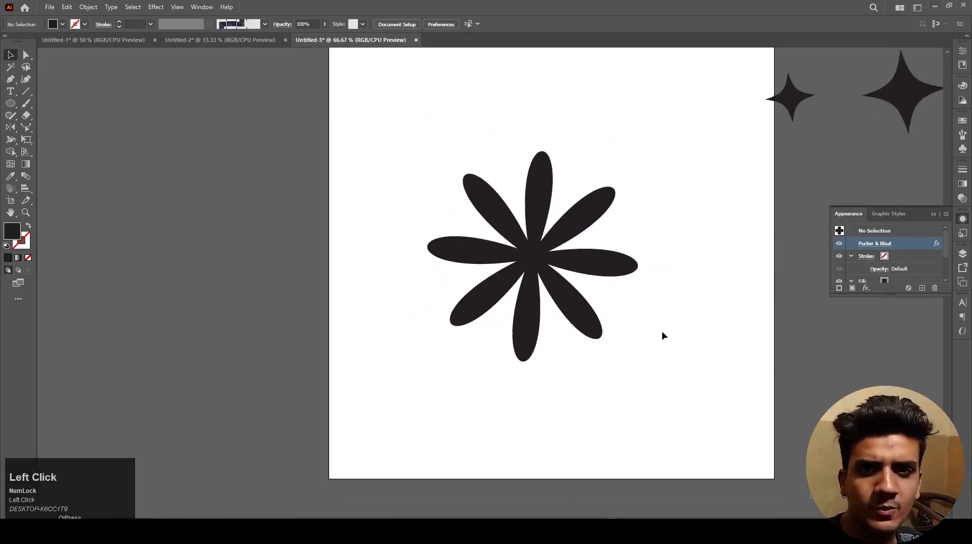
Step: Draw a circle about 493 px wide from the flower's centre and swap its fill and stroke into an unfilled ring
scroll(513, 259, up, 1)
key(l)
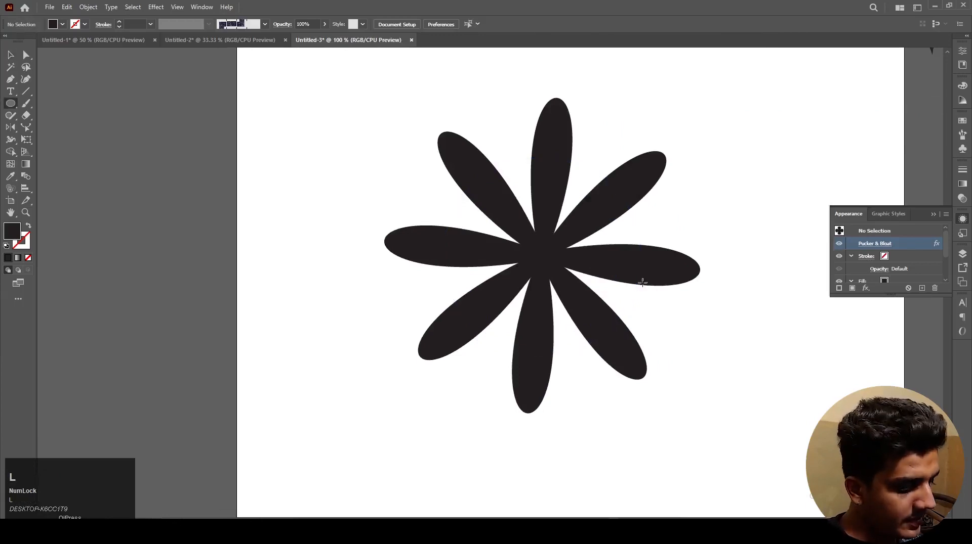
drag(542, 256, 583, 420)
key(shift+c)
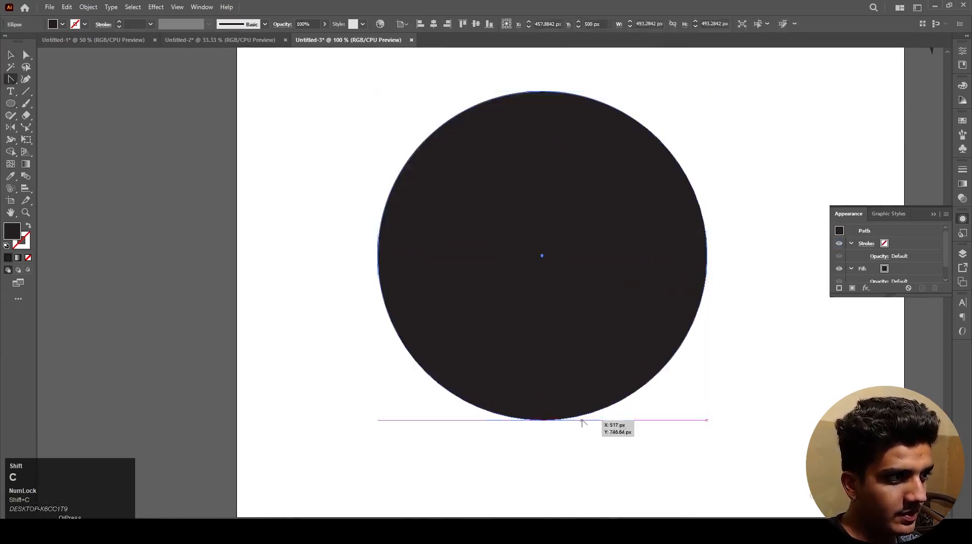
key(shift+x)
click(610, 432)
key(v)
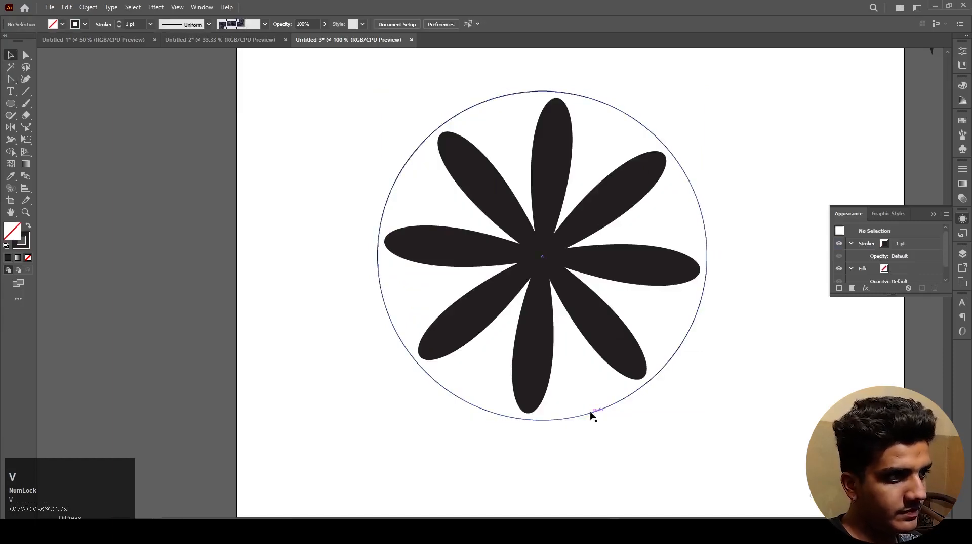
Step: Set the stroke weight of the ring around the flower to 13 pt
click(590, 414)
click(134, 25)
scroll(135, 25, up, 12)
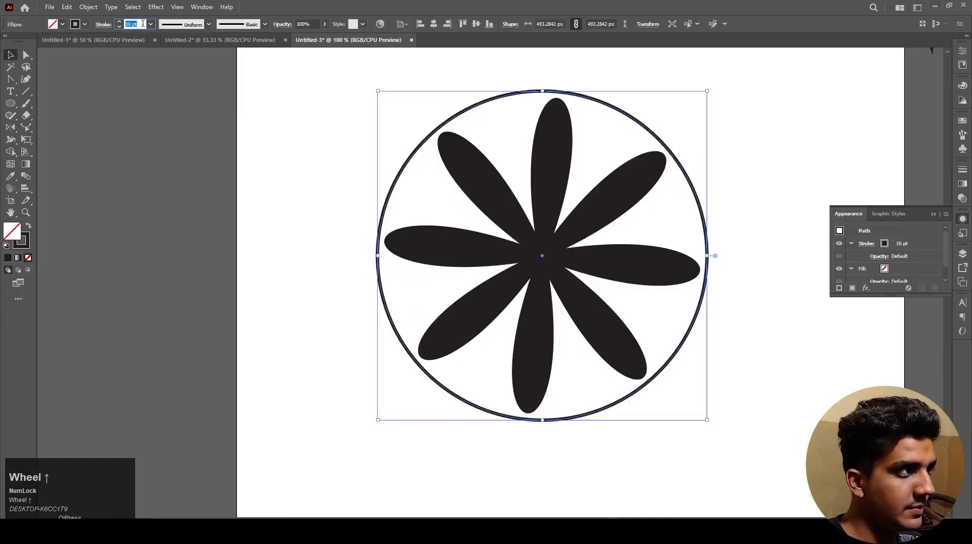
click(197, 178)
scroll(322, 224, down, 1)
drag(321, 224, 348, 251)
drag(329, 110, 557, 383)
click(597, 349)
Step: Copy the ring in place, shrink the copy to about 57 px at the flower's centre and give it the artboard's white fill without stroke
click(586, 340)
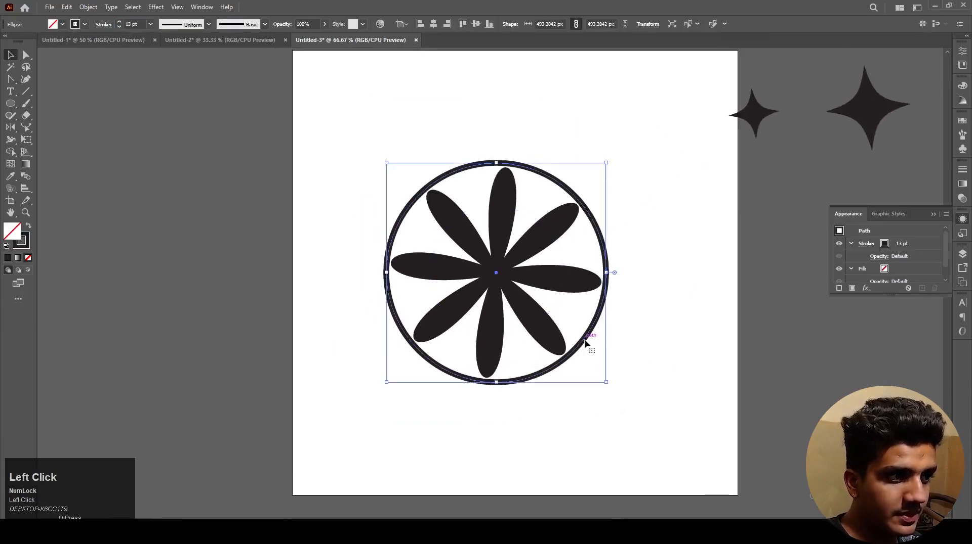
key(ctrl+c)
key(ctrl+f)
drag(605, 272, 509, 272)
key(i)
click(666, 327)
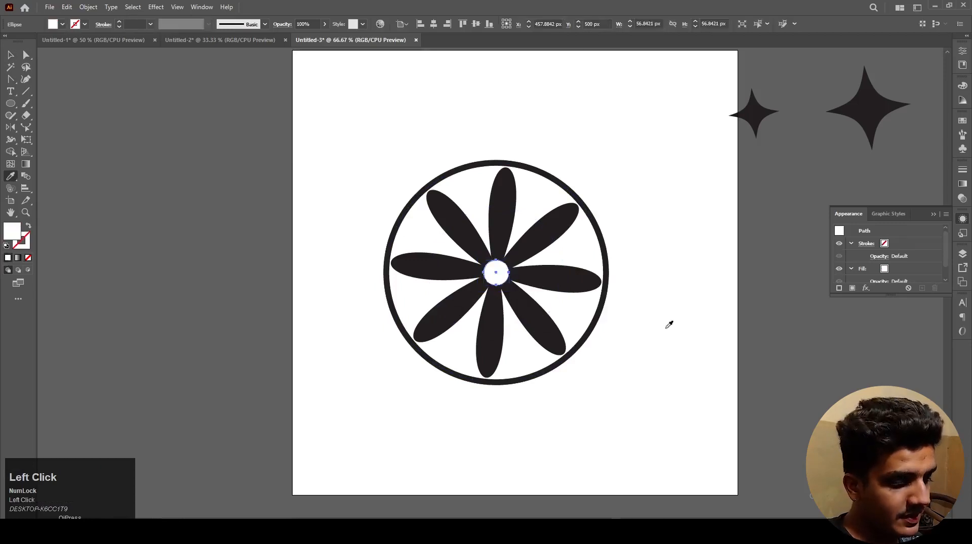
key(v)
click(630, 368)
scroll(622, 367, down, 2)
drag(638, 414, 529, 241)
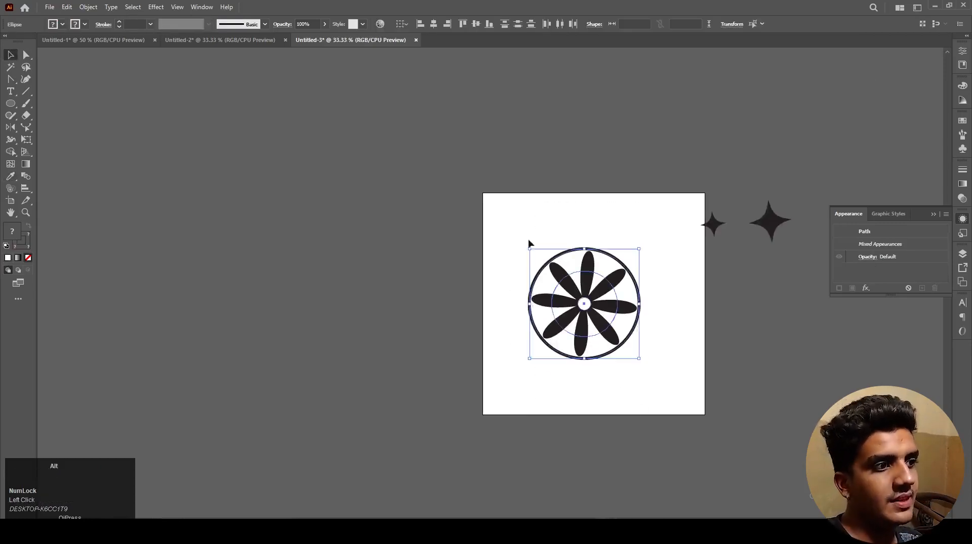
scroll(529, 241, up, 1)
drag(468, 209, 681, 455)
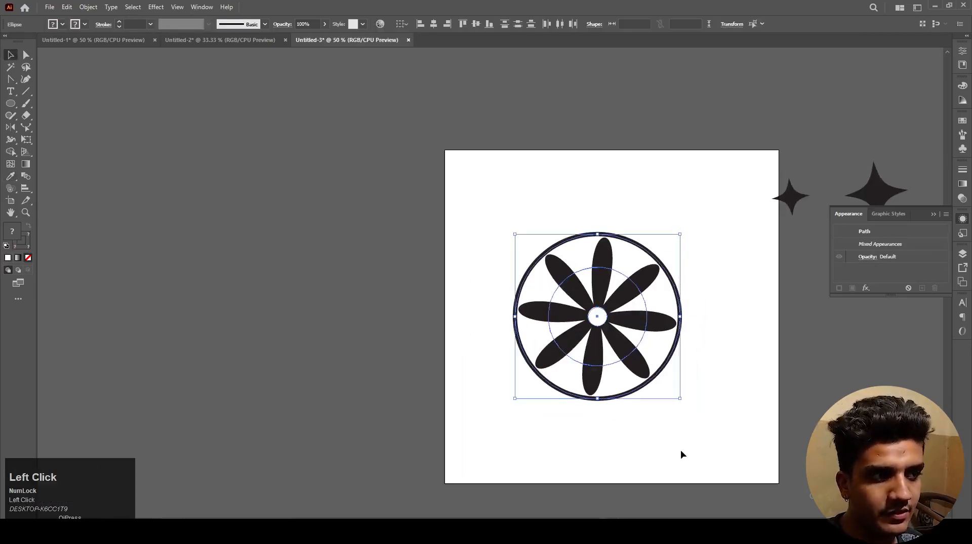
click(677, 450)
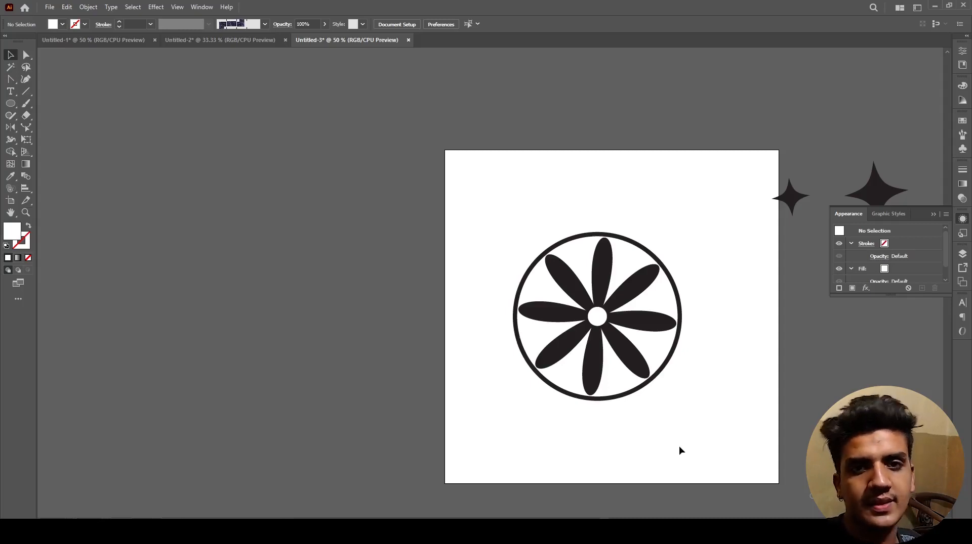
click(678, 448)
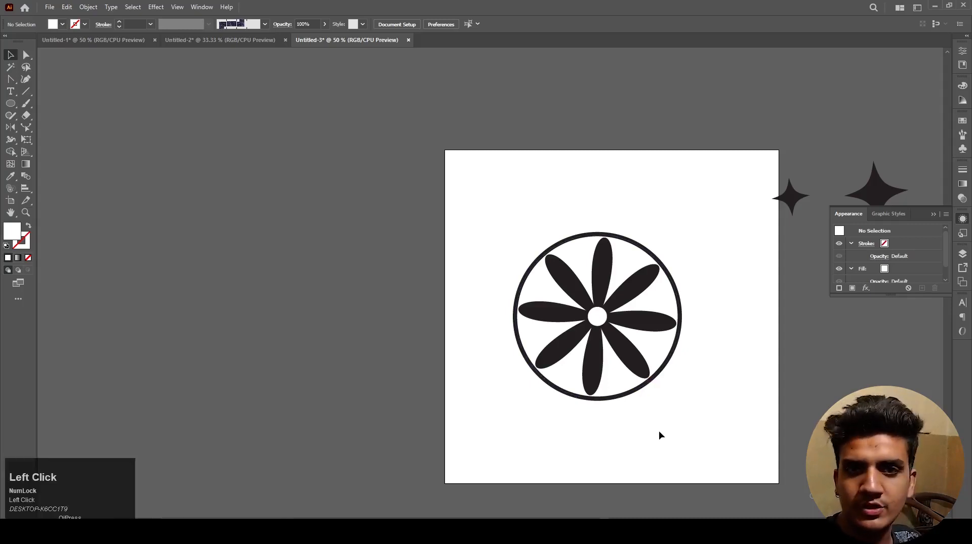
Step: Fill the four-petal shape with the vertical and horizontal petals with pinkish red FF0049
alt+scroll(597, 321, up, 2)
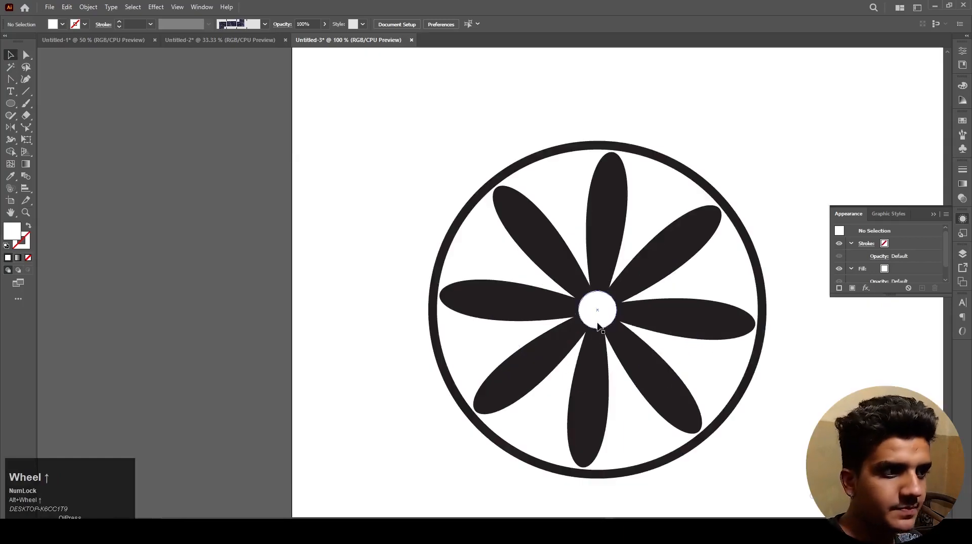
click(524, 313)
key(ctrl+z)
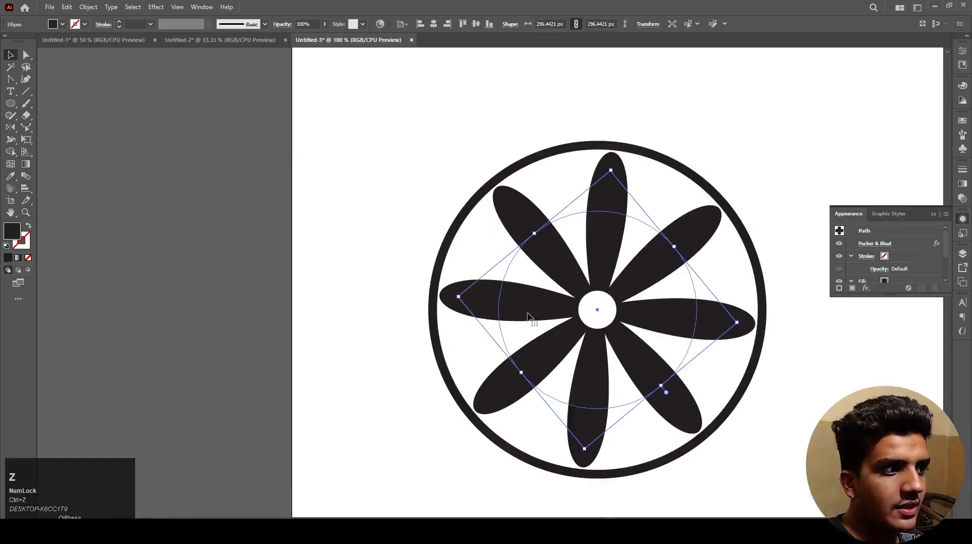
double_click(12, 231)
drag(471, 207, 481, 197)
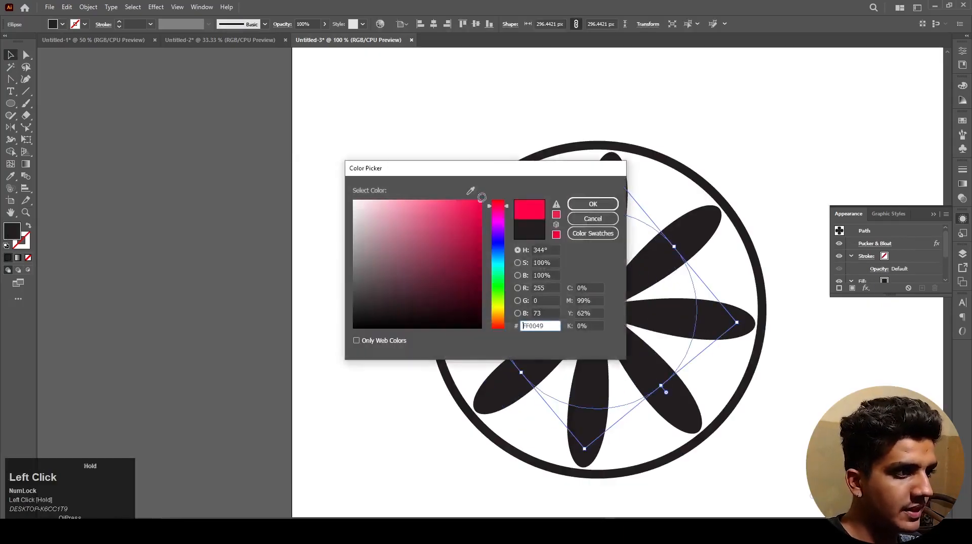
click(593, 203)
click(121, 265)
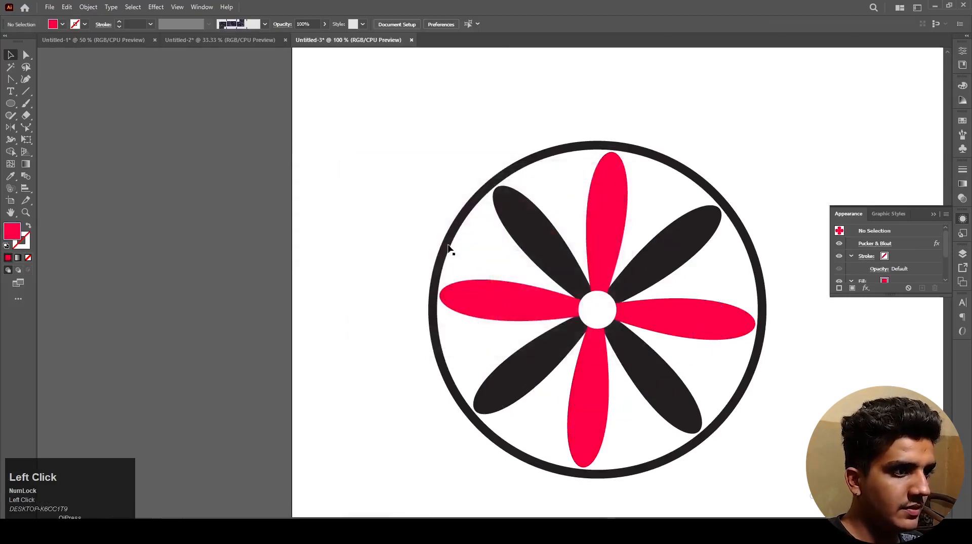
Step: Fill the four diagonal black petals with a dark, fully saturated green at hue 124°
click(524, 235)
double_click(11, 233)
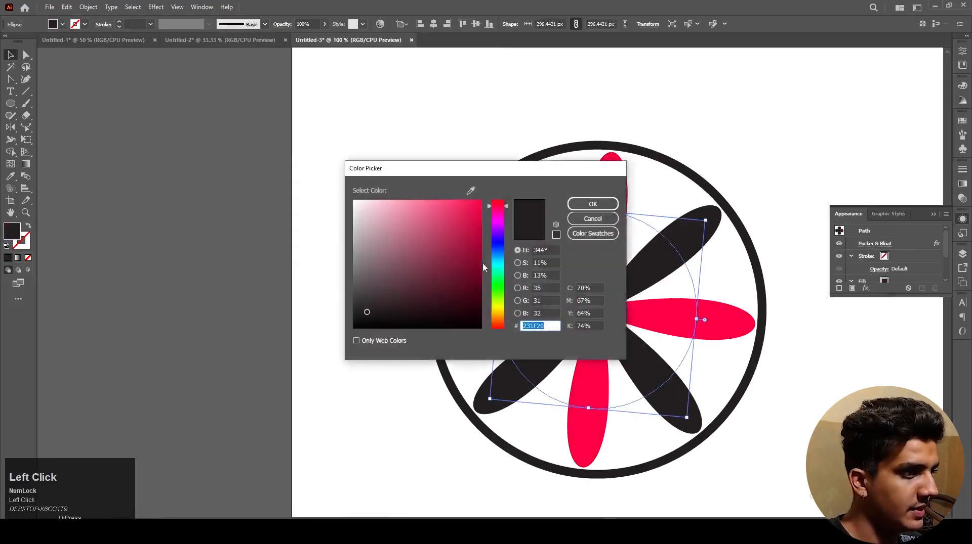
drag(503, 247, 505, 285)
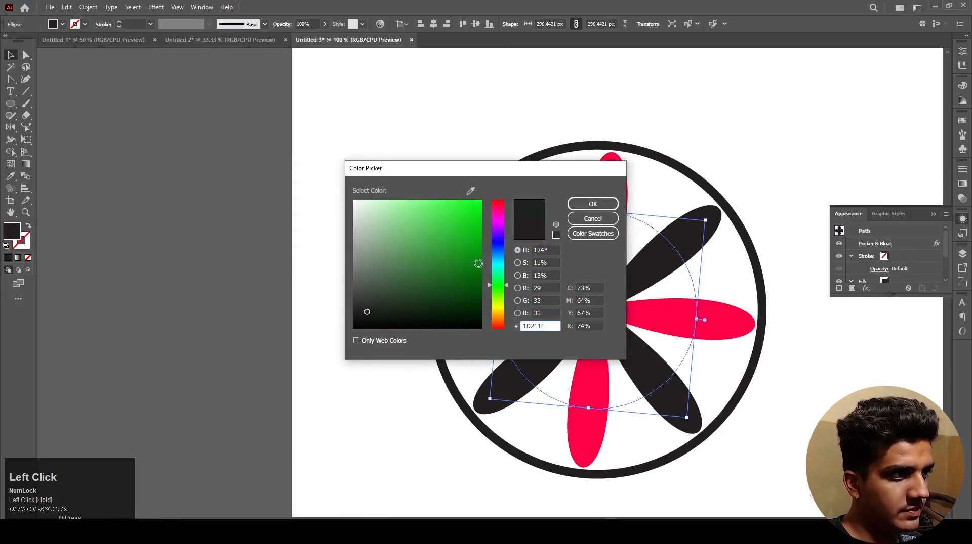
click(481, 261)
click(574, 207)
click(354, 256)
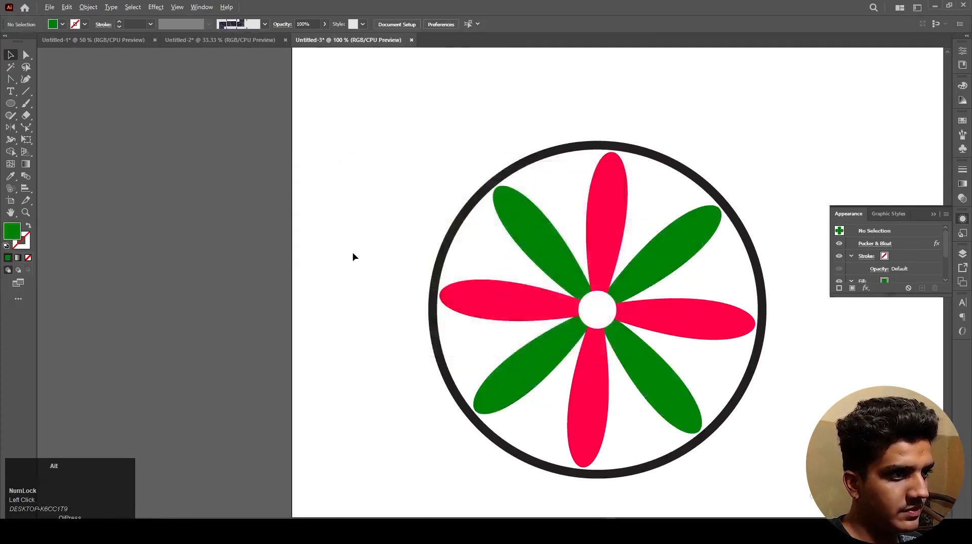
scroll(364, 257, down, 1)
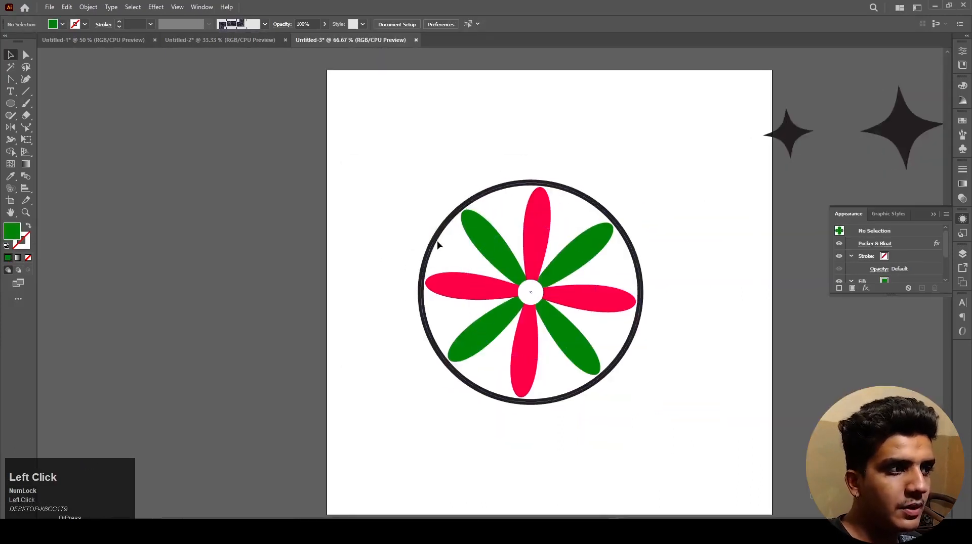
drag(396, 258, 419, 260)
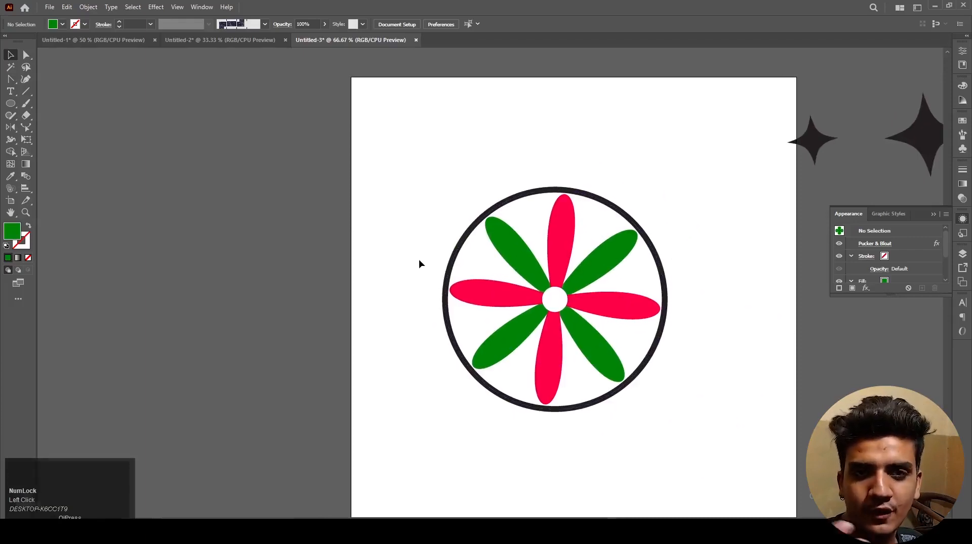
click(419, 256)
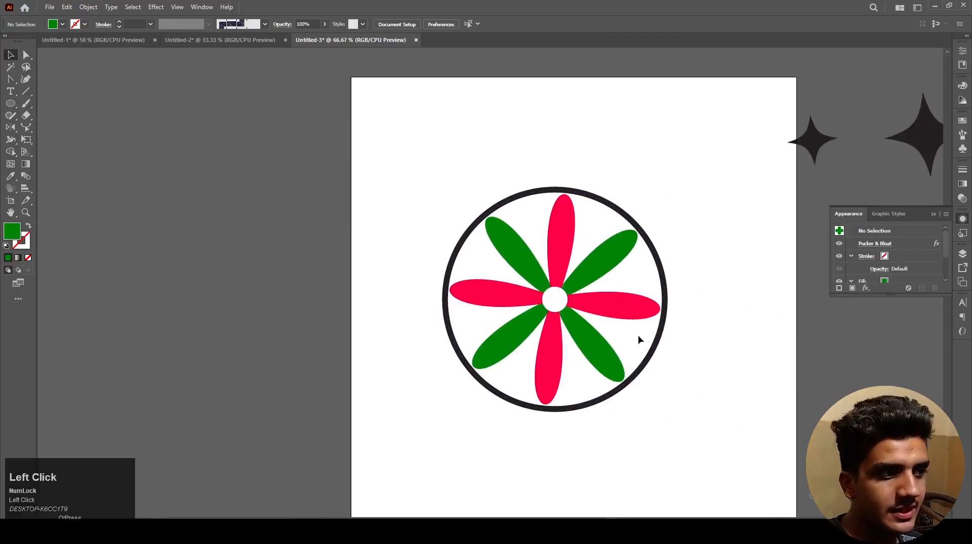
drag(690, 390, 611, 284)
click(711, 369)
drag(710, 370, 669, 375)
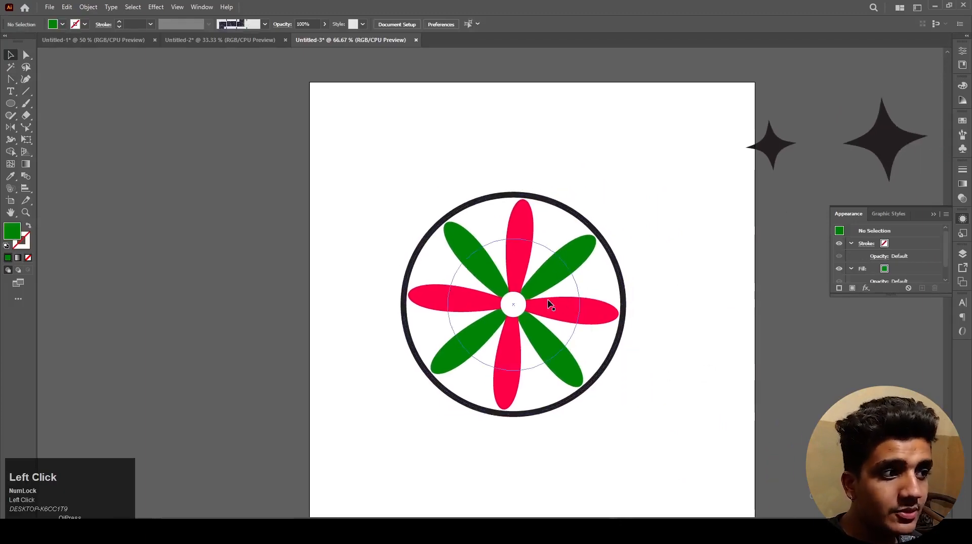
Step: Duplicate the complete flower with its ring and centre to the empty canvas right of the artboard
click(588, 316)
drag(547, 310, 476, 312)
drag(672, 373, 341, 199)
scroll(456, 303, down, 1)
drag(456, 301, 822, 366)
click(458, 299)
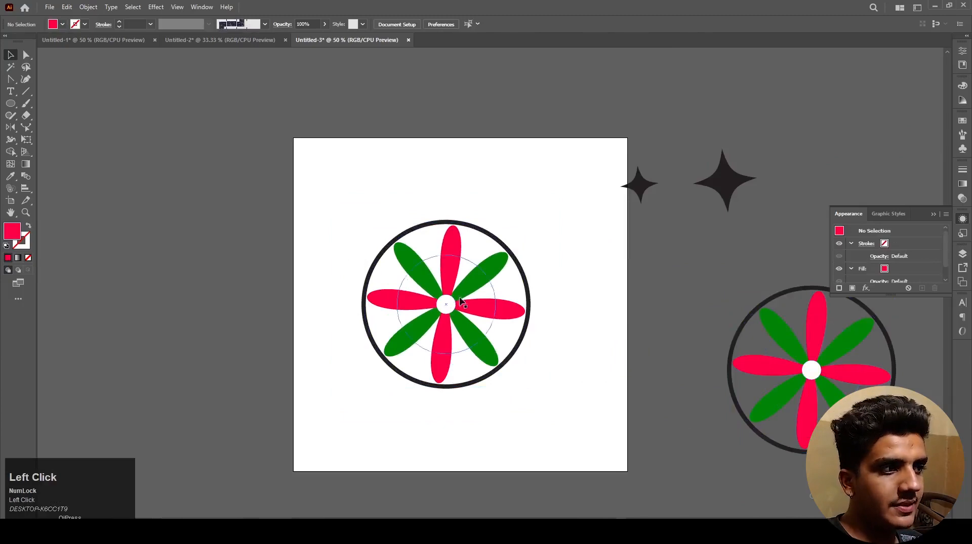
Step: Delete the petals and white centre of the flower on the artboard, and place its black ring at the artboard's centre
drag(301, 200, 583, 402)
click(505, 351)
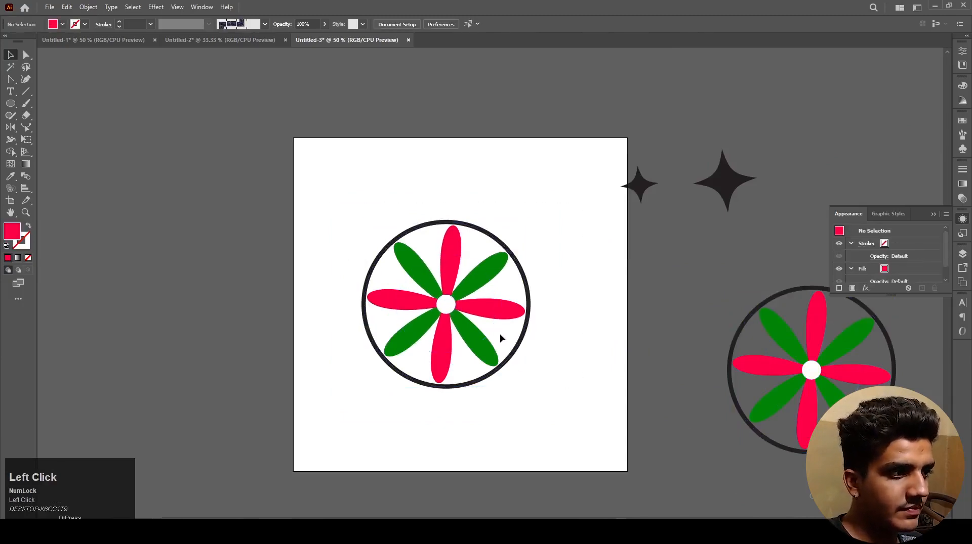
drag(527, 322, 344, 309)
drag(405, 401, 507, 234)
key(Delete)
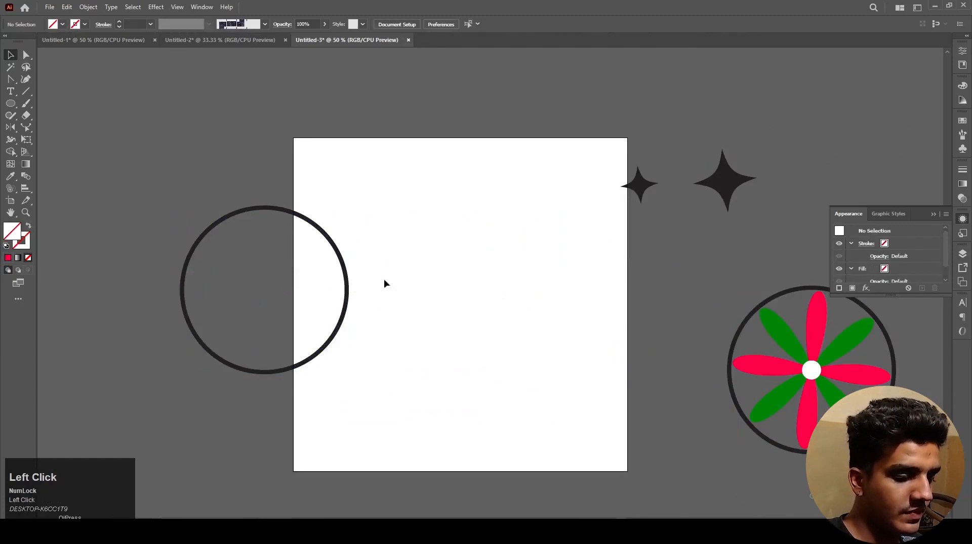
drag(346, 304, 532, 319)
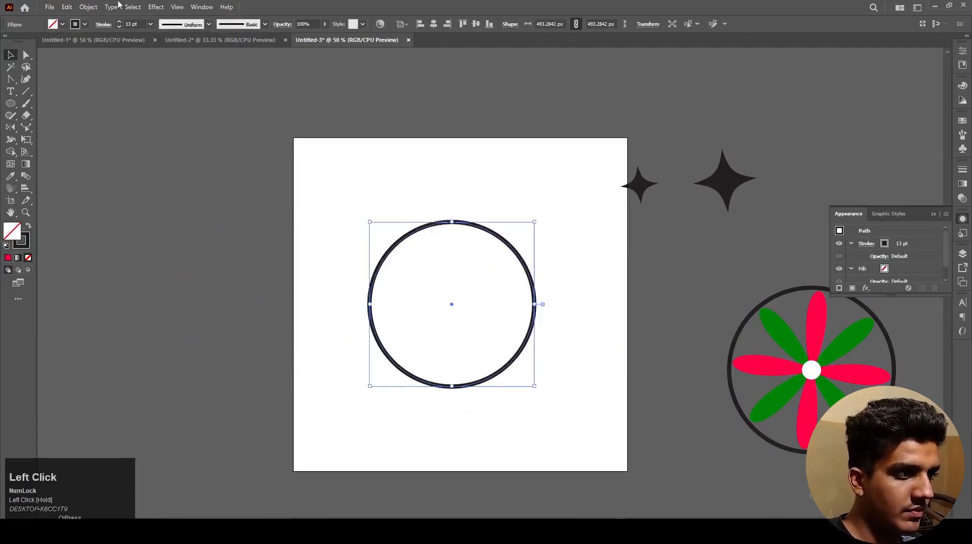
Step: Open the Tweak effect for the ring with preview and set relative amounts of 29% horizontal and 24% vertical
click(154, 9)
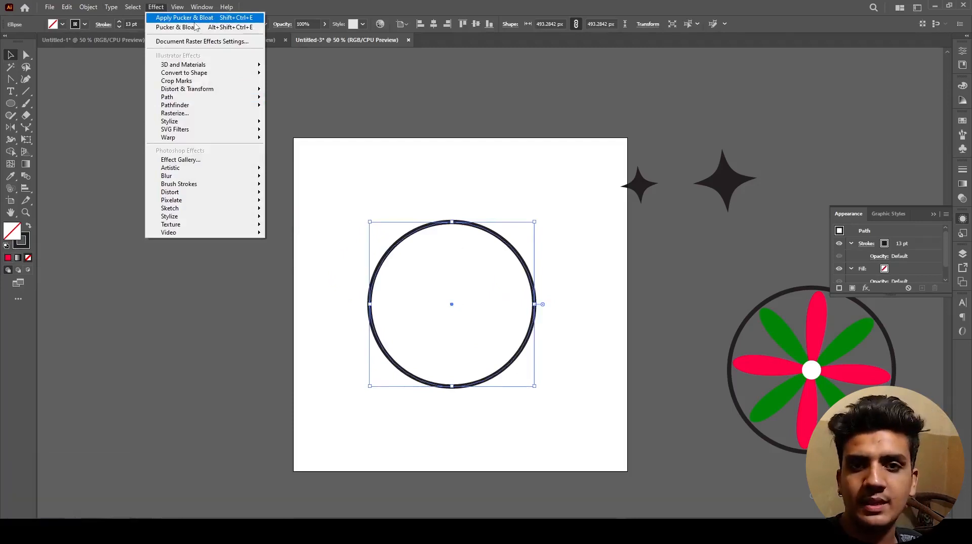
mouse_move(177, 94)
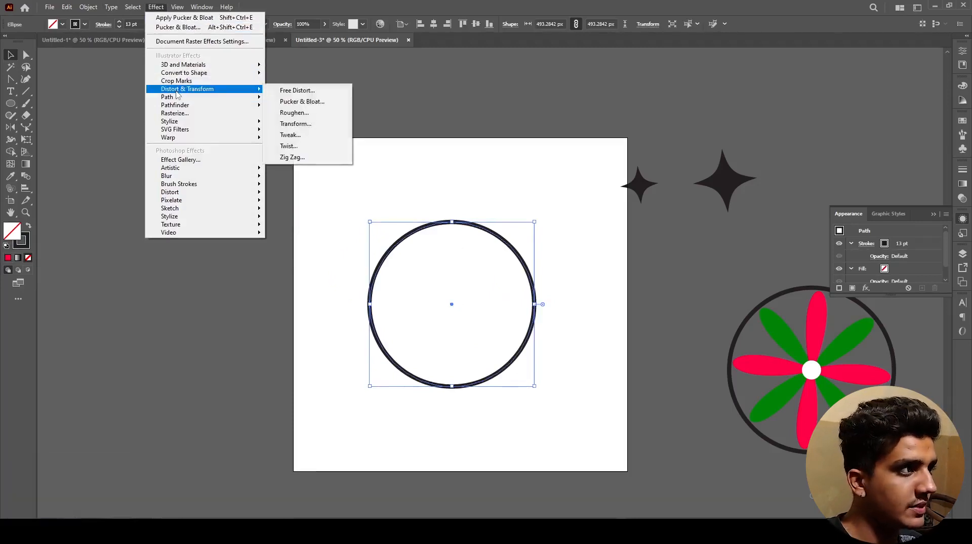
click(289, 135)
drag(540, 178, 628, 177)
mouse_move(643, 212)
mouse_down()
mouse_move(659, 212)
mouse_move(644, 227)
mouse_up()
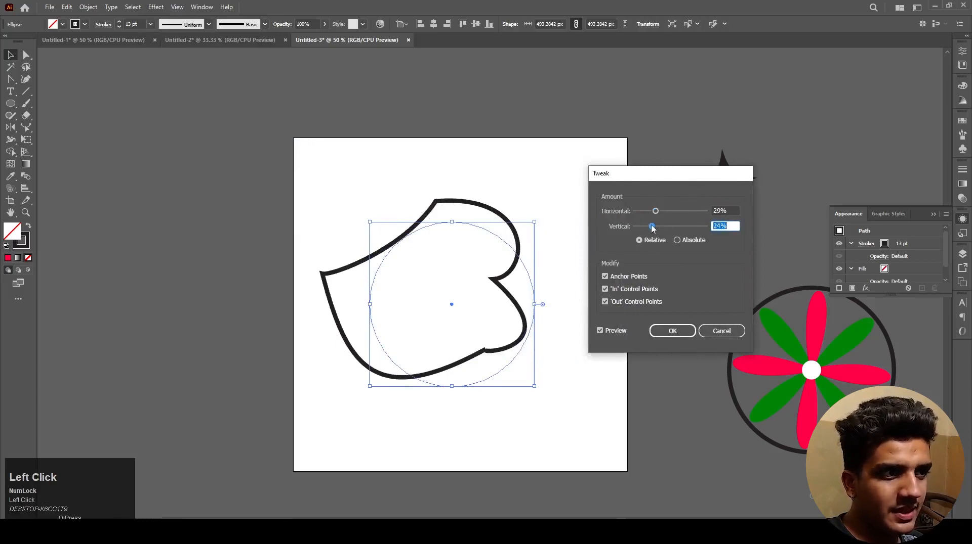
Step: Switch the Tweak amounts to absolute and set them to 17 px horizontal and 40 px vertical
click(677, 239)
drag(644, 227, 655, 230)
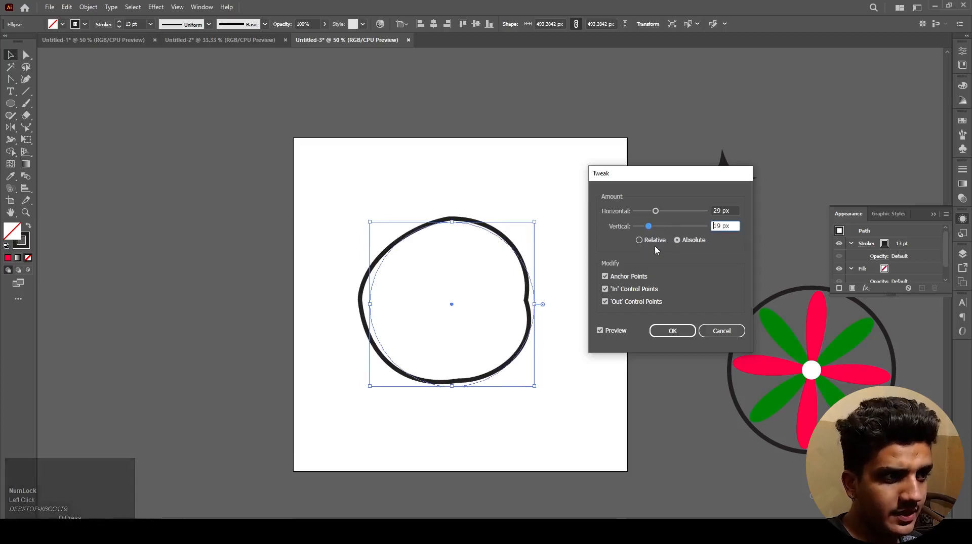
drag(648, 227, 646, 229)
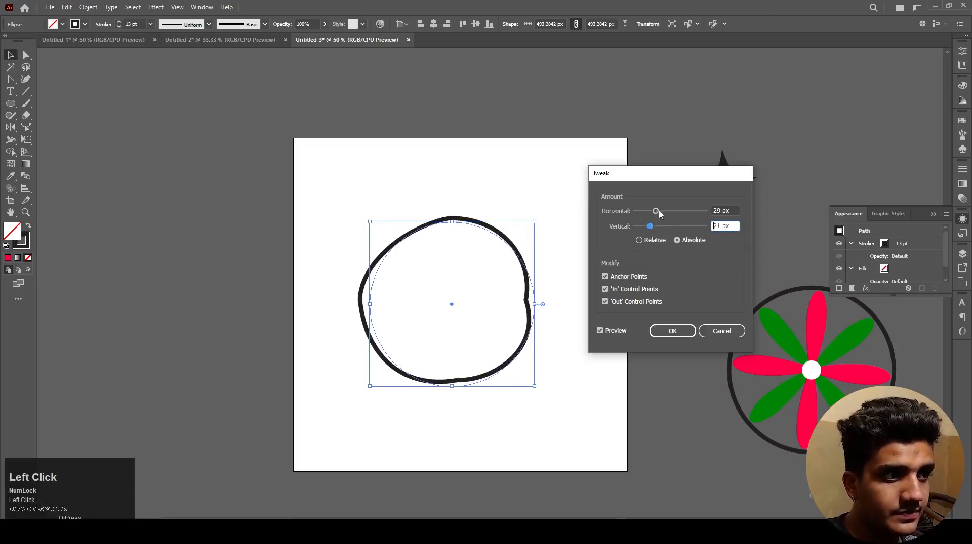
click(652, 241)
click(678, 240)
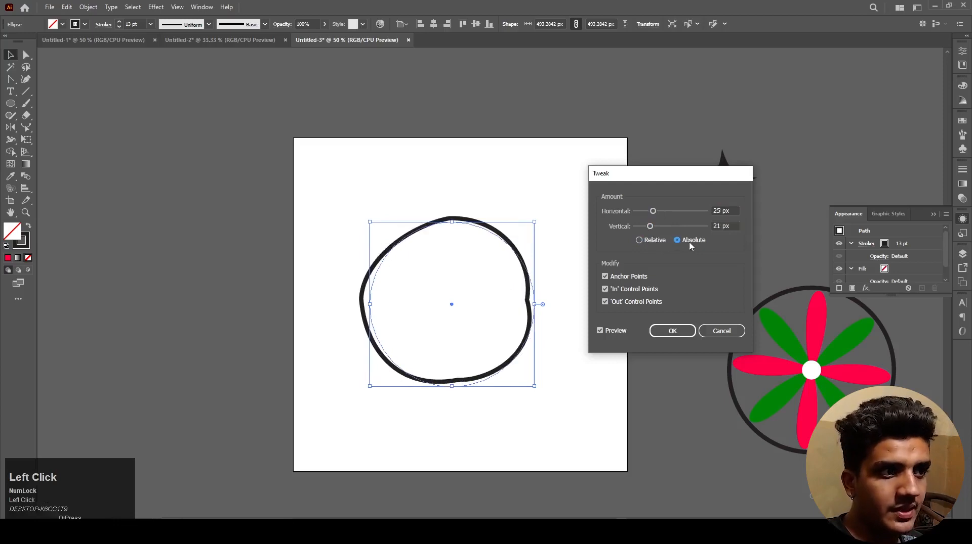
click(663, 227)
mouse_move(652, 212)
mouse_down()
mouse_move(674, 212)
mouse_move(647, 212)
mouse_up()
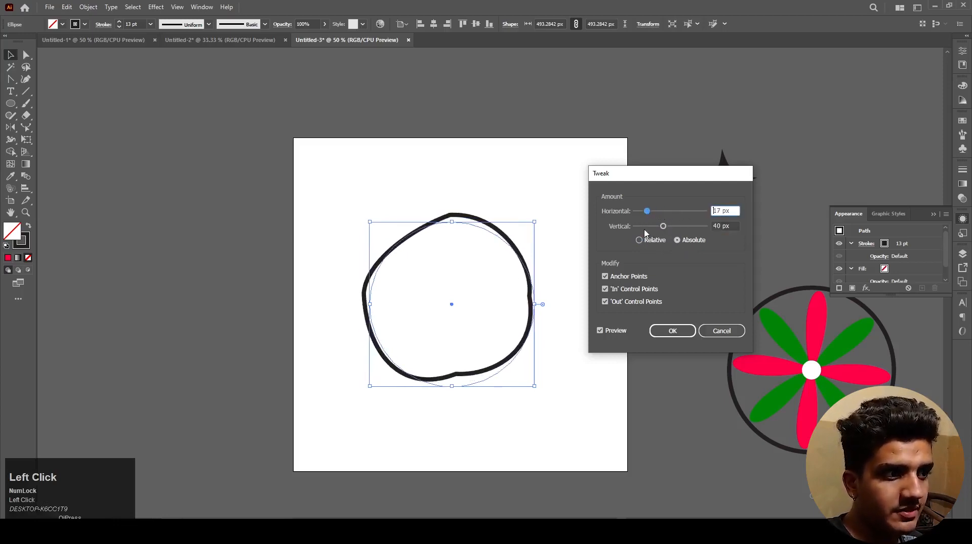
Step: Raise the Tweak's absolute horizontal amount to 46 px and exclude the anchor points from the modification
click(612, 280)
click(617, 278)
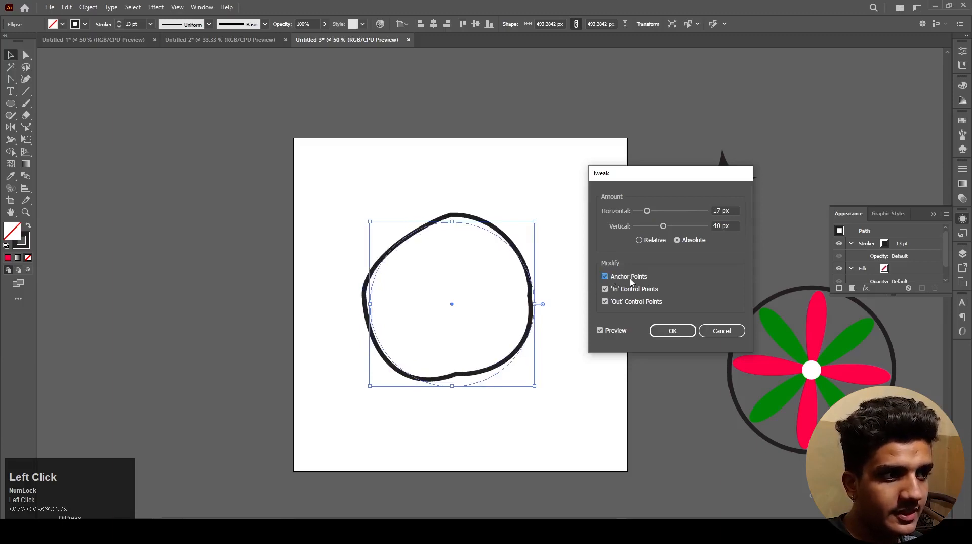
mouse_move(648, 212)
mouse_down()
mouse_move(661, 213)
mouse_move(650, 214)
mouse_up()
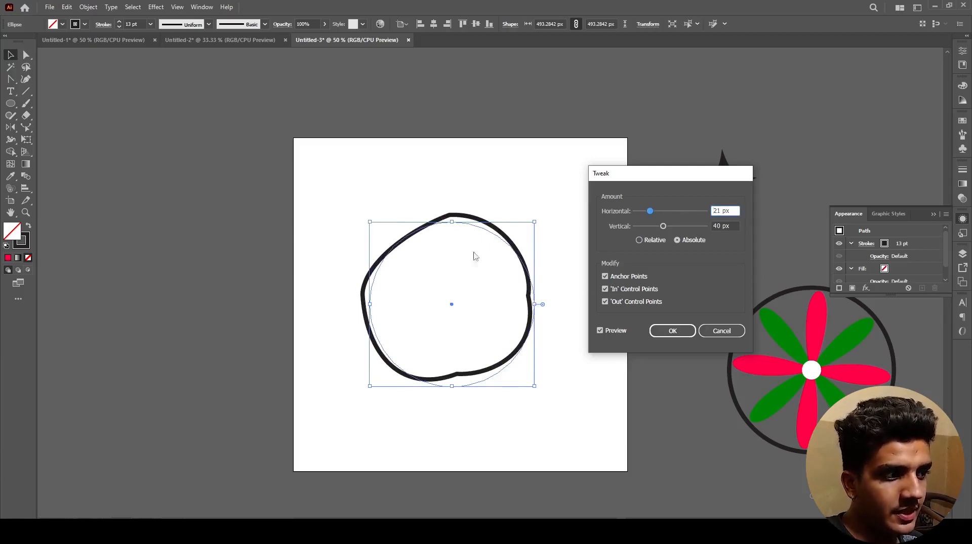
drag(650, 213, 667, 213)
click(605, 276)
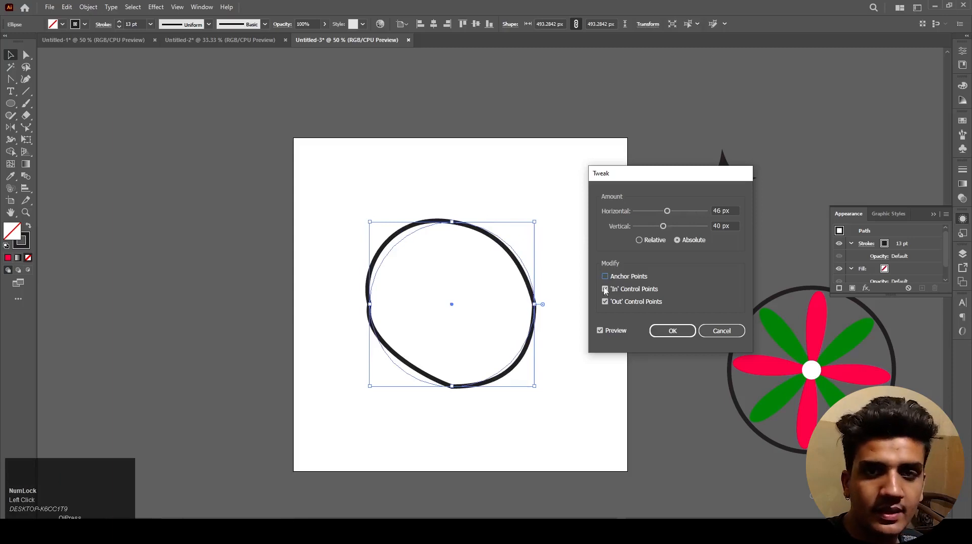
Step: Try Tweak amounts of 49 px horizontal and 0 px vertical with and without 'In' control points, and cancel the effect
drag(666, 212, 634, 228)
click(626, 292)
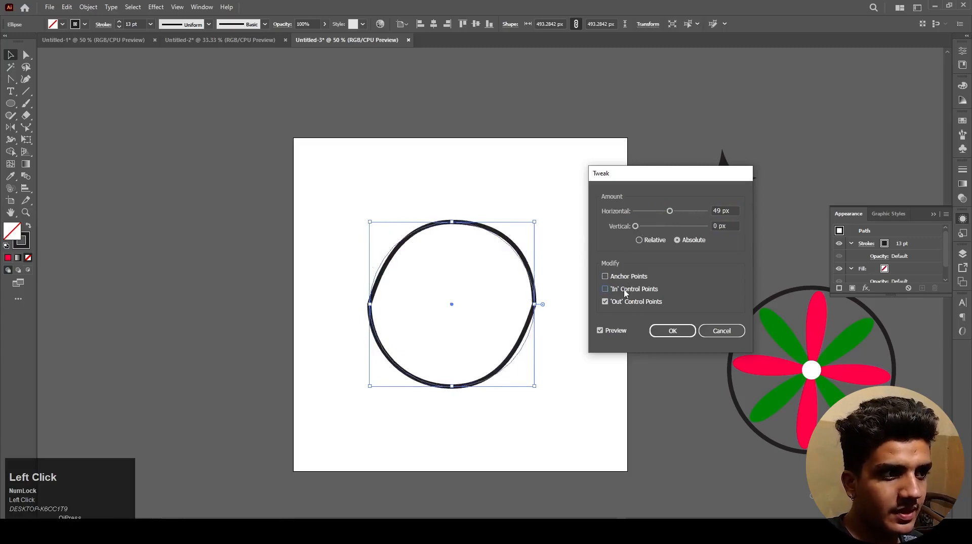
click(626, 293)
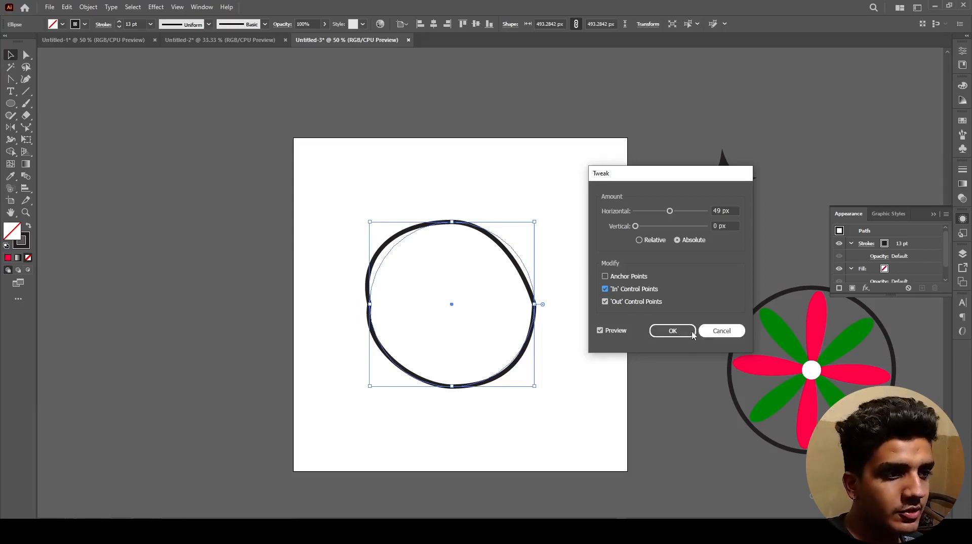
click(719, 332)
Step: Open the Zig Zag effect for the black ring and set an absolute size of 55 px
drag(582, 413, 414, 231)
click(155, 7)
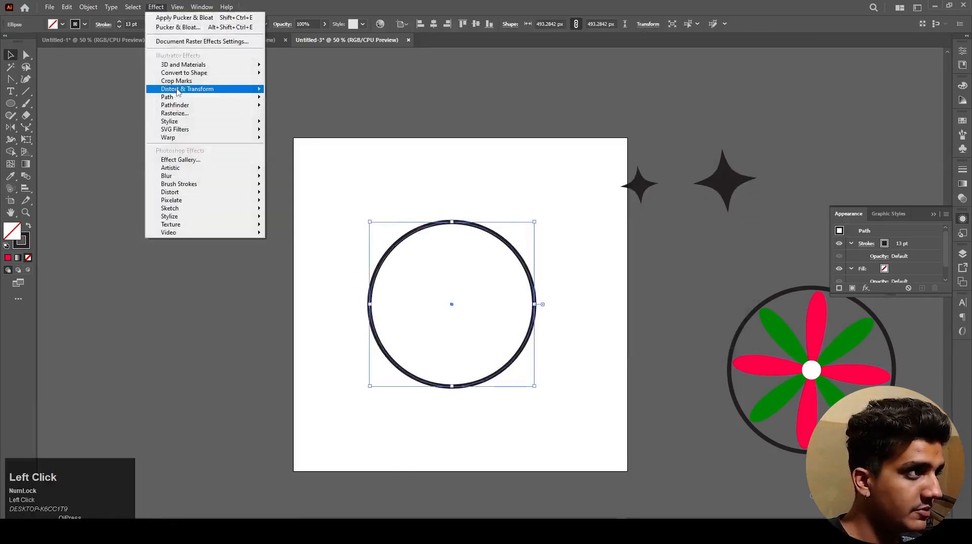
mouse_move(176, 90)
click(279, 100)
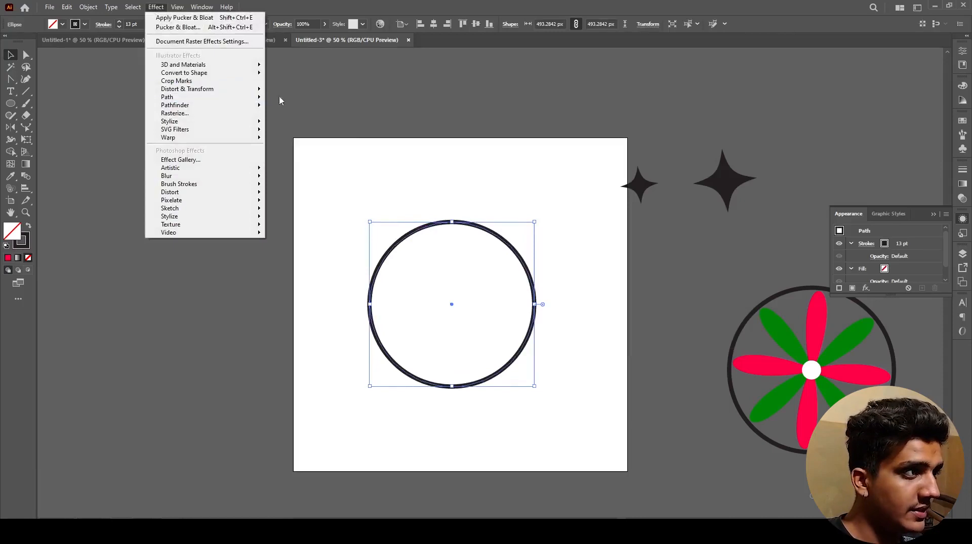
mouse_move(197, 89)
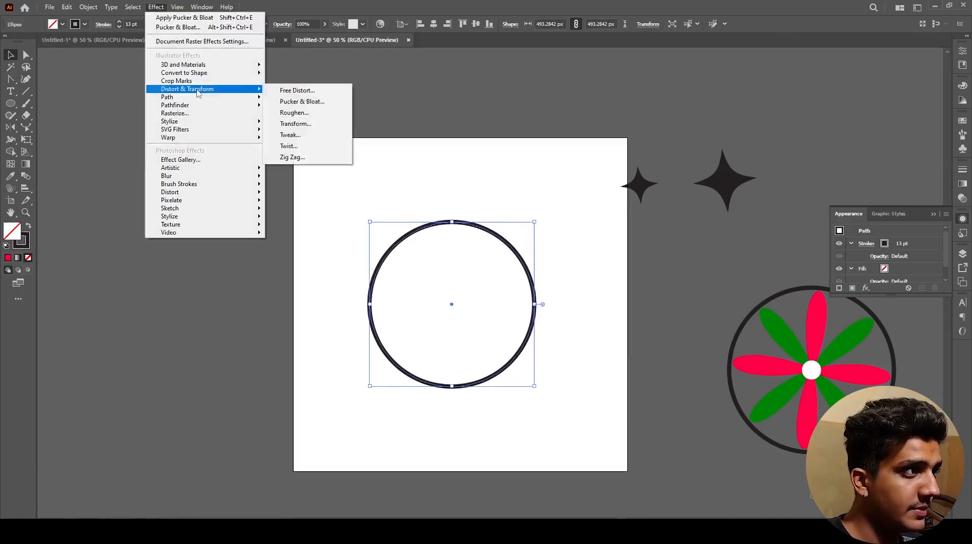
click(292, 158)
click(593, 185)
drag(593, 185, 696, 186)
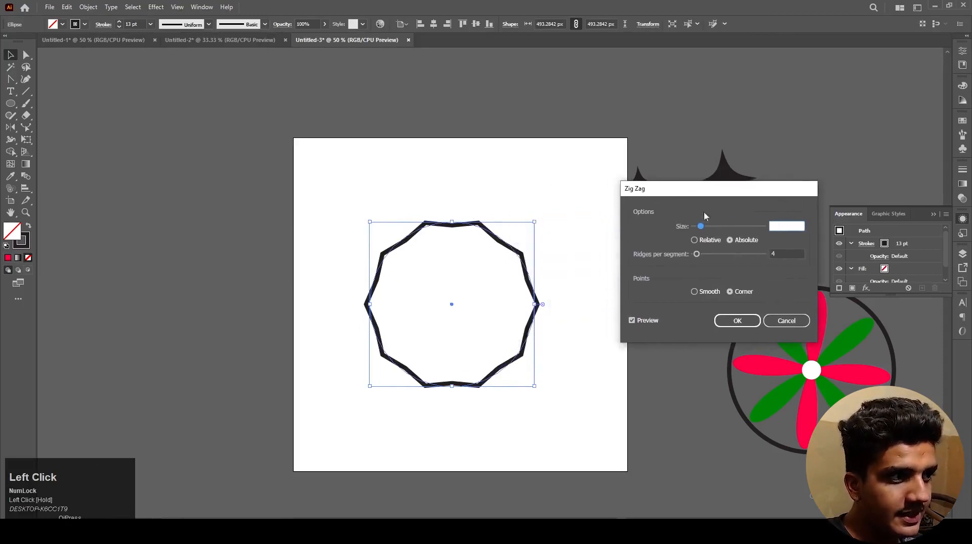
drag(702, 229, 731, 228)
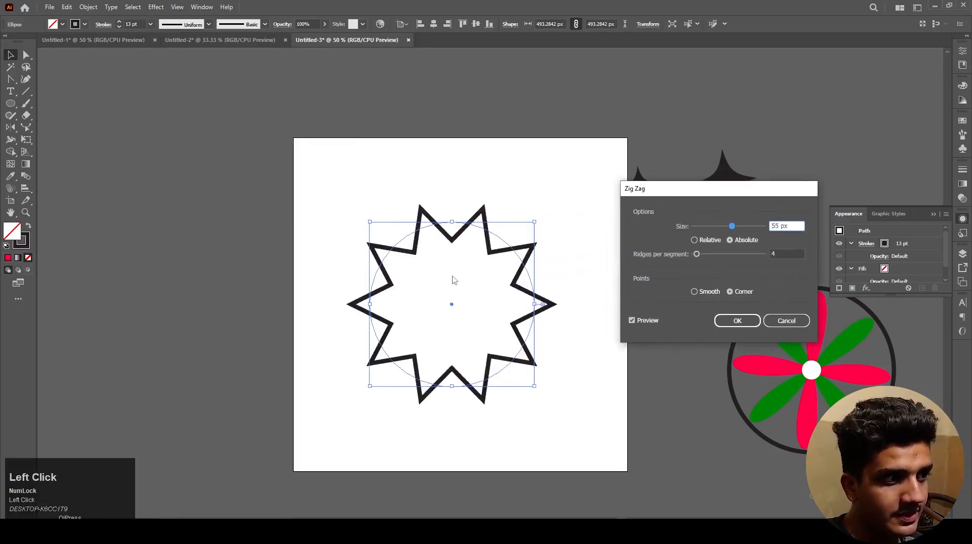
Step: Try relative Zig Zag sizing at 20%, and return the size to absolute
click(708, 240)
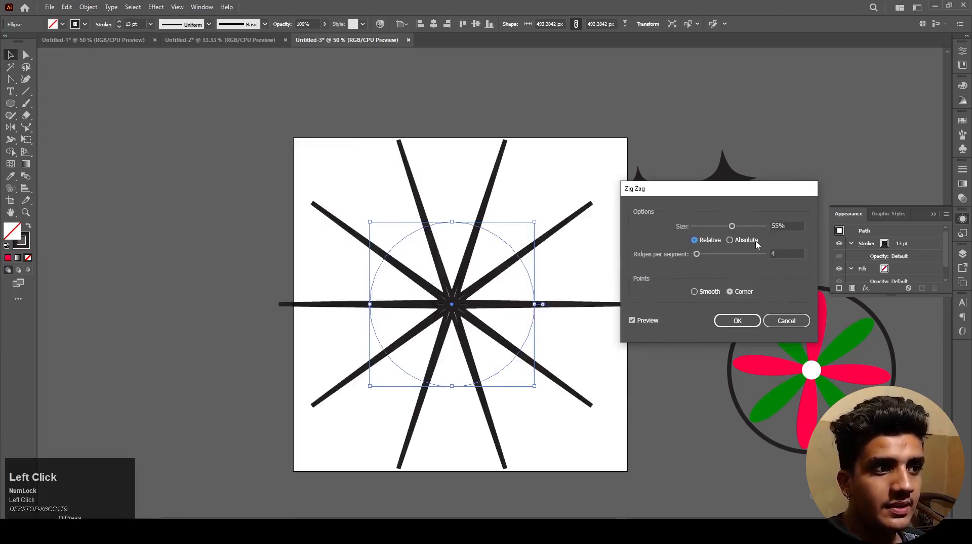
click(742, 242)
click(698, 241)
drag(732, 227, 708, 227)
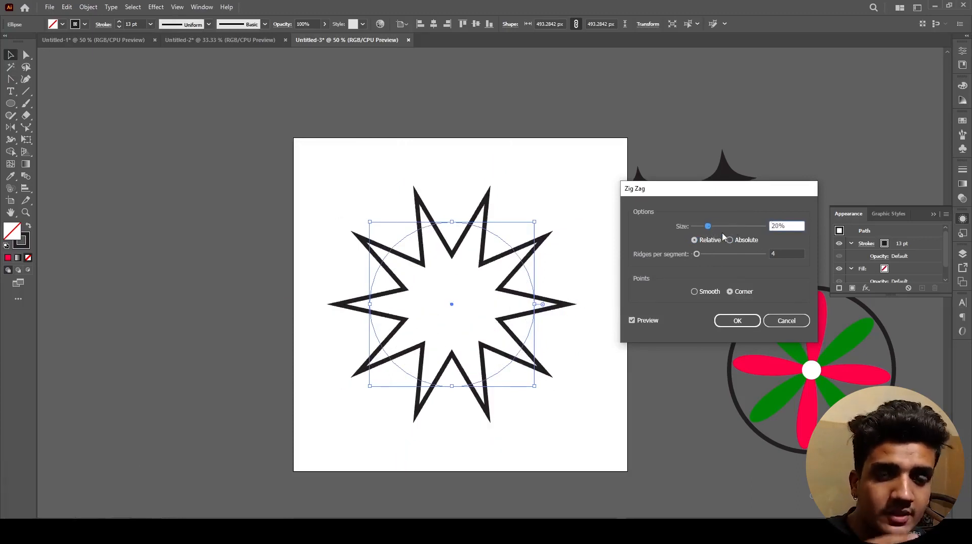
click(729, 240)
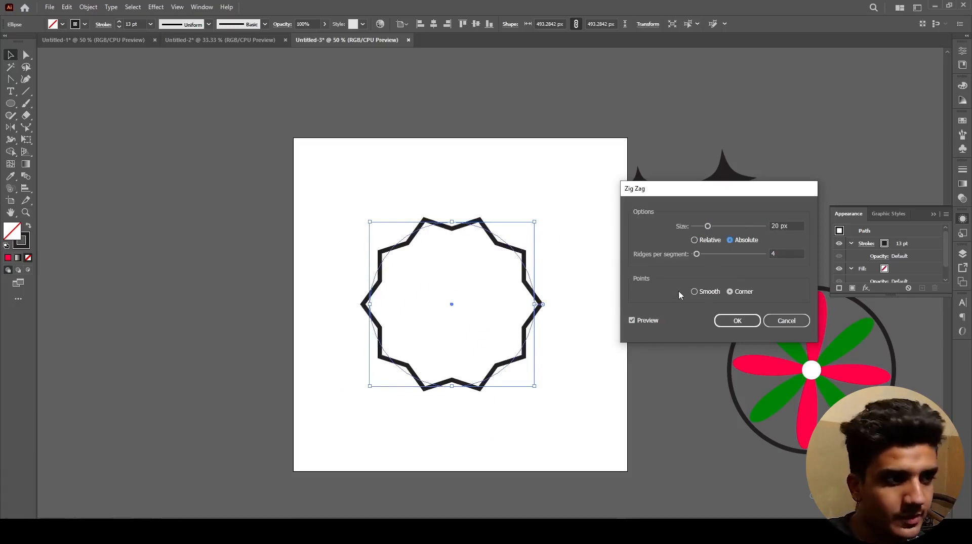
Step: Compare smooth with corner points, and apply the Zig Zag with corner points, 12 ridges per segment and 28 px size
click(707, 292)
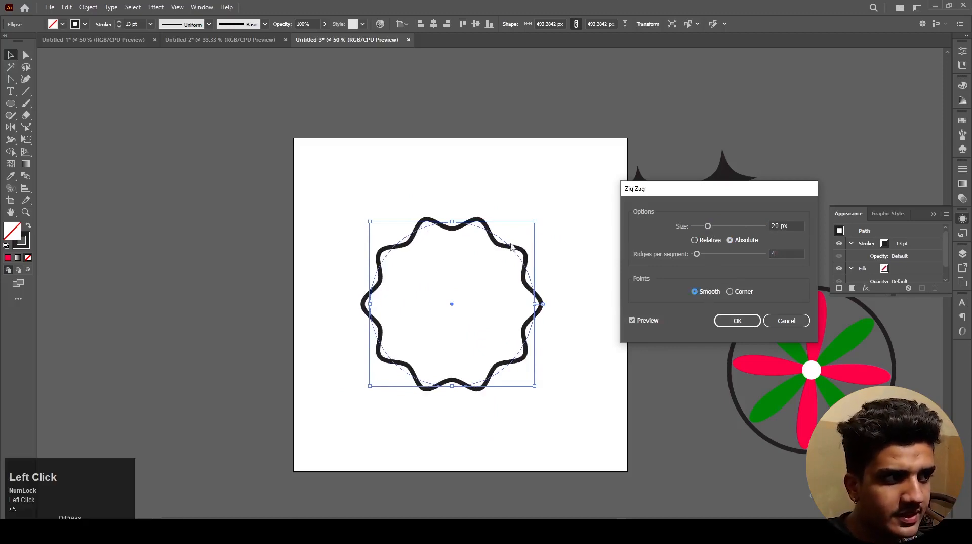
click(730, 292)
drag(697, 254, 705, 258)
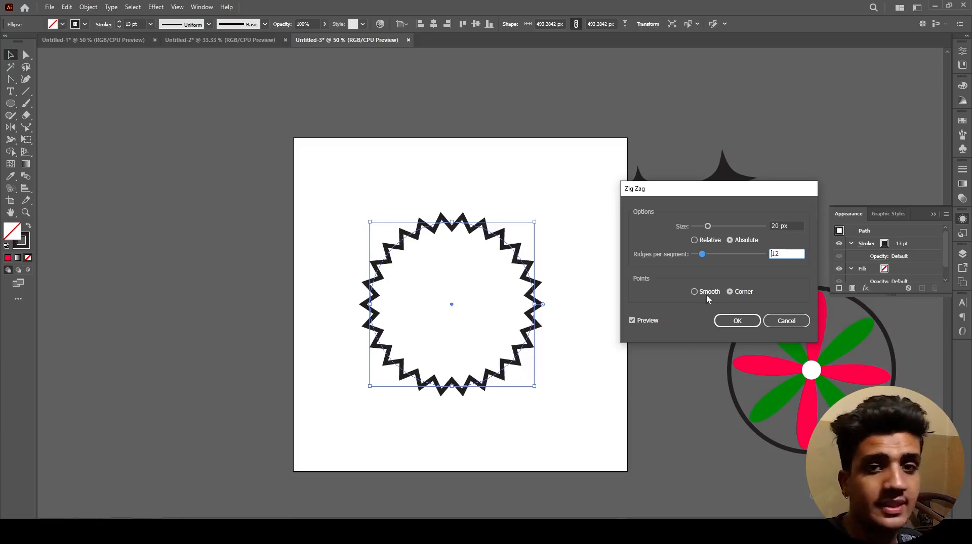
drag(707, 227, 701, 259)
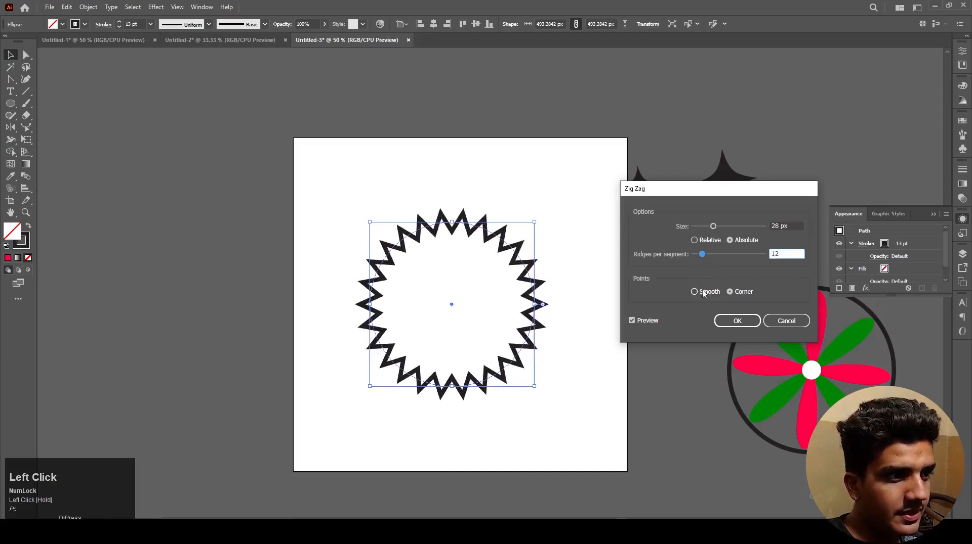
click(737, 321)
click(607, 335)
drag(641, 332, 730, 310)
drag(610, 320, 454, 311)
key(ctrl+z)
Step: Paste a copy of the ring in front and swap its stroke and fill to make a solid black circle
click(547, 345)
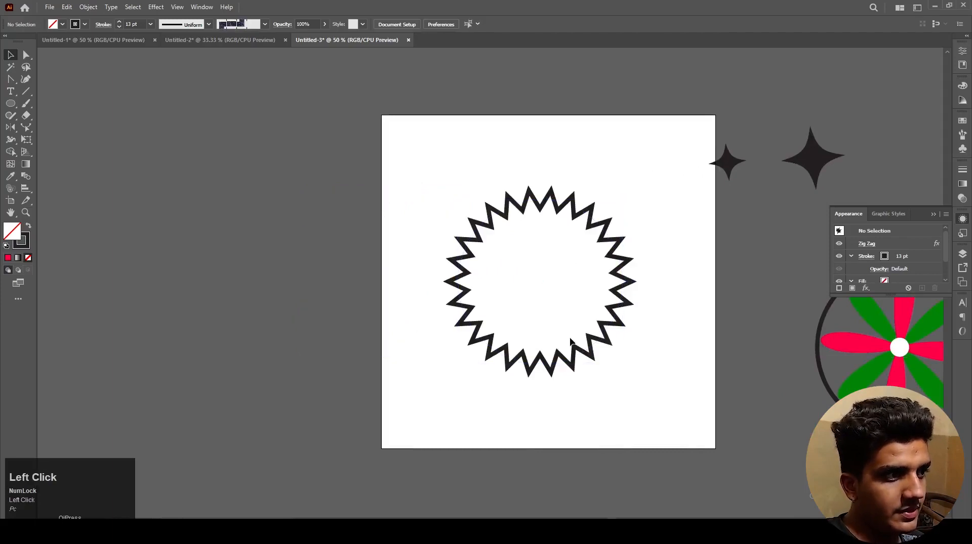
key(ctrl+c)
key(ctrl+f)
key(shift+x)
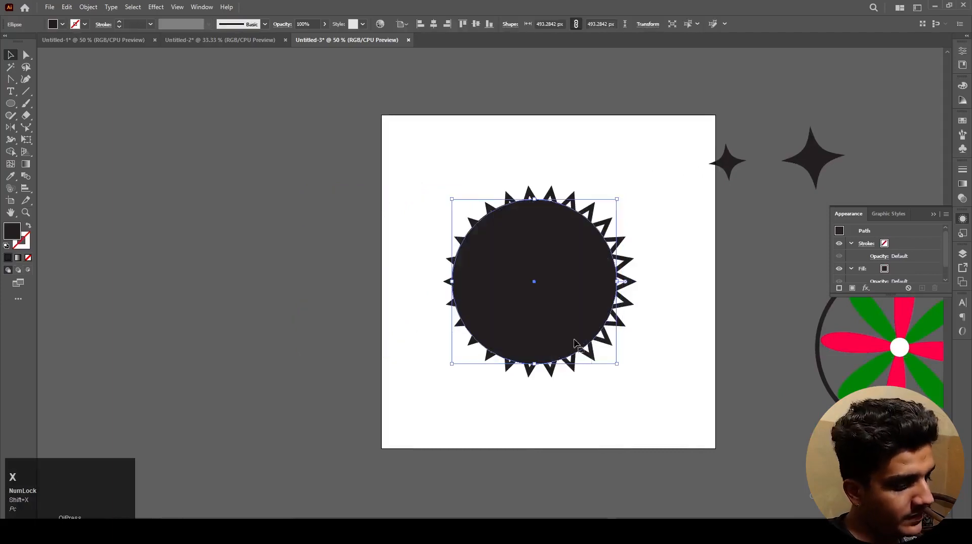
click(582, 387)
drag(572, 319, 604, 296)
key(ctrl+z)
key(ctrl+z)
Step: Apply the last-used Zig Zag effect to the solid black circle
scroll(568, 297, up, 1)
click(593, 329)
click(157, 7)
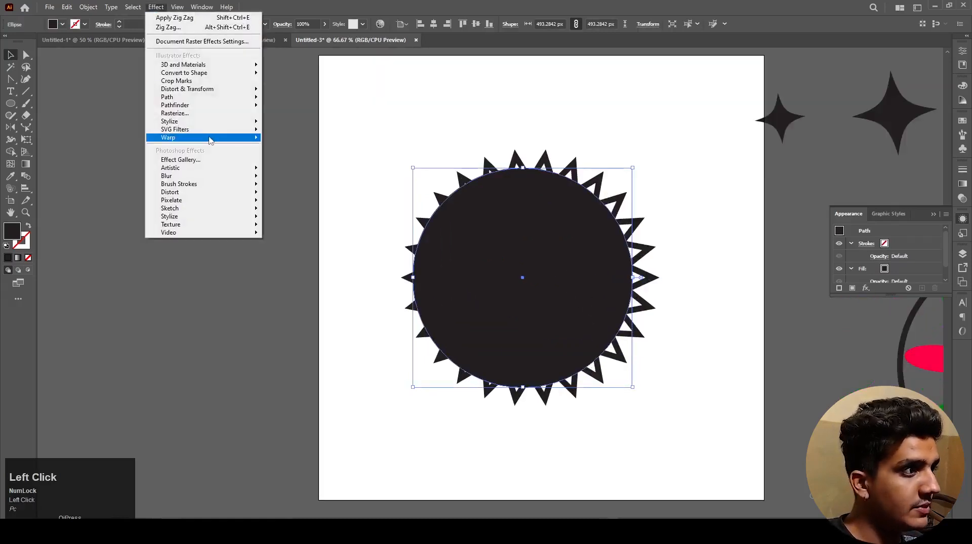
mouse_move(205, 137)
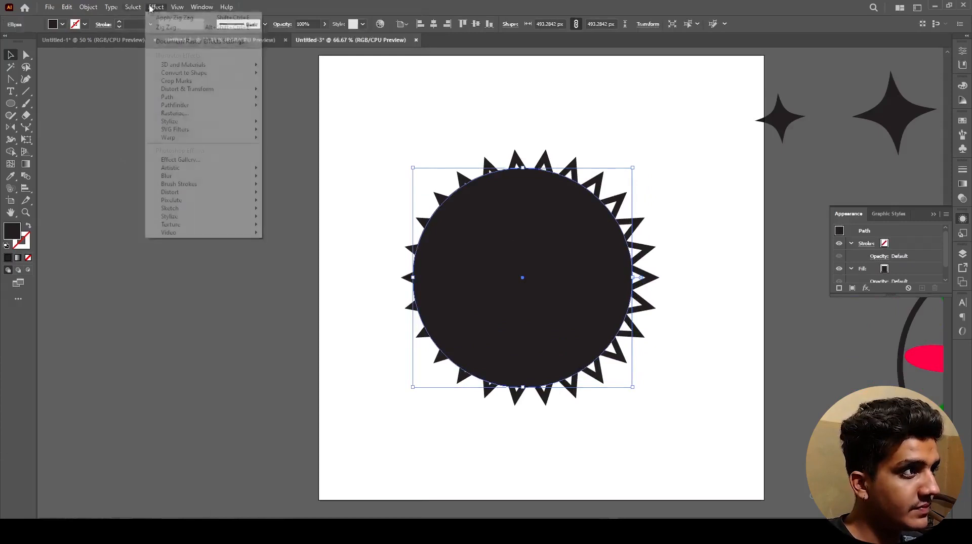
click(167, 19)
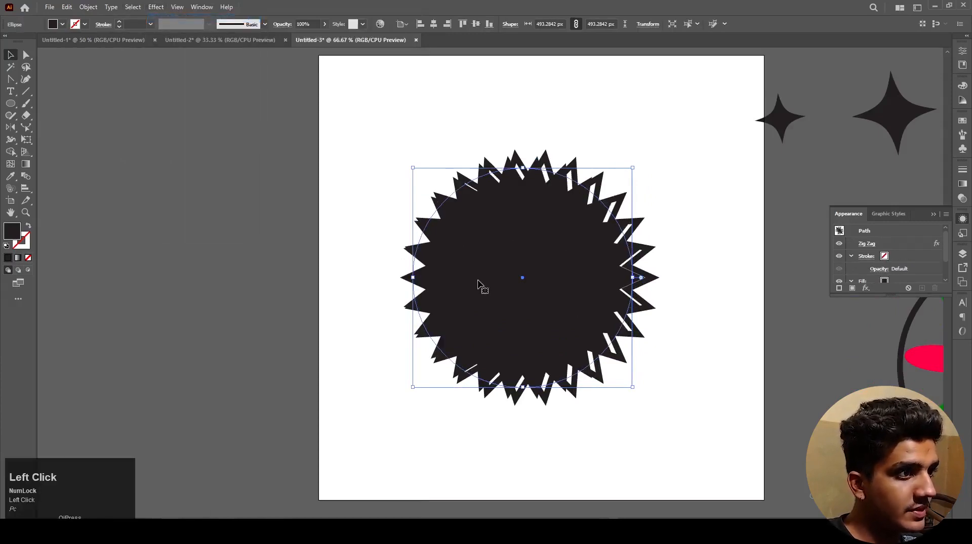
Step: Align the filled zigzag shape with the zigzag outline so their centres match
drag(517, 283, 514, 297)
click(517, 283)
click(331, 194)
key(ctrl+z)
click(155, 6)
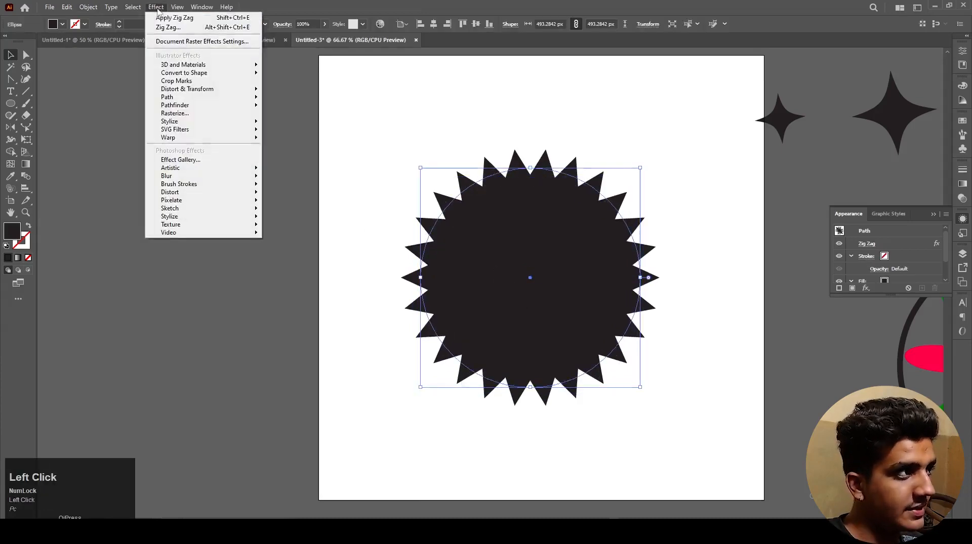
click(373, 152)
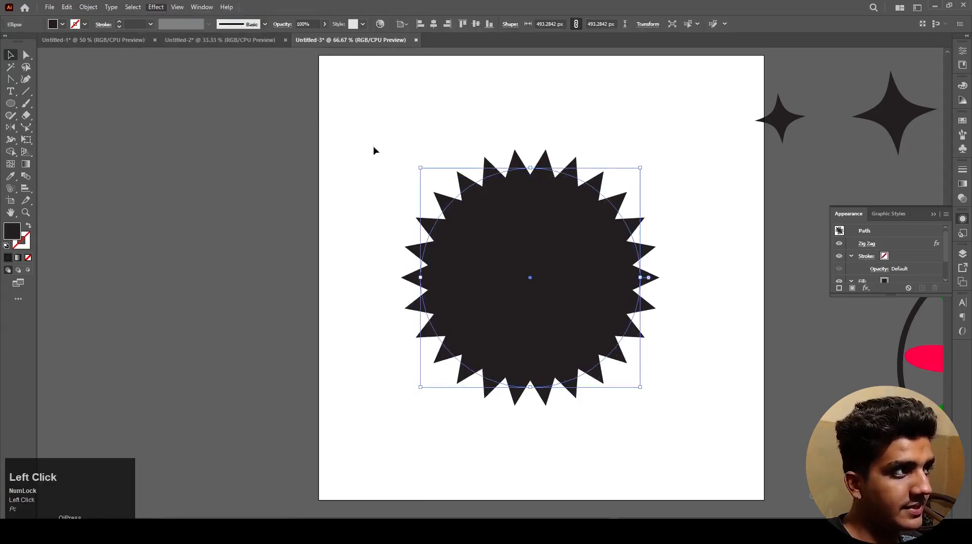
Step: Fill the solid zigzag shape with the yellow colour FFC200
double_click(13, 233)
drag(502, 275, 503, 313)
click(480, 286)
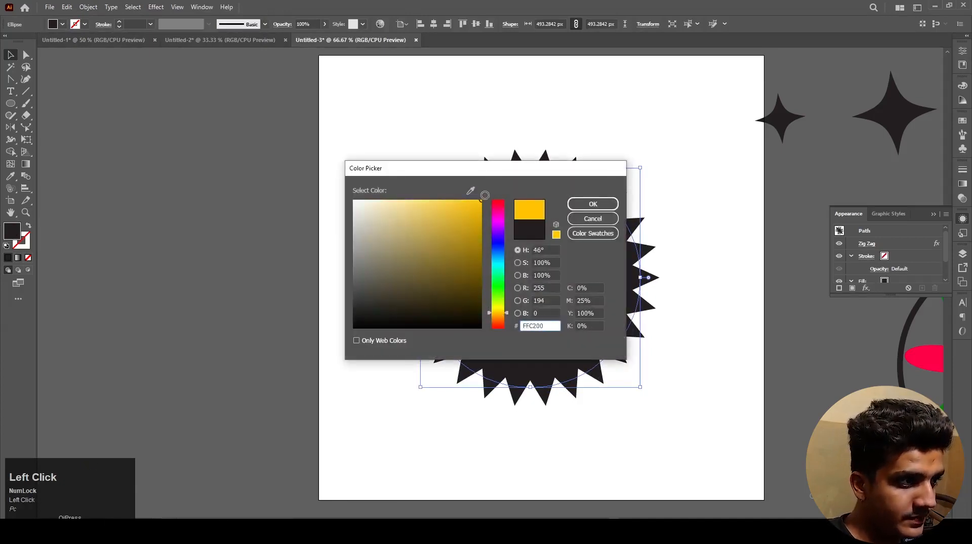
click(592, 204)
Step: Bring the yellow zigzag shape to the front, enlarge it to about 559 px and shift it left of the black outline
scroll(405, 248, up, 1)
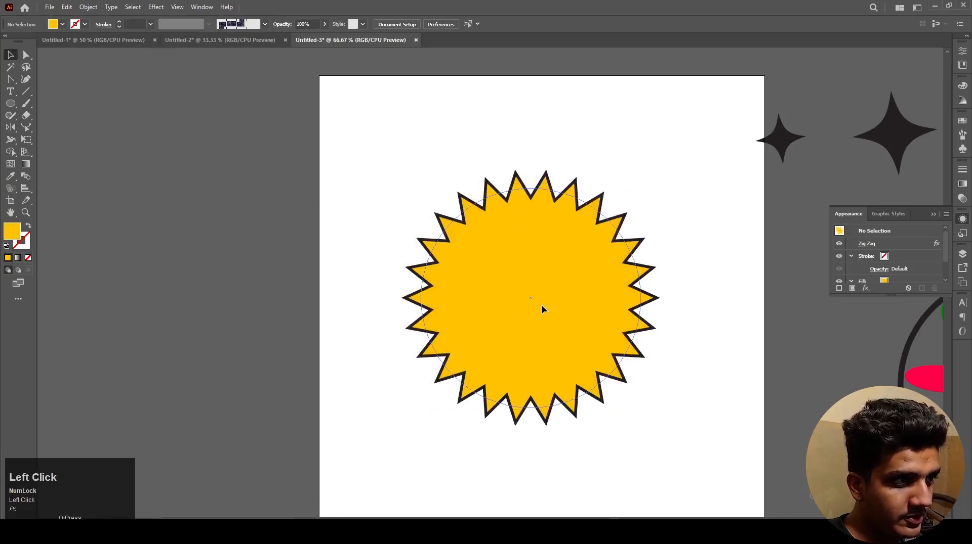
click(542, 310)
key(ctrl+shift+b)
key(ctrl+shift+b)
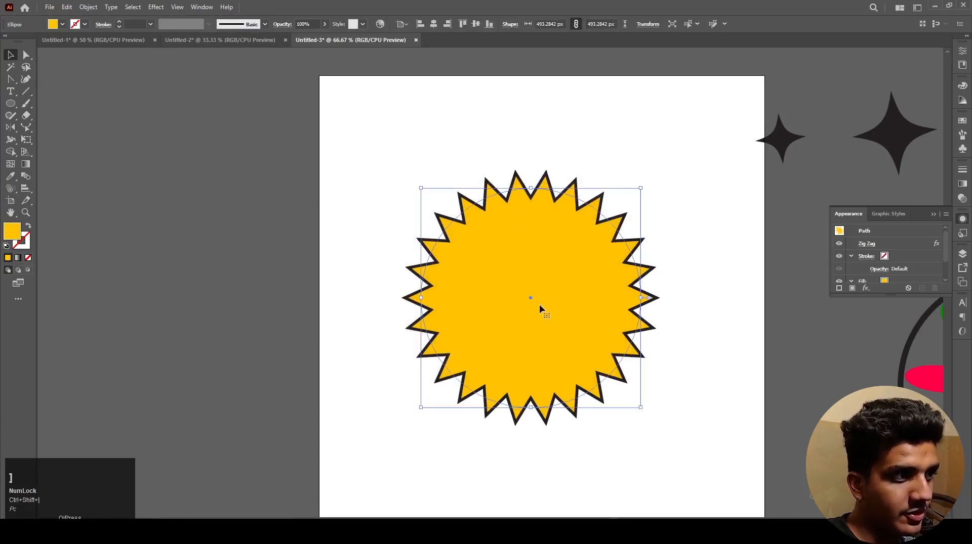
drag(644, 185, 654, 173)
drag(575, 276, 555, 280)
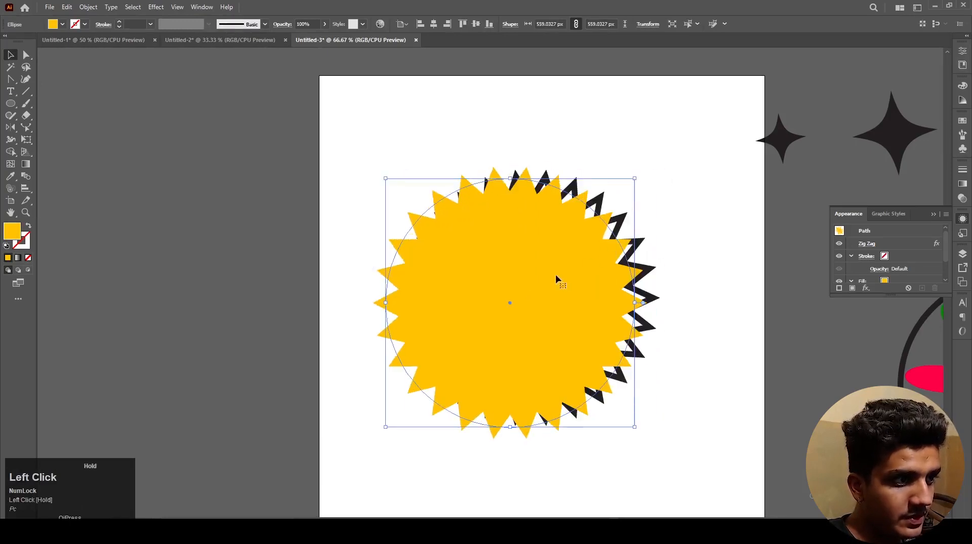
Step: Shrink the yellow zigzag shape slightly and offset it up and left so the black outline forms a shadow
click(719, 338)
scroll(568, 333, up, 1)
drag(567, 342, 581, 338)
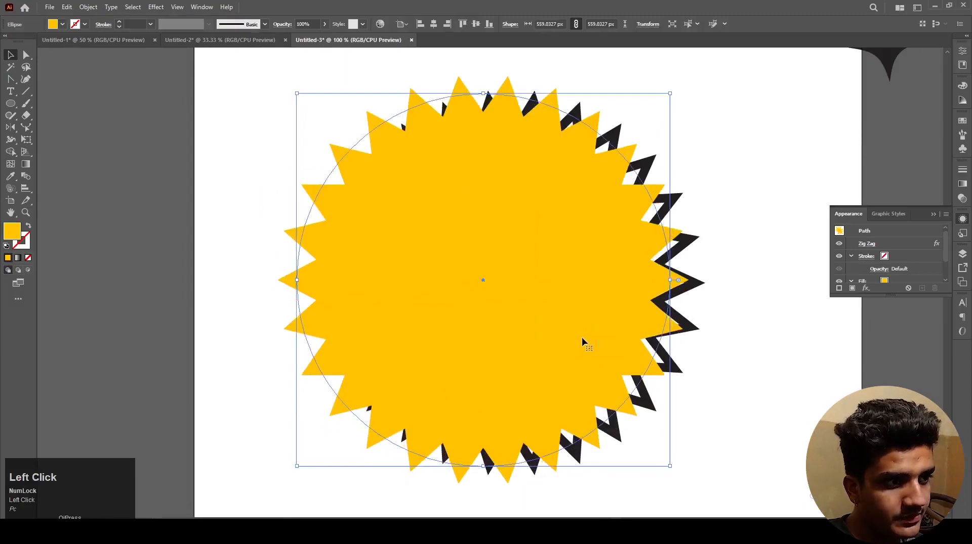
shift+drag(296, 94, 312, 123)
click(299, 122)
drag(493, 253, 482, 272)
click(651, 325)
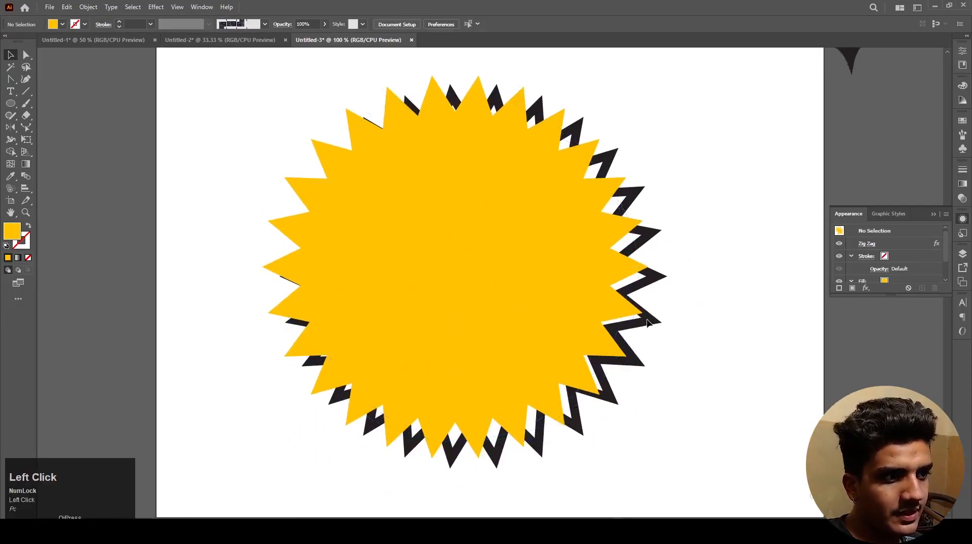
alt+scroll(516, 258, down, 1)
drag(619, 371, 508, 265)
click(627, 325)
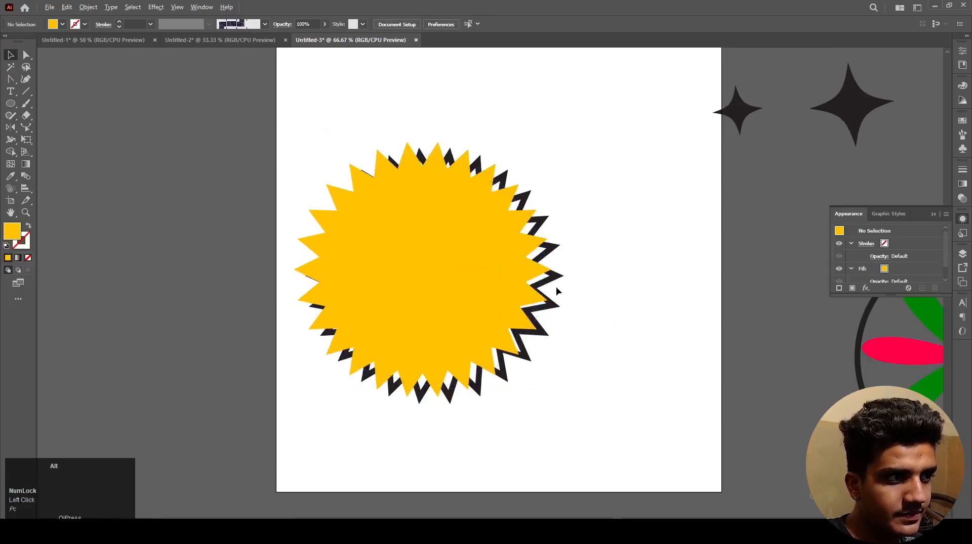
Step: Add a "Lorem ipsum" point text on the yellow badge and enlarge it to about 112 pt
alt+scroll(558, 296, down, 1)
alt+scroll(428, 253, up, 1)
key(t)
click(416, 280)
key(Escape)
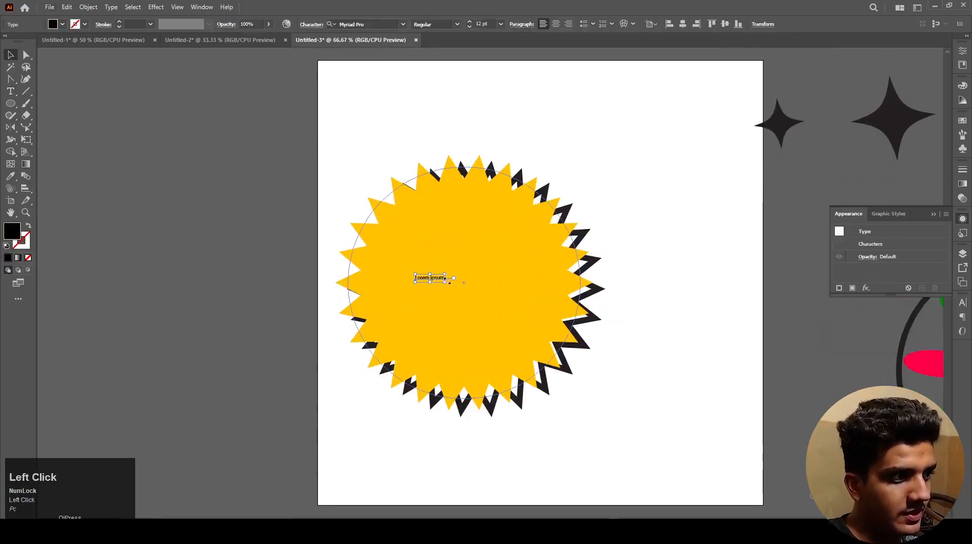
drag(447, 279, 563, 293)
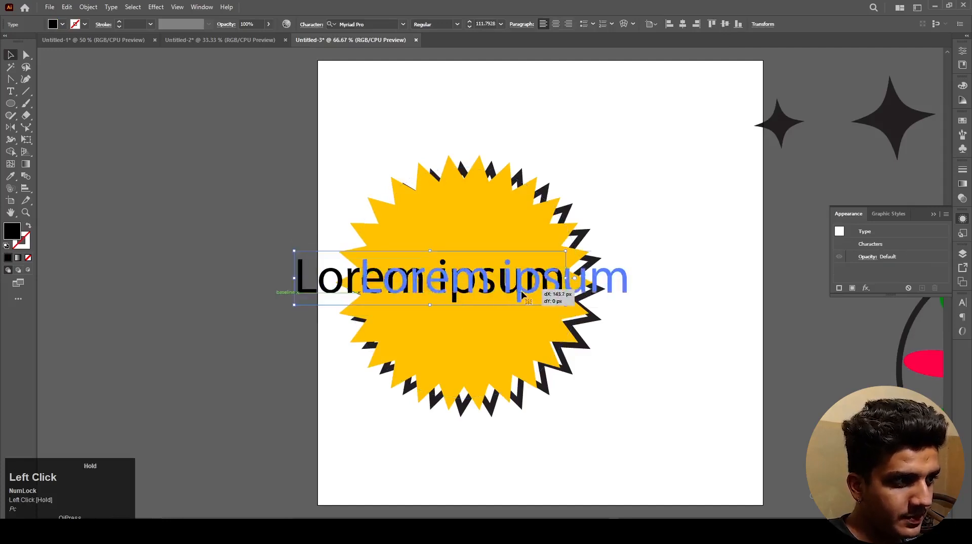
Step: Break the text into two lines, "Lorem" above "ipsum", and position it within the yellow badge
key(t)
click(505, 282)
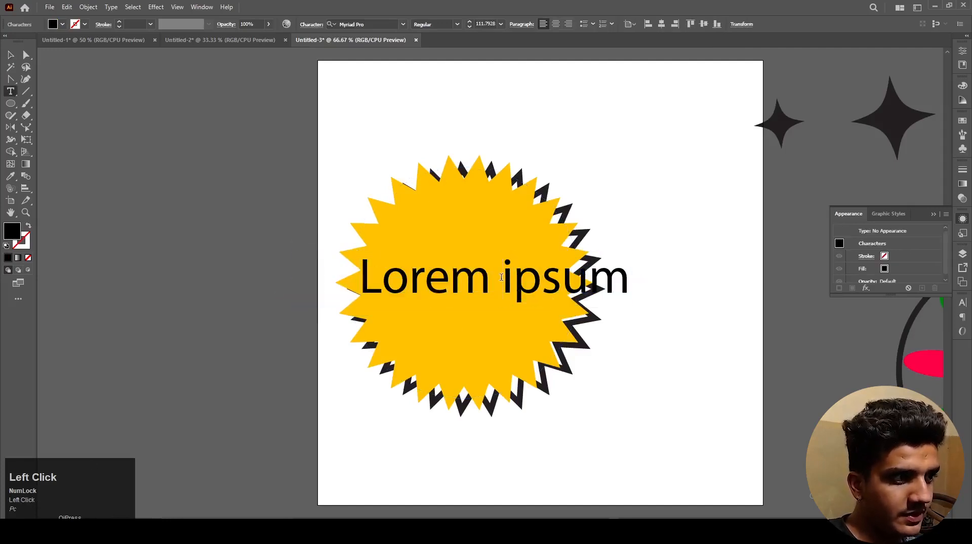
key(Return)
drag(478, 292, 507, 276)
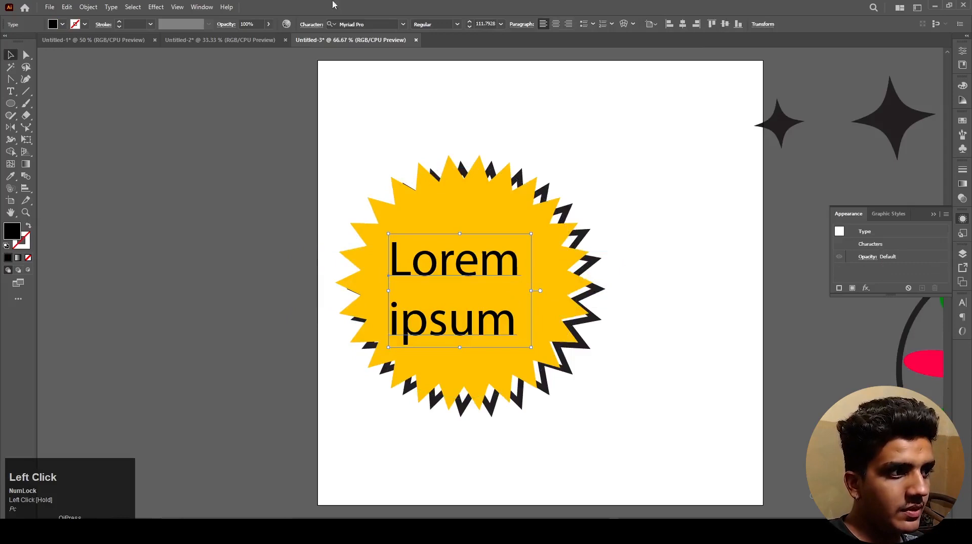
Step: Try several typefaces on the "Lorem ipsum" badge text and set its font to Showcard Gothic
click(374, 24)
scroll(374, 25, down, 3)
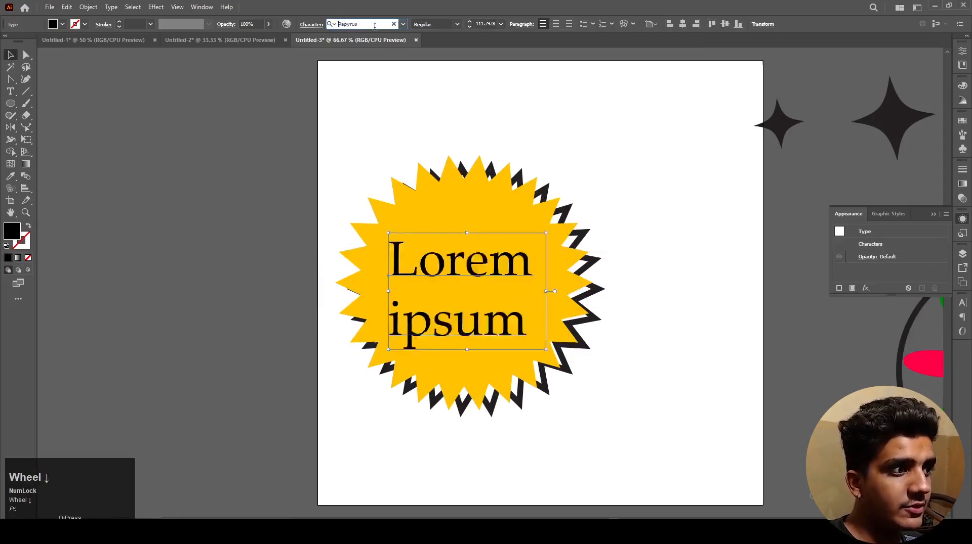
scroll(375, 25, down, 4)
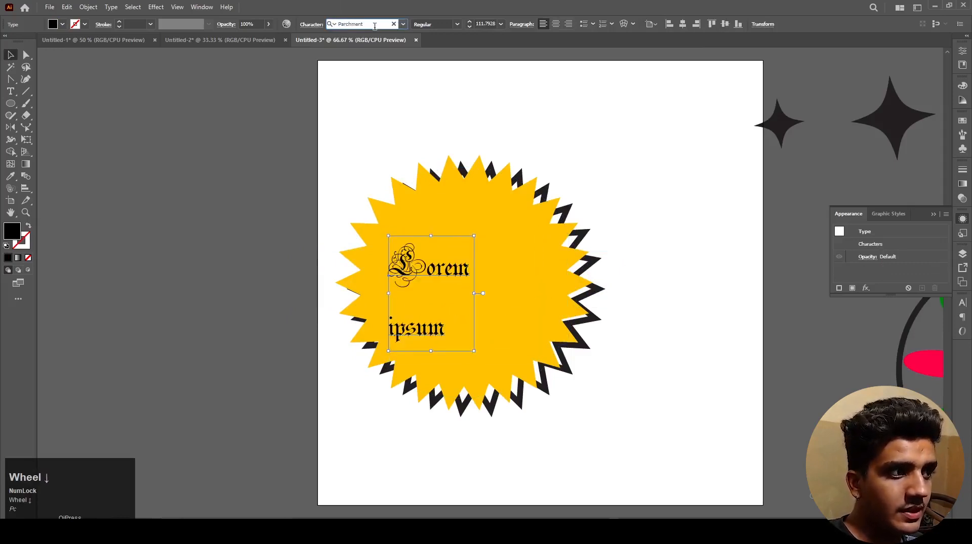
scroll(374, 25, down, 2)
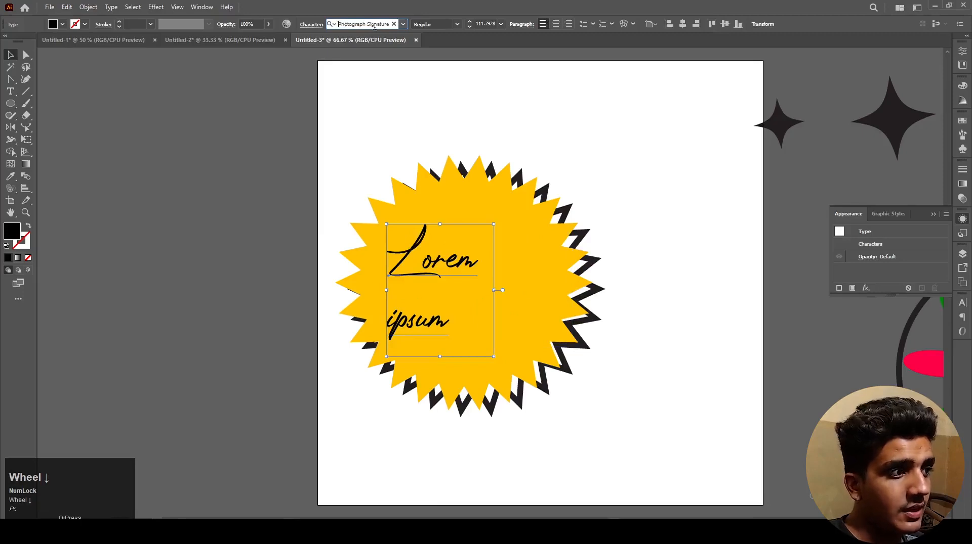
scroll(374, 26, down, 2)
scroll(375, 26, down, 2)
scroll(374, 26, down, 2)
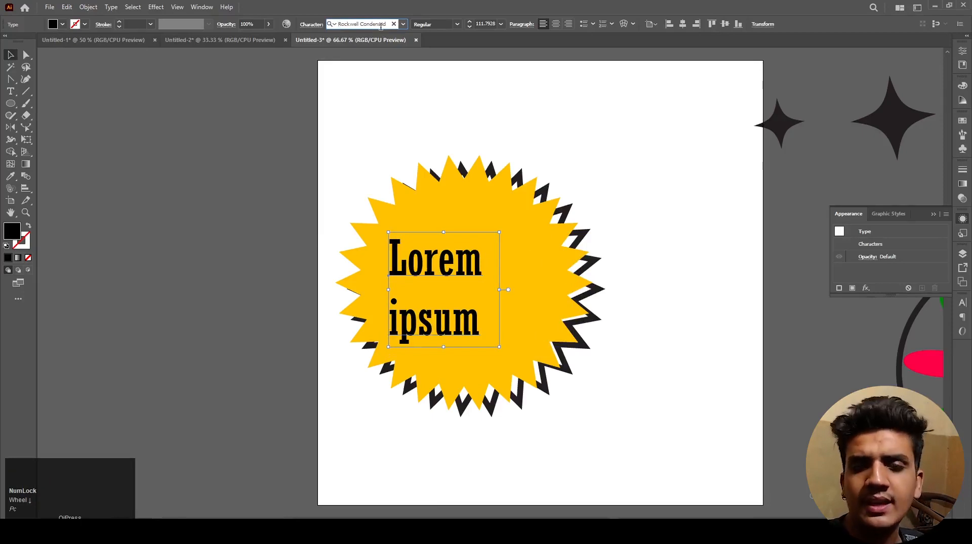
scroll(380, 27, down, 2)
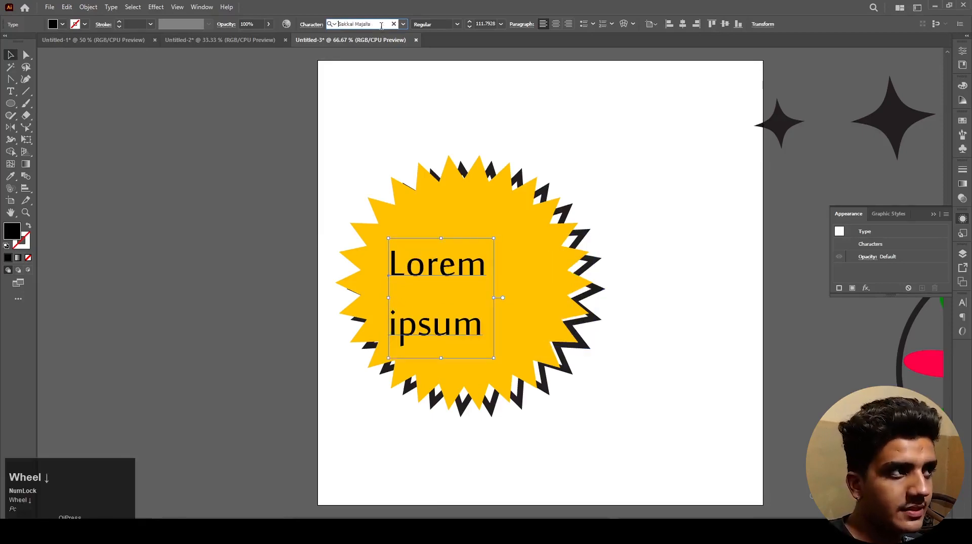
scroll(381, 25, down, 2)
scroll(382, 25, down, 2)
scroll(381, 26, down, 2)
click(351, 121)
drag(348, 161, 400, 148)
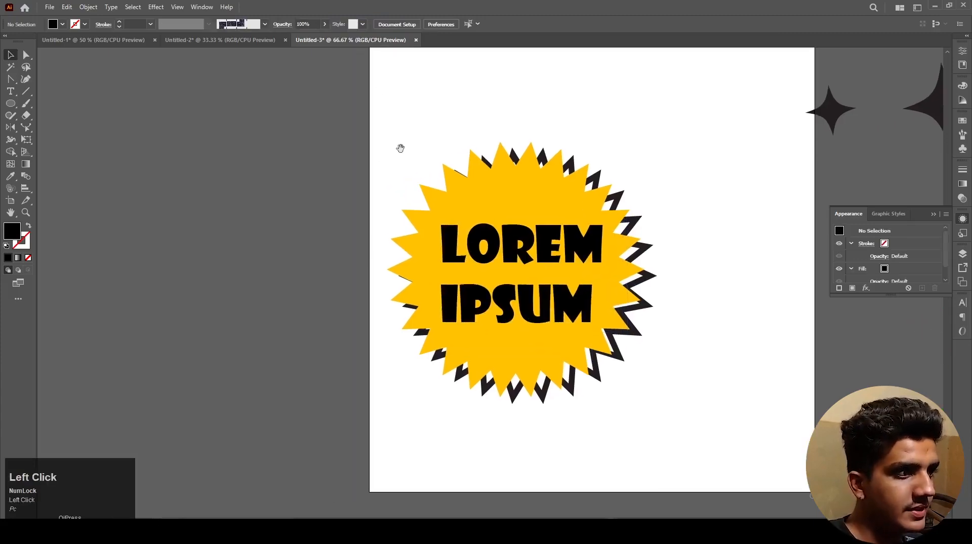
Step: Recolor the badge text white by sampling the artboard with the Eyedropper
click(512, 267)
click(512, 264)
key(u)
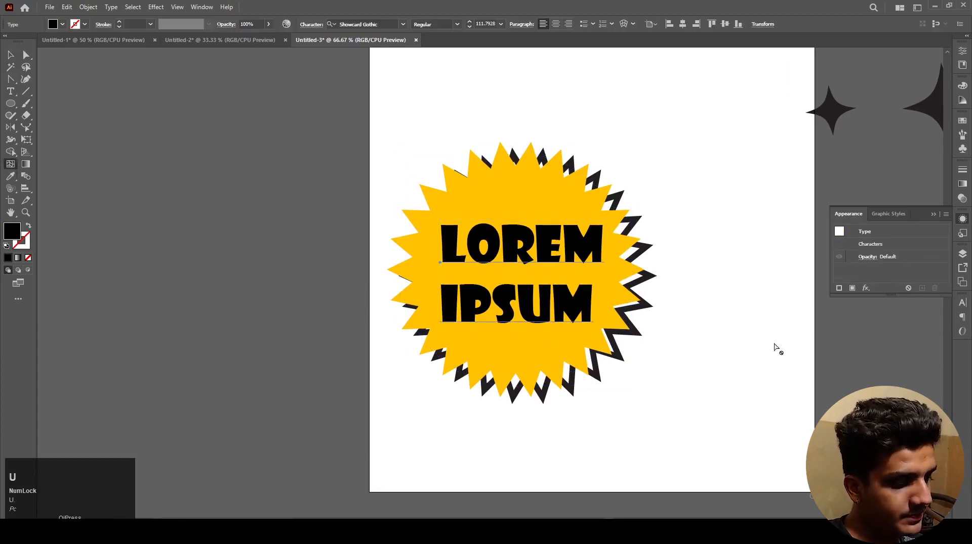
key(i)
click(773, 346)
ctrl+click(742, 333)
key(v)
Step: Move the white text down slightly to center it vertically within the yellow badge
drag(564, 303, 590, 298)
click(572, 297)
click(803, 376)
drag(805, 377, 776, 356)
click(529, 228)
drag(511, 224, 512, 230)
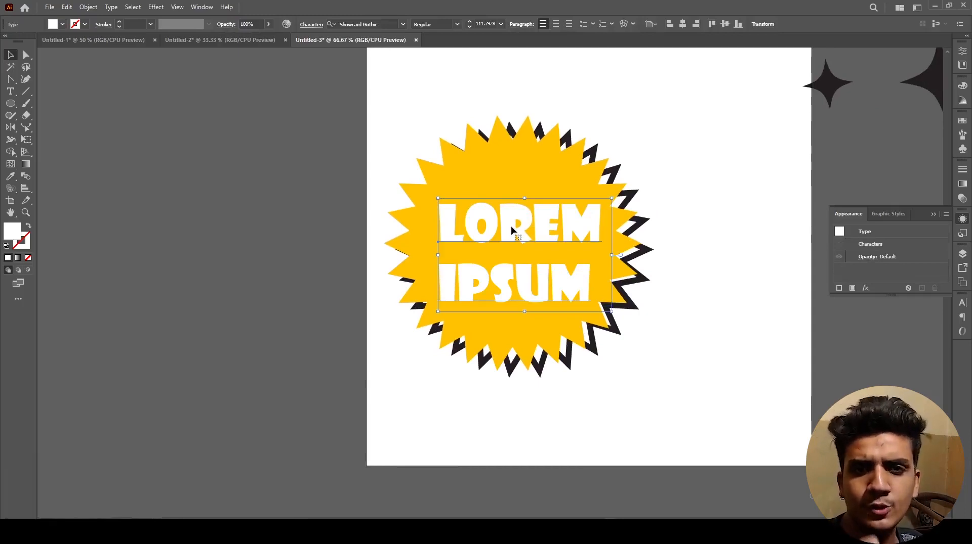
scroll(511, 230, down, 2)
click(582, 327)
scroll(471, 222, up, 1)
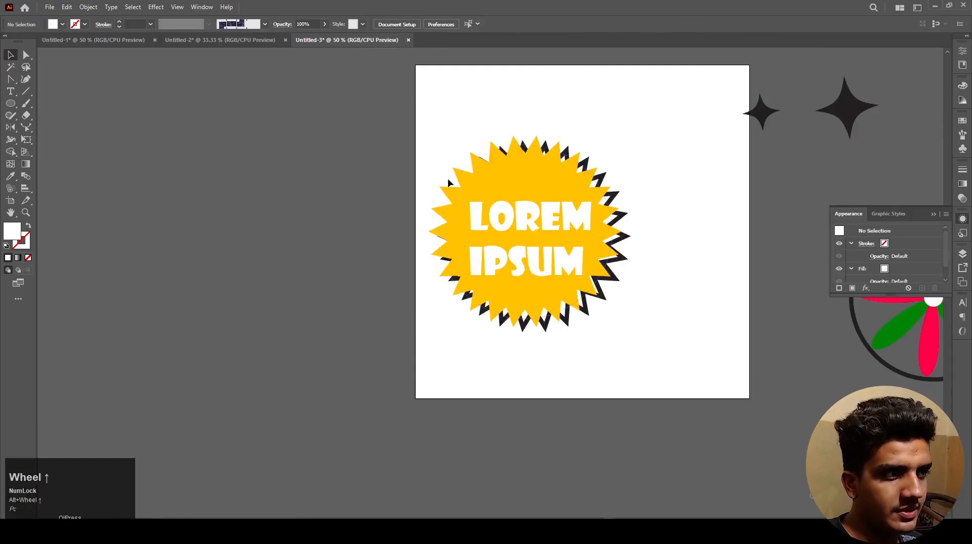
Step: Try moving the yellow zigzag shape away from the black outline, and undo the move
click(465, 188)
click(429, 179)
drag(482, 184, 404, 178)
key(ctrl+z)
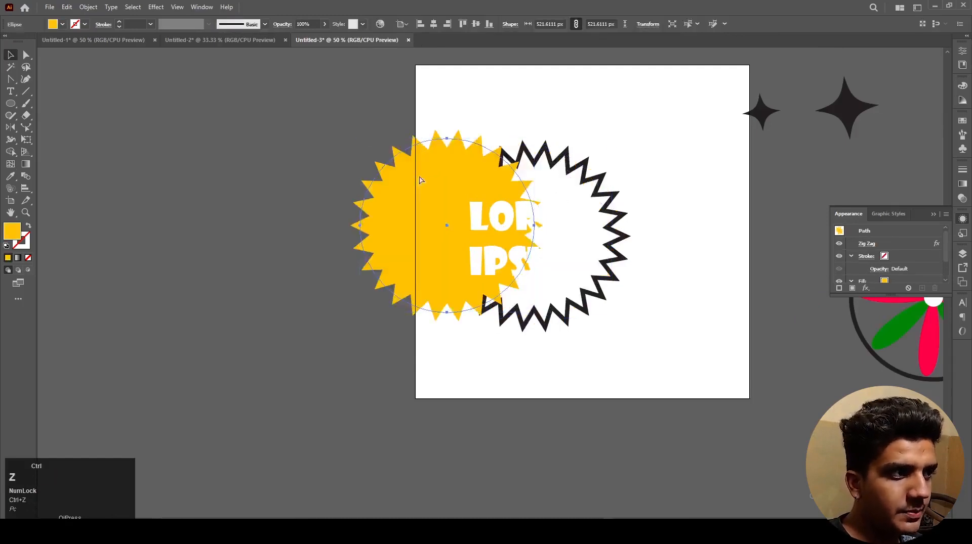
Step: Expand the appearance of the yellow zigzag shape, keeping it in place over the black outline
click(608, 207)
drag(528, 143, 527, 153)
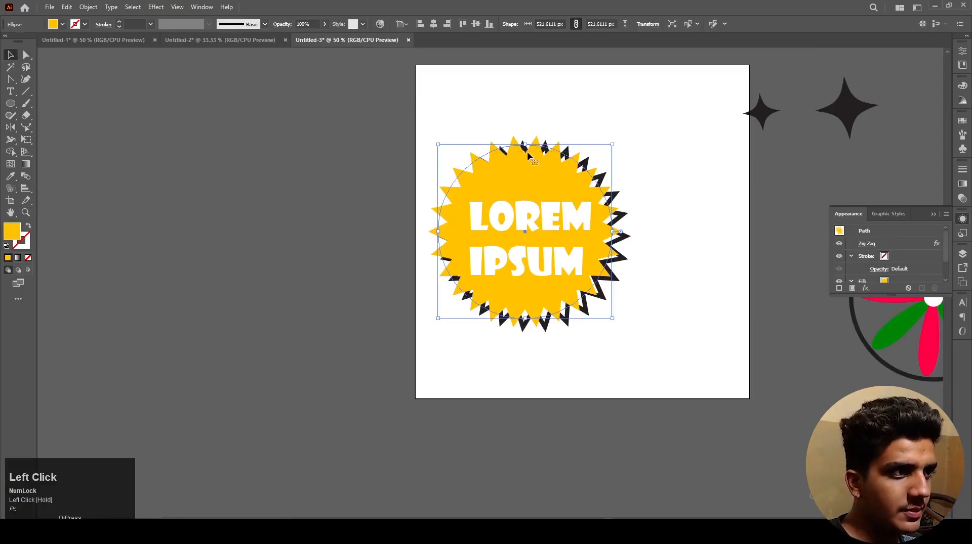
click(88, 7)
click(122, 150)
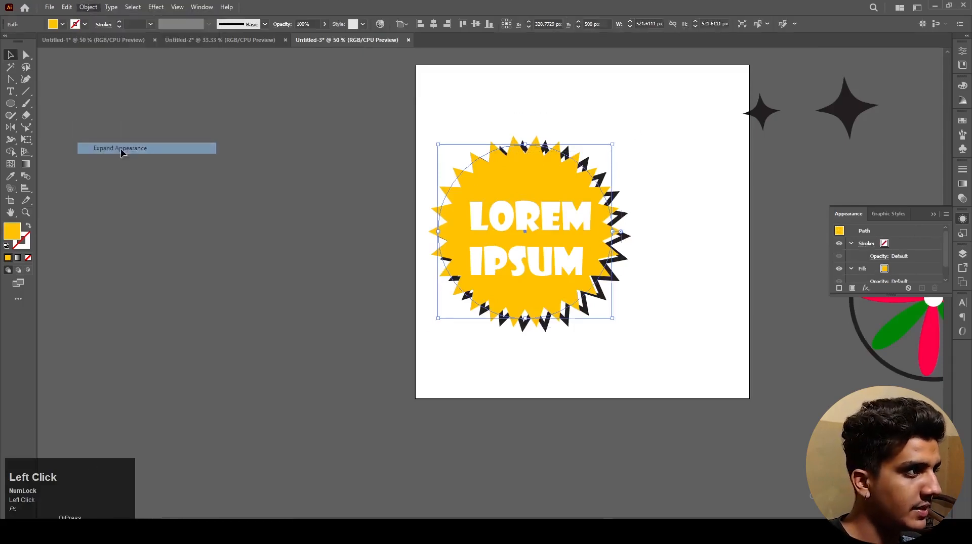
drag(444, 190, 386, 190)
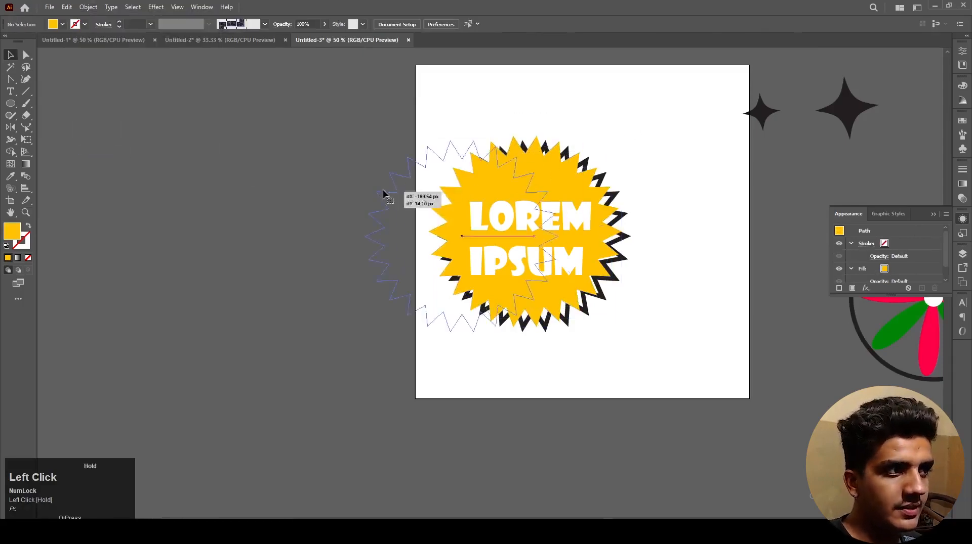
key(ctrl+z)
Step: Thicken the black zigzag outline behind the badge to a 23 pt stroke
scroll(617, 183, up, 3)
click(650, 220)
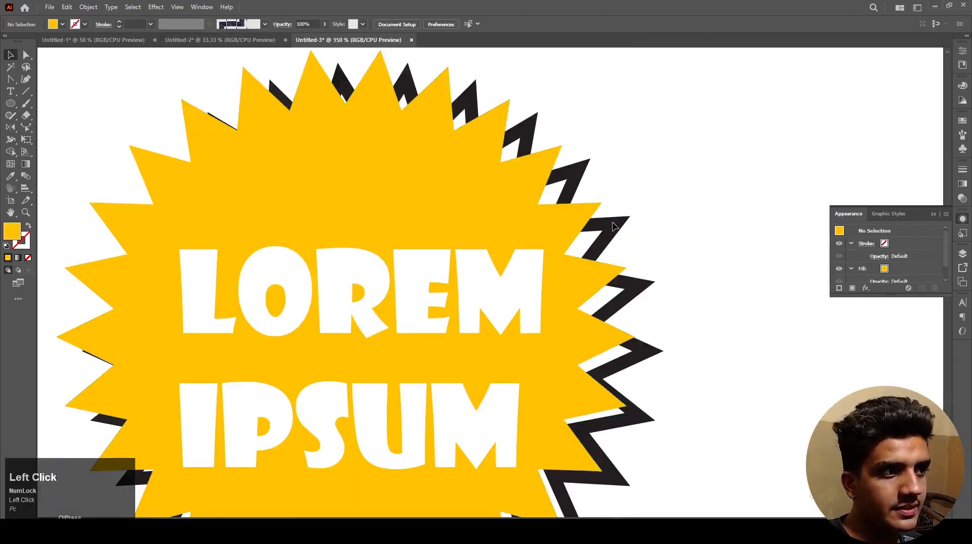
key(ctrl+z)
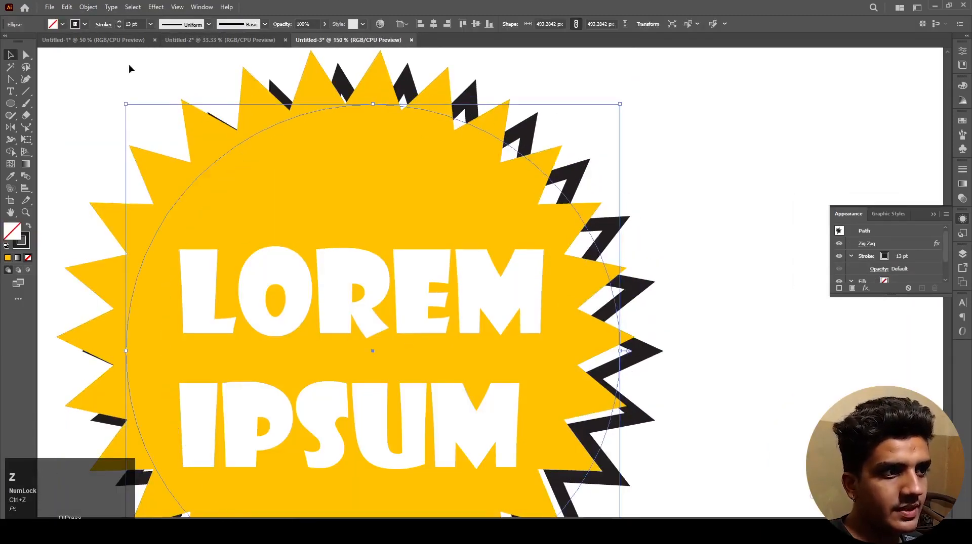
click(141, 24)
scroll(141, 25, up, 10)
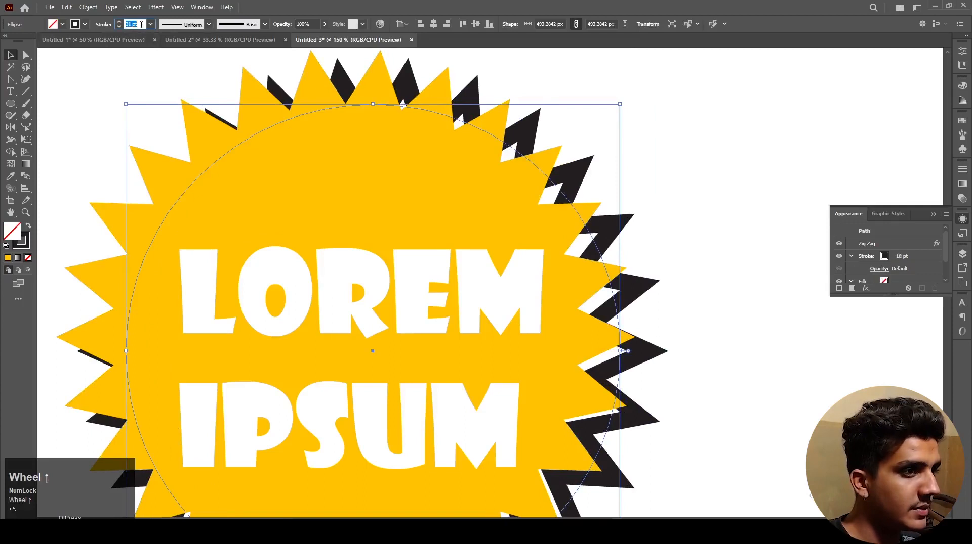
click(651, 260)
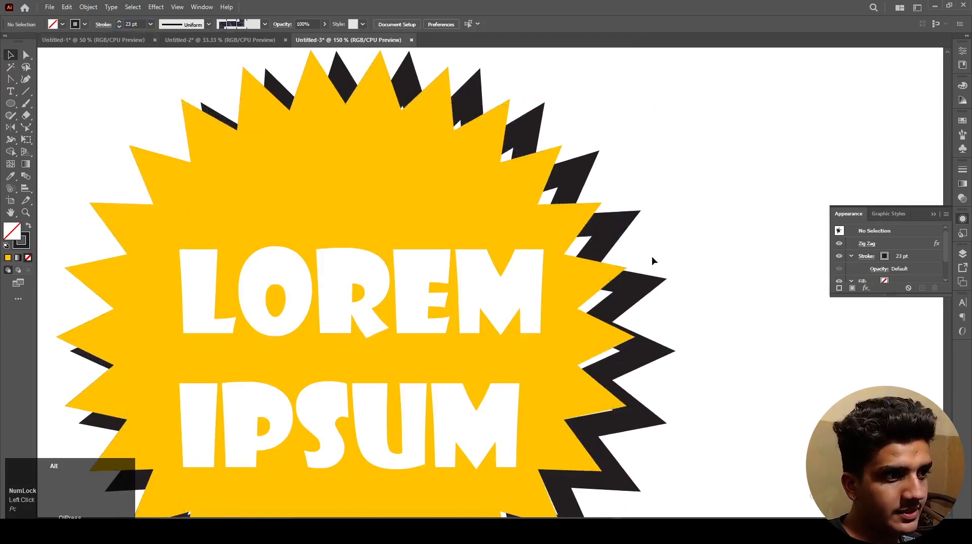
key(ctrl+1)
Step: Nudge the black zigzag outline up slightly behind the yellow shape
click(621, 287)
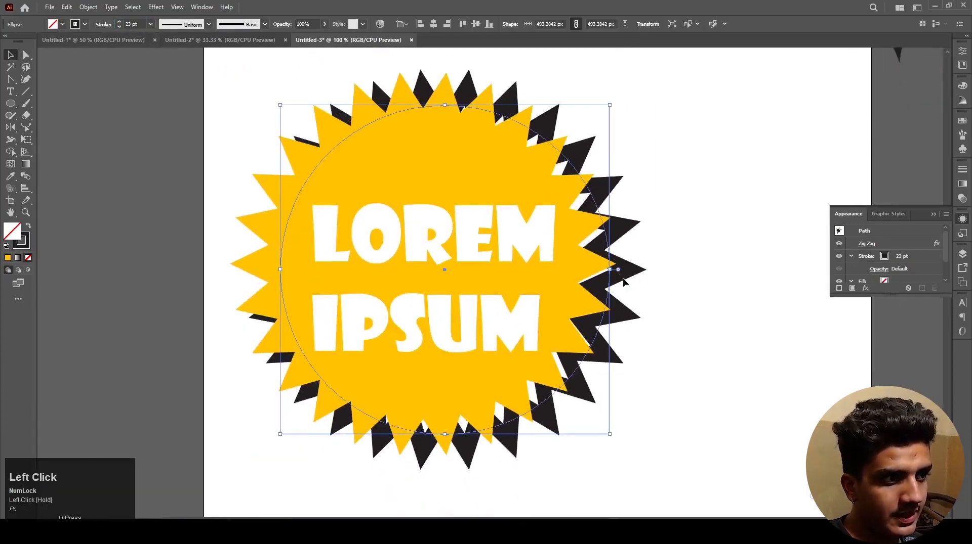
key(Up)
key(Up)
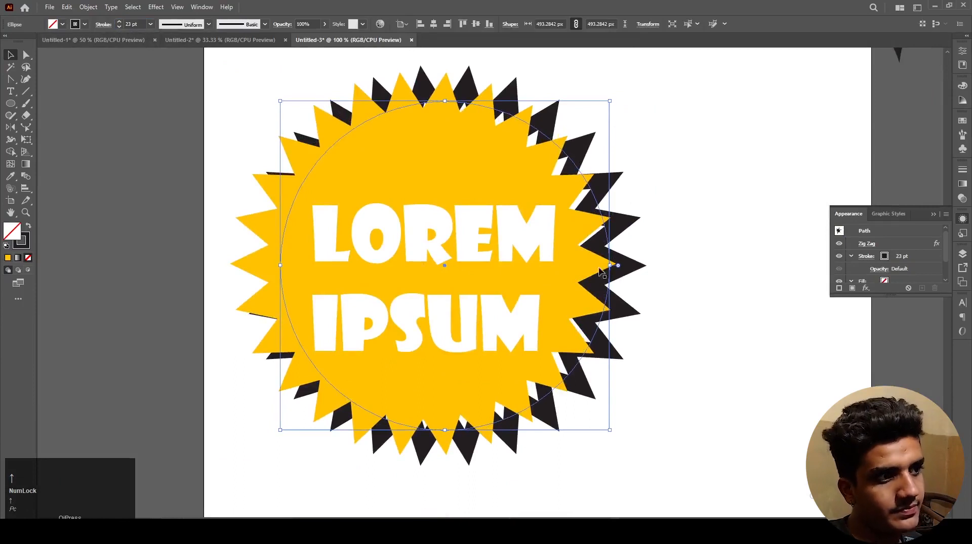
scroll(600, 272, down, 3)
click(625, 346)
Step: Examine the finished badge, its thick black shadow and white text at different magnifications
drag(496, 228, 554, 239)
click(592, 327)
scroll(586, 288, up, 1)
drag(622, 350, 564, 222)
drag(585, 214, 545, 210)
drag(376, 131, 664, 347)
click(616, 358)
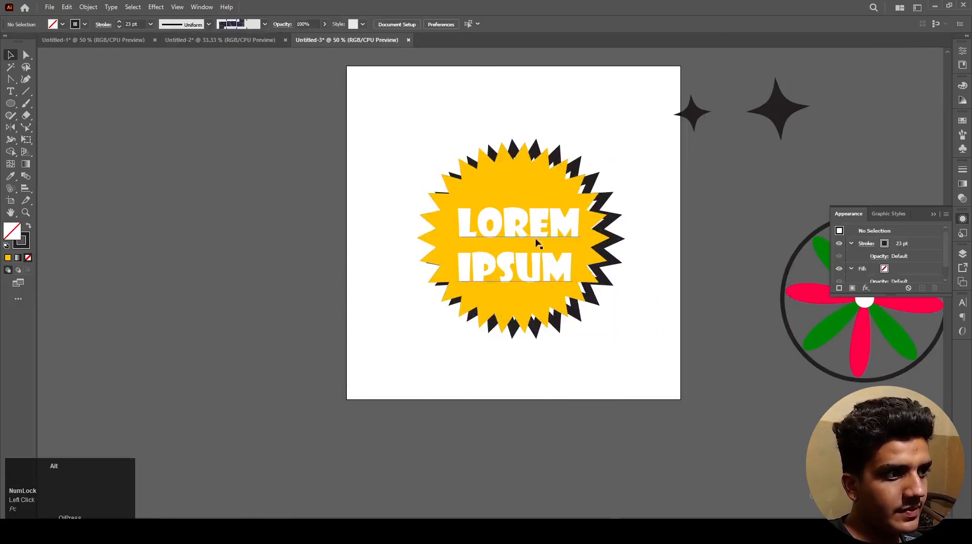
scroll(529, 236, up, 2)
click(301, 184)
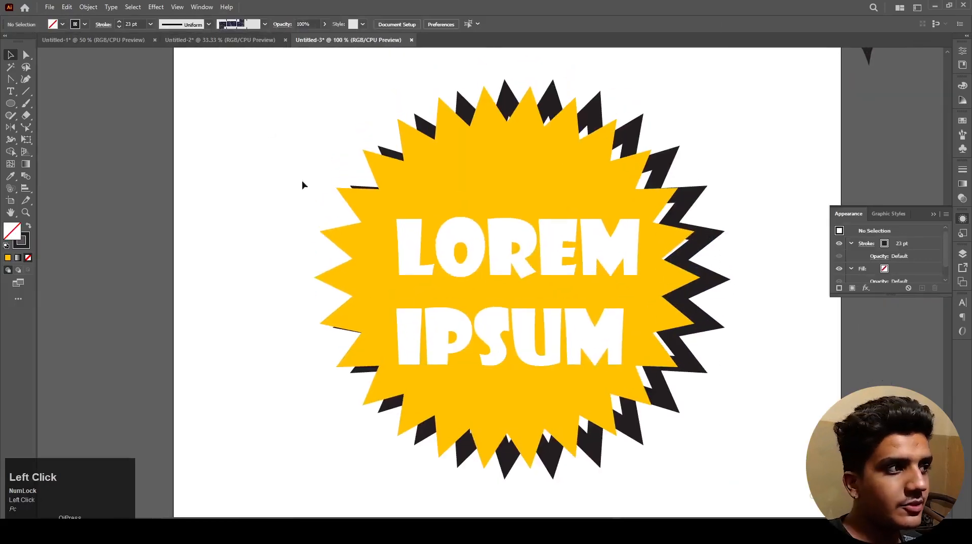
Step: With the badge shapes selected, review the list of available Distort & Transform effects
drag(287, 79, 572, 152)
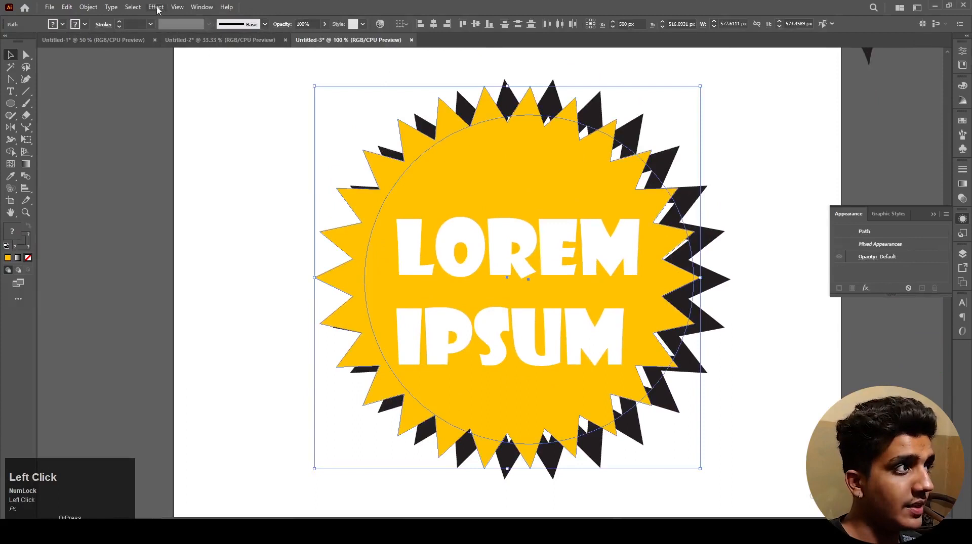
click(156, 7)
mouse_move(185, 98)
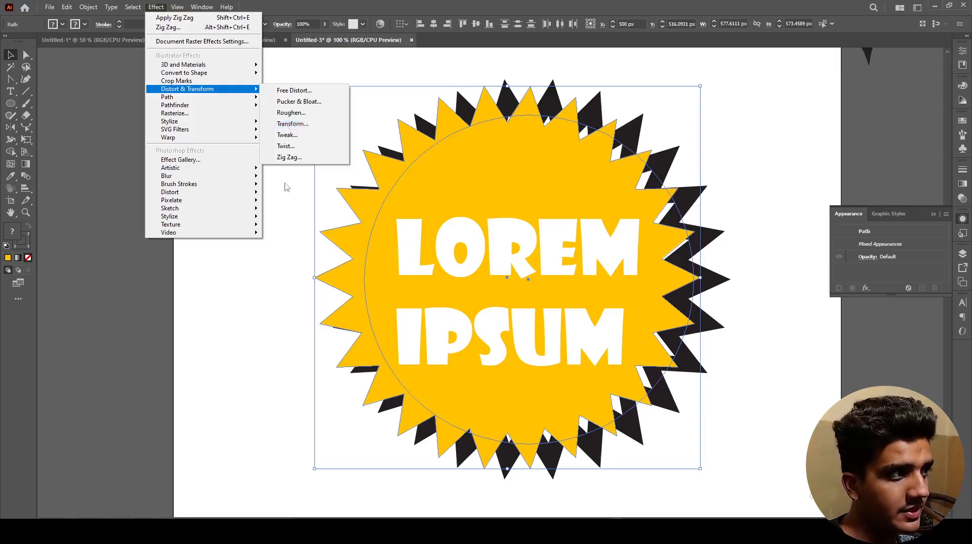
click(305, 200)
click(304, 201)
Step: Move the complete badge with its outline and text off the artboard to leave the canvas empty
scroll(304, 199, down, 2)
drag(269, 172, 494, 321)
drag(409, 258, 923, 155)
click(383, 260)
drag(283, 220, 451, 241)
scroll(451, 241, up, 1)
drag(555, 266, 472, 259)
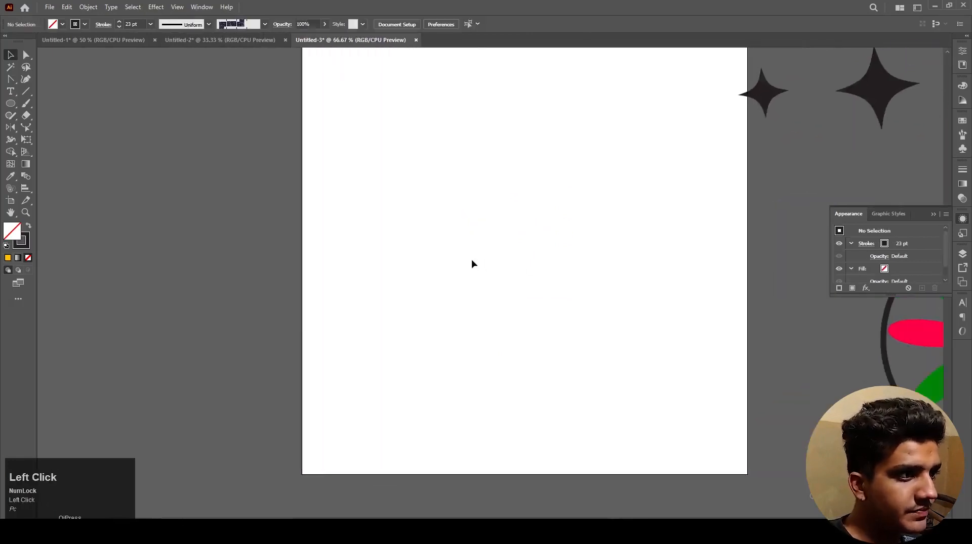
Step: Draw a tall ellipse about 72 by 176 px on the artboard, with a black fill and no stroke
key(l)
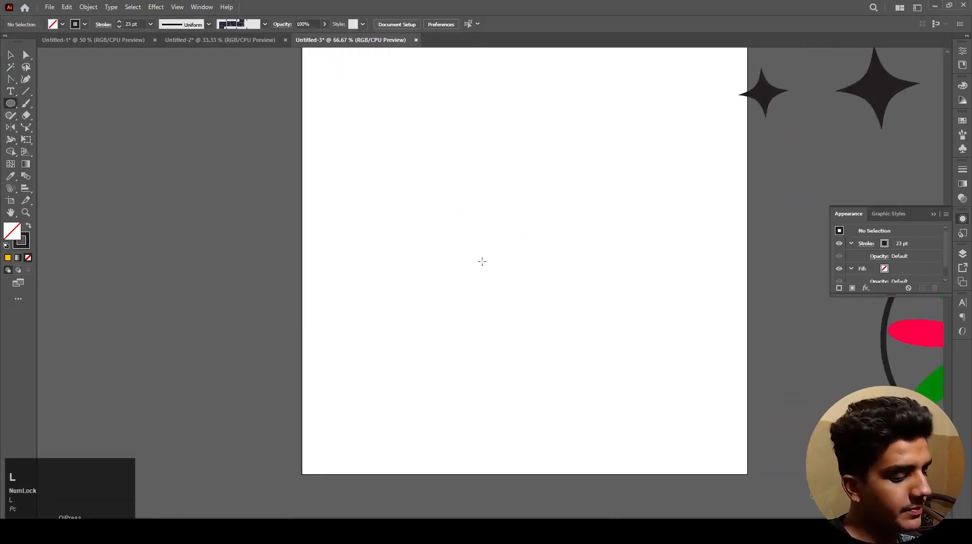
drag(462, 232, 490, 304)
key(v)
scroll(482, 311, up, 2)
mouse_move(523, 351)
mouse_down()
mouse_move(424, 219)
mouse_move(403, 279)
mouse_up()
key(shift+x)
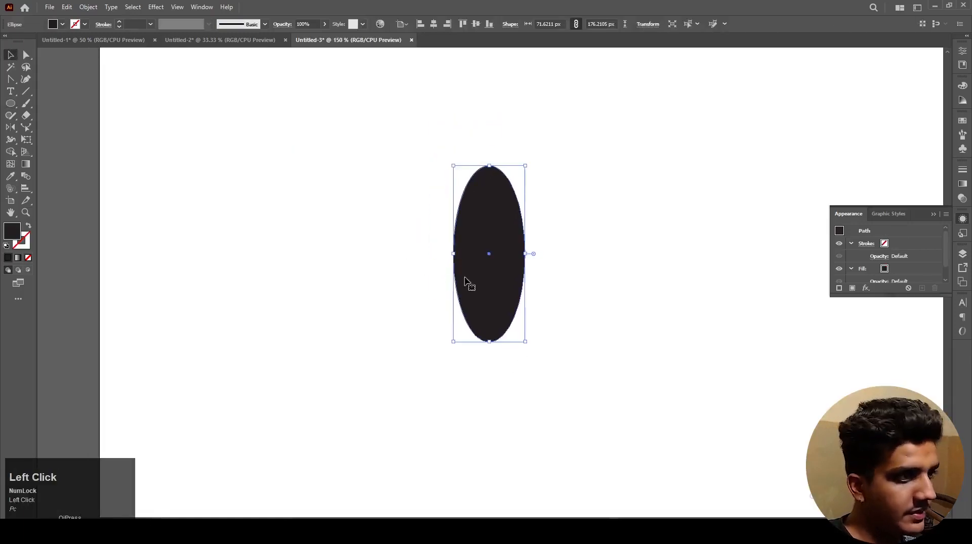
Step: Convert the ellipse's top and bottom anchors to sharp corners with the Anchor Point tool, forming a leaf
click(10, 81)
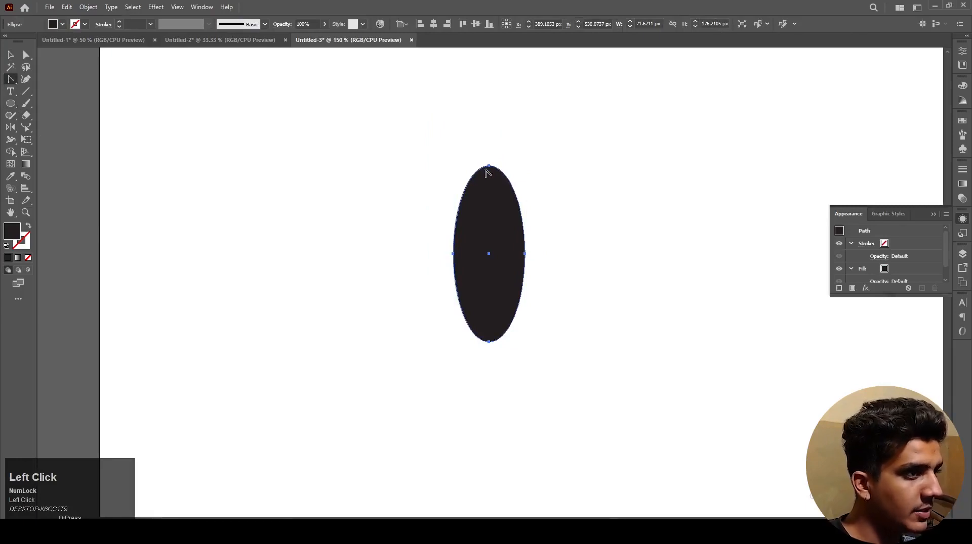
right_click(10, 80)
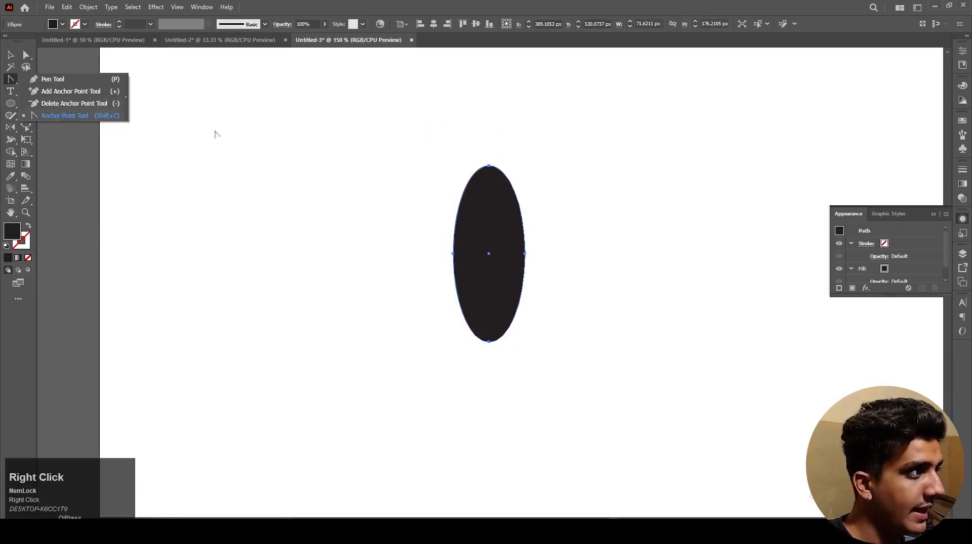
click(489, 166)
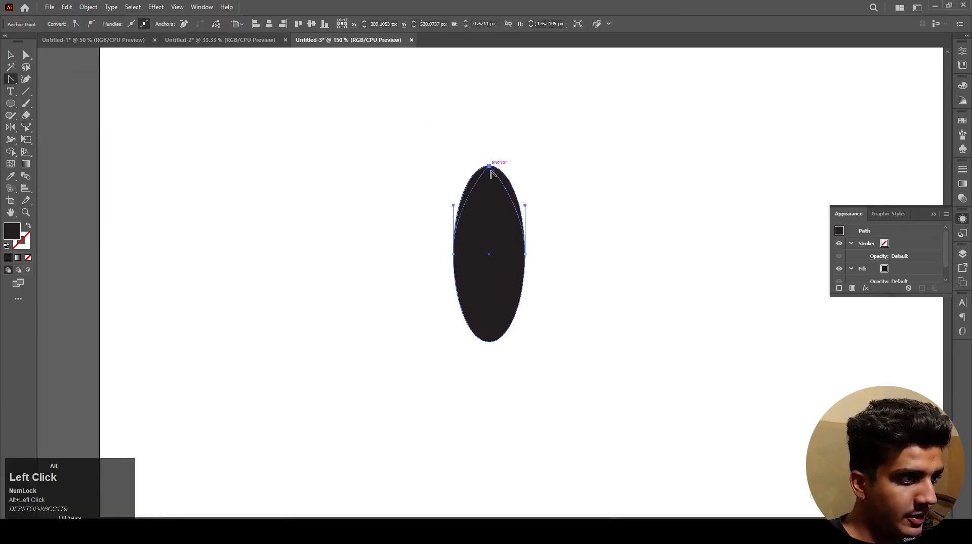
alt+click(489, 166)
alt+click(489, 342)
key(v)
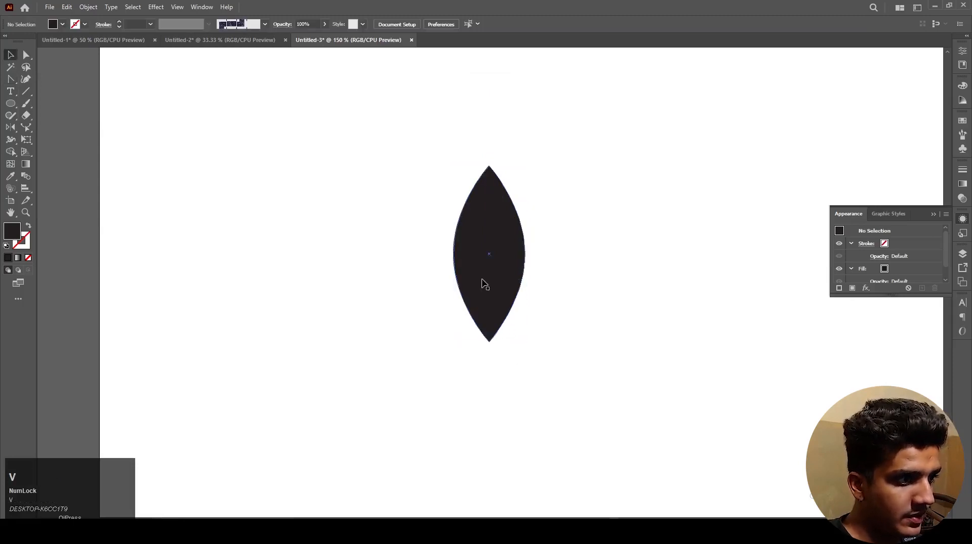
Step: Rotate the leaf 45° counterclockwise so its upper tip points up and to the left
scroll(484, 282, down, 1)
click(484, 284)
drag(515, 207, 461, 216)
click(486, 223)
click(501, 264)
Step: Add a mirrored copy of the leaf beside the original, with their lower tips meeting in a V
drag(478, 266, 552, 302)
key(o)
key(Return)
key(v)
click(545, 355)
Step: Move the leaf pair toward the left half of the artboard and group the two leaves
scroll(545, 355, down, 1)
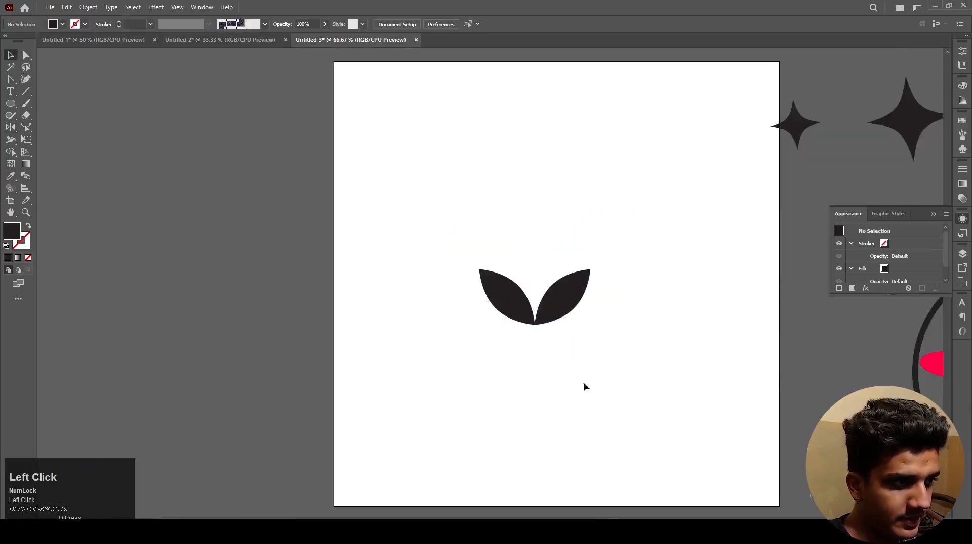
drag(584, 387, 475, 298)
drag(540, 311, 470, 312)
click(545, 370)
drag(552, 373, 382, 239)
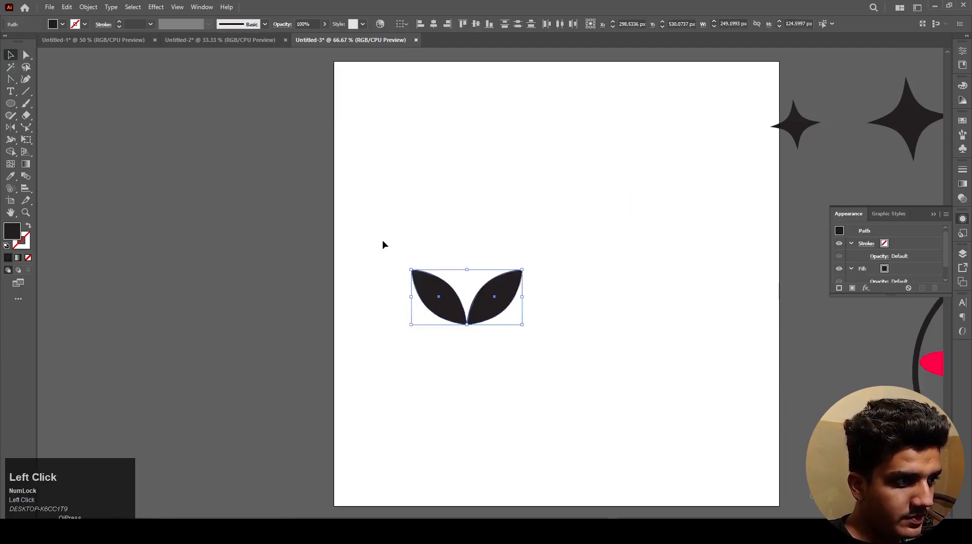
key(ctrl+g)
Step: Start a Distort & Transform Transform effect on the grouped leaf pair and set the number of copies to 30
click(158, 7)
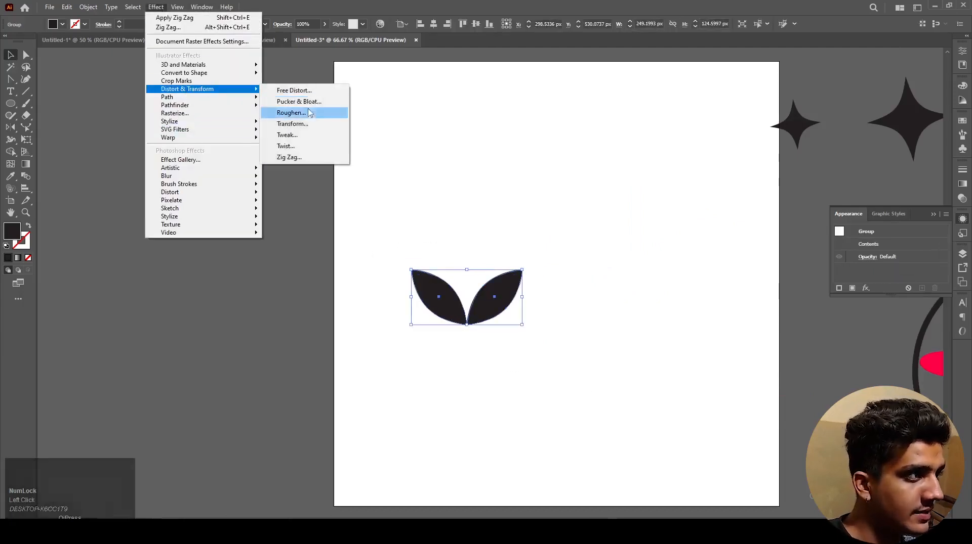
click(306, 125)
drag(493, 118, 756, 117)
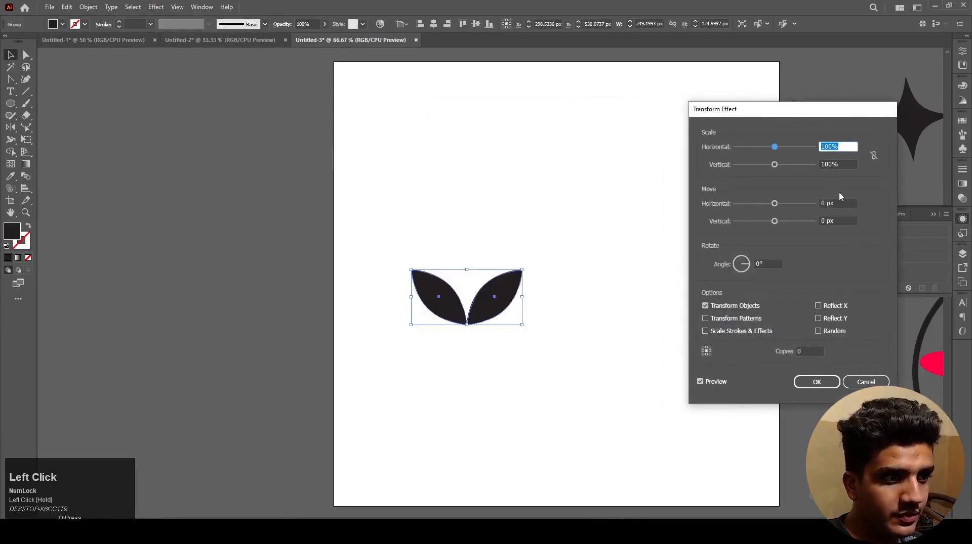
click(808, 351)
scroll(807, 351, up, 5)
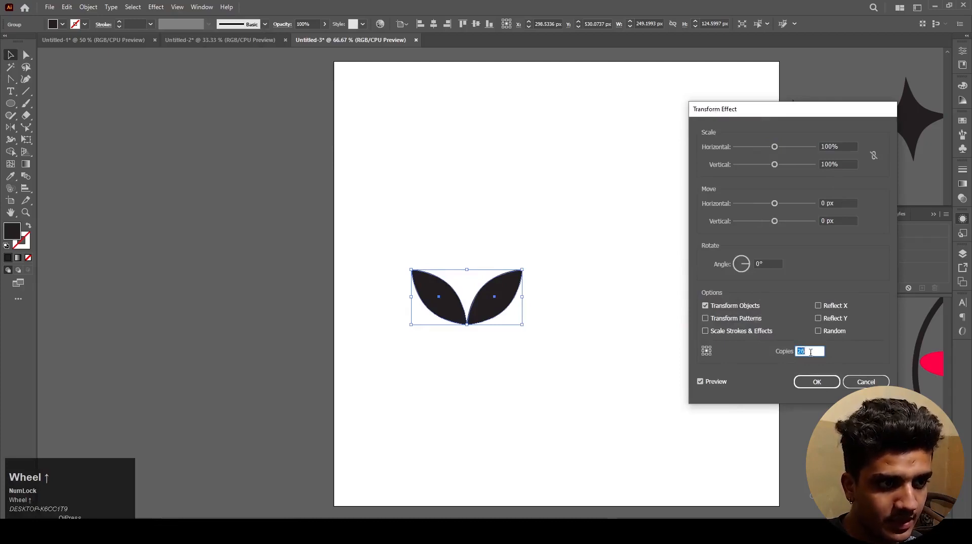
Step: Set the Transform effect's move offsets to 15 px horizontal and -20 px vertical
click(835, 202)
scroll(836, 203, up, 13)
scroll(836, 202, up, 2)
click(840, 220)
scroll(841, 221, down, 16)
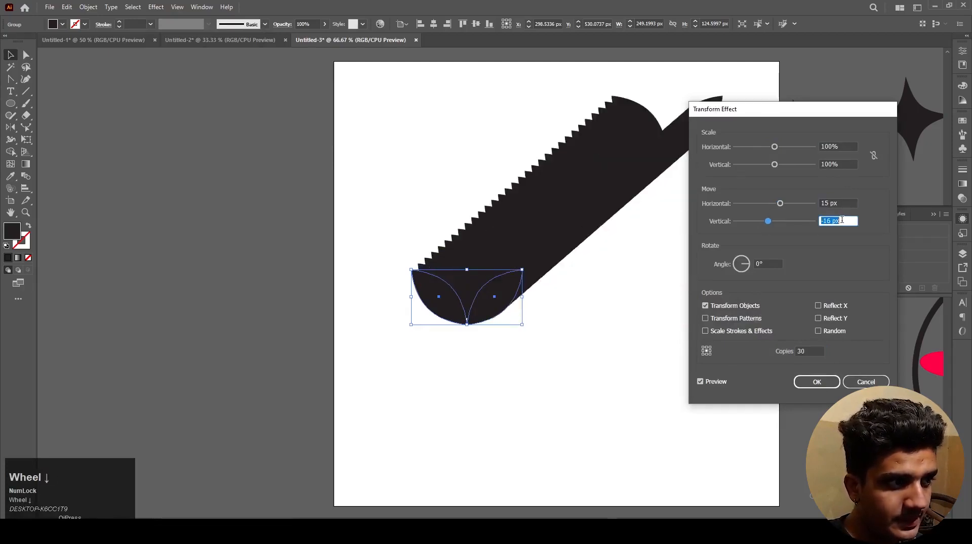
scroll(841, 220, down, 4)
Step: Set the Transform effect's rotation angle to -13° so the leaf copies curl into a ring
click(764, 260)
scroll(765, 260, down, 12)
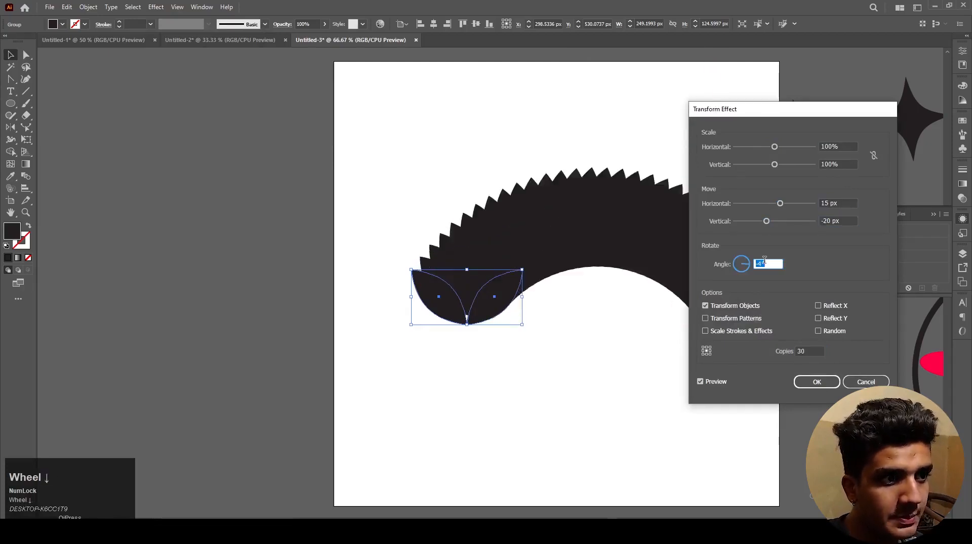
scroll(764, 260, down, 3)
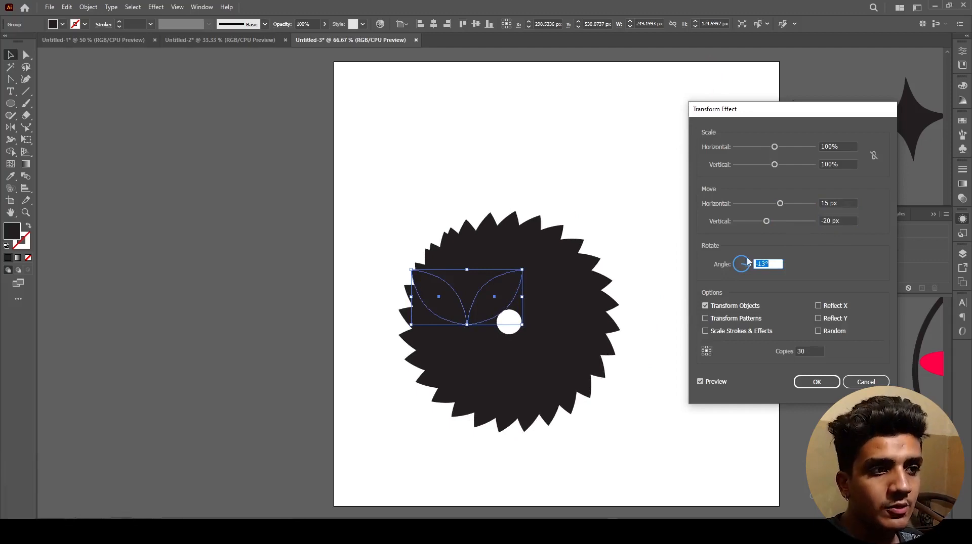
Step: Widen the leaf ring by setting the vertical move to -59 px and the horizontal move to 0 px
click(848, 221)
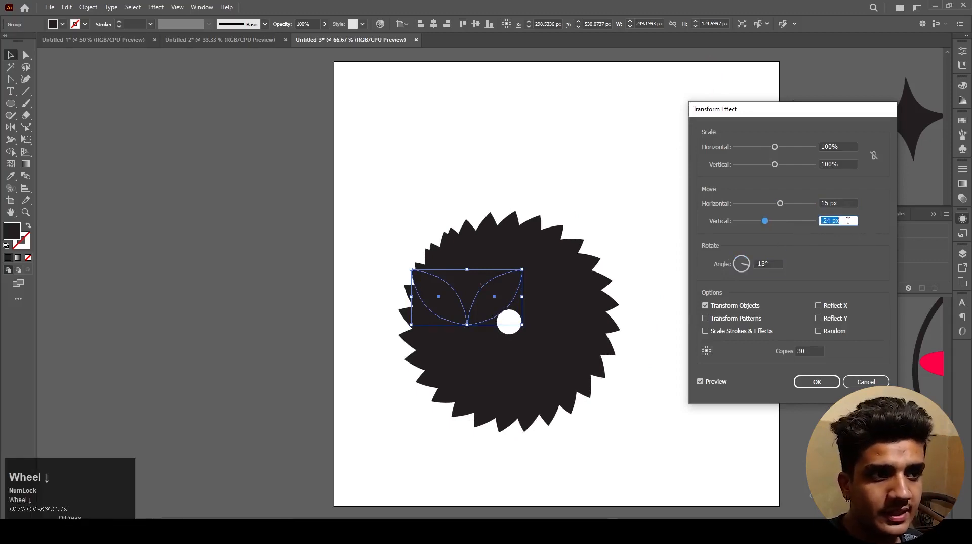
scroll(848, 222, down, 20)
scroll(848, 221, down, 15)
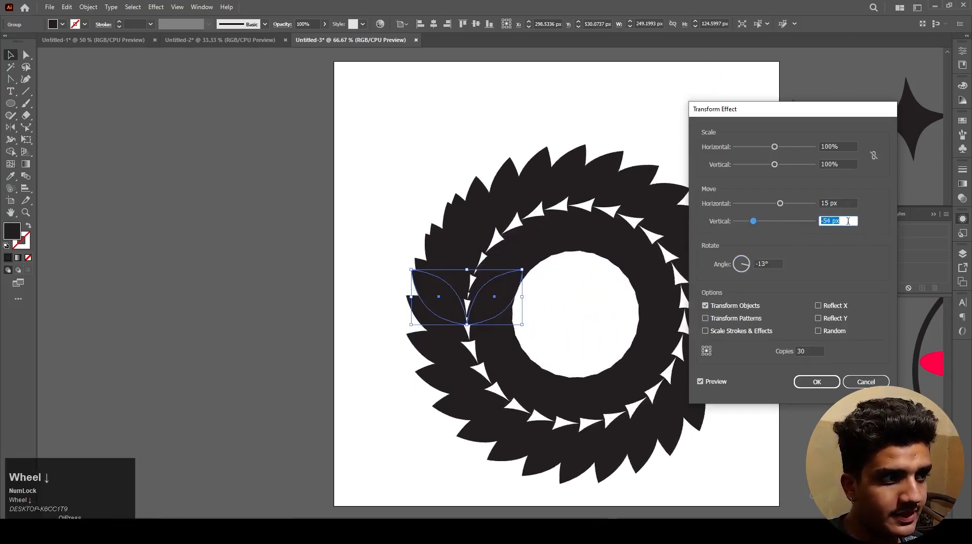
click(845, 203)
scroll(844, 203, down, 5)
scroll(844, 203, down, 10)
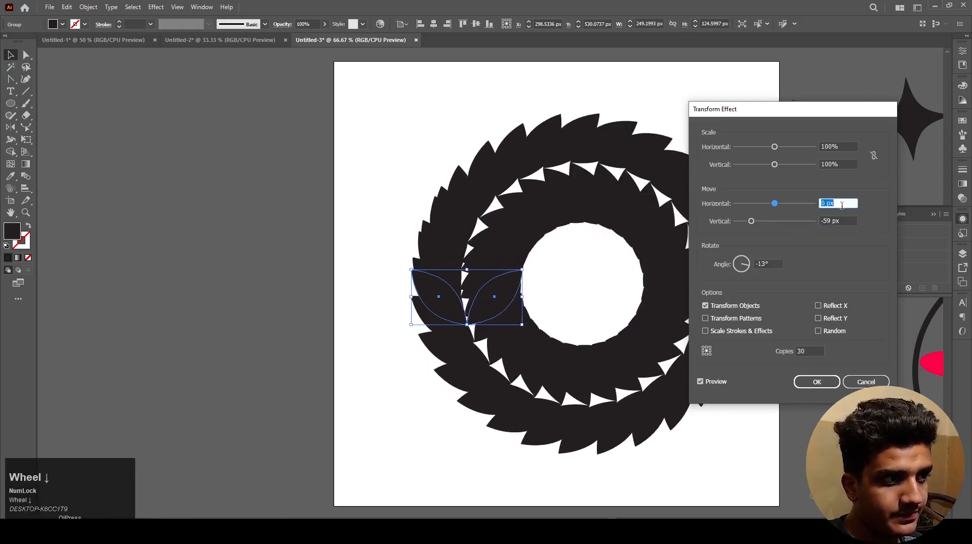
Step: Try smaller rotation angles for the leaf copies, ending with an angle of -12°
click(771, 263)
scroll(771, 262, up, 7)
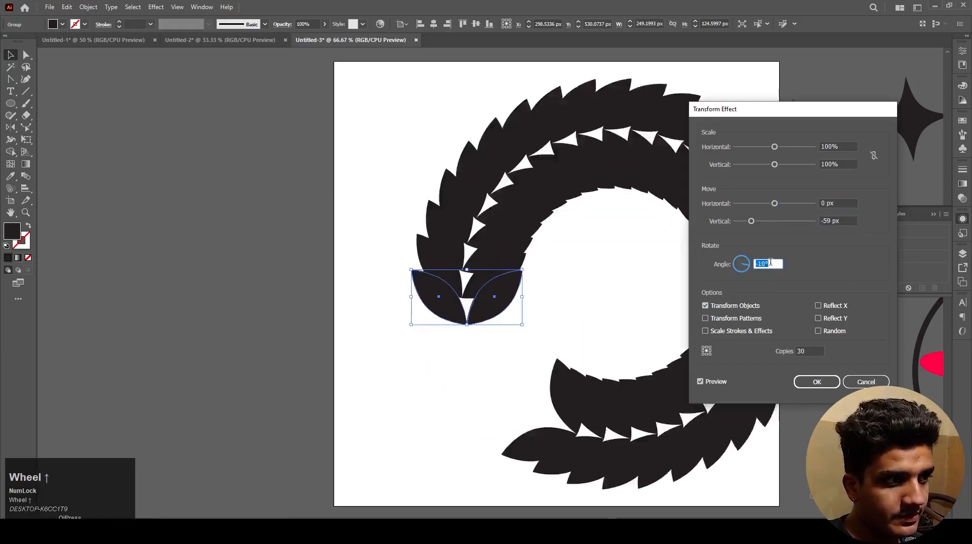
scroll(770, 262, up, 3)
scroll(770, 262, down, 7)
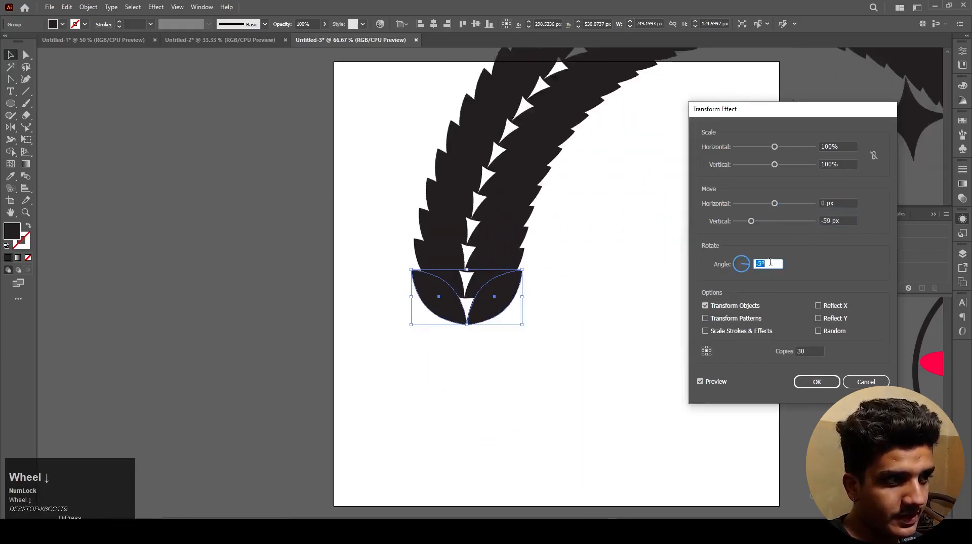
scroll(770, 262, down, 2)
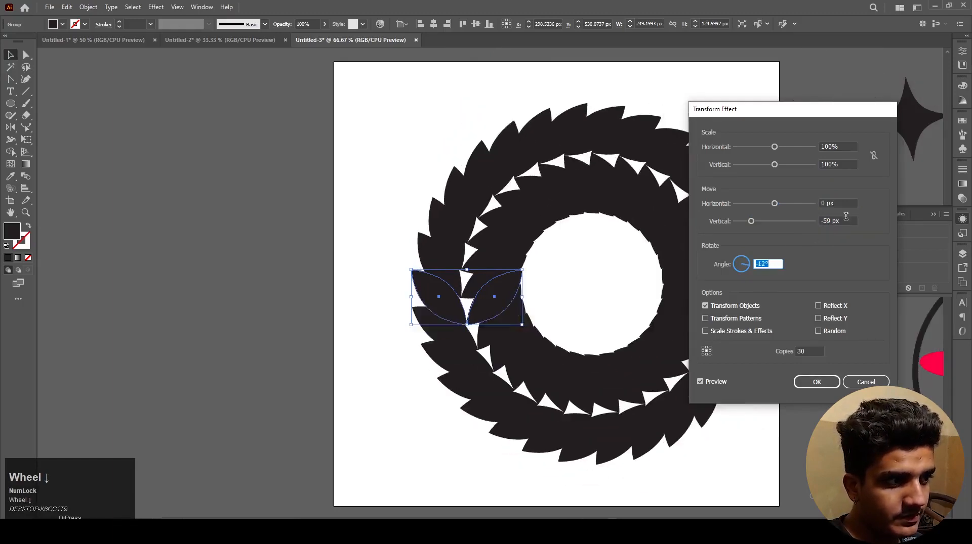
Step: Space out the leaf copies with a 12 px horizontal move and a -113 px vertical move
click(841, 204)
scroll(842, 203, up, 12)
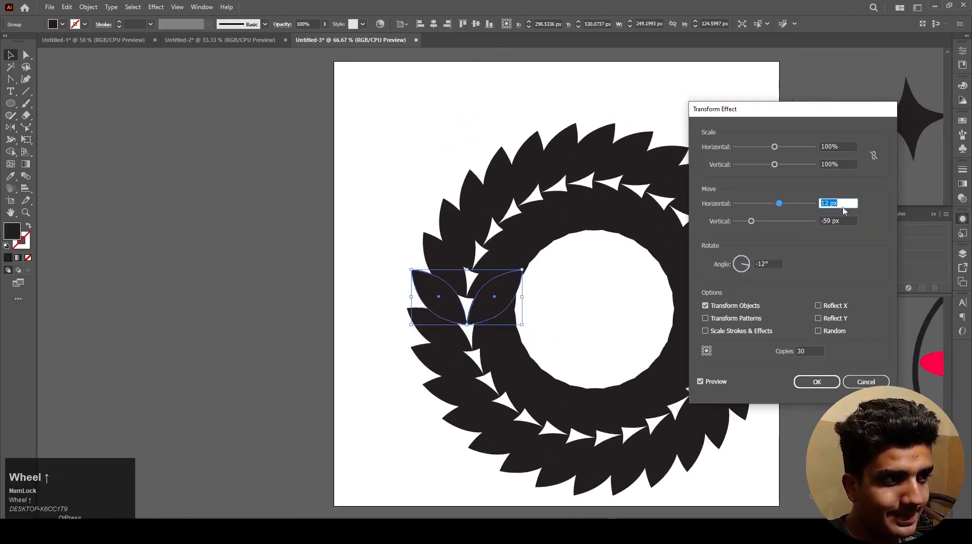
click(839, 221)
scroll(838, 222, down, 11)
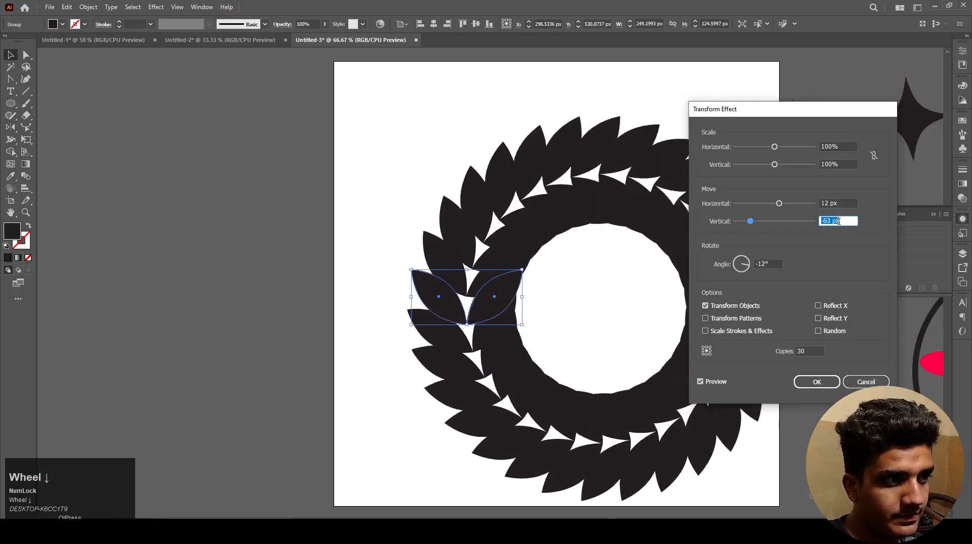
scroll(838, 221, down, 20)
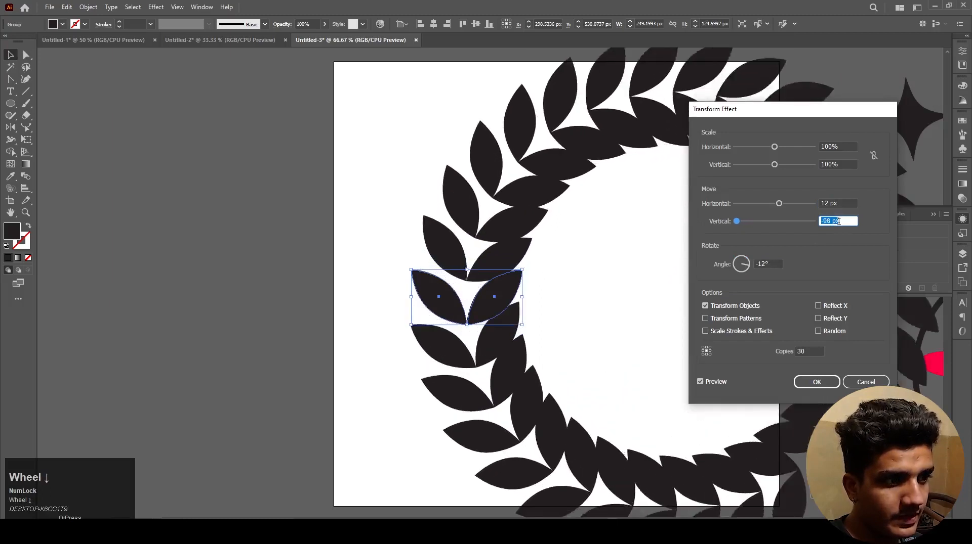
scroll(838, 221, down, 8)
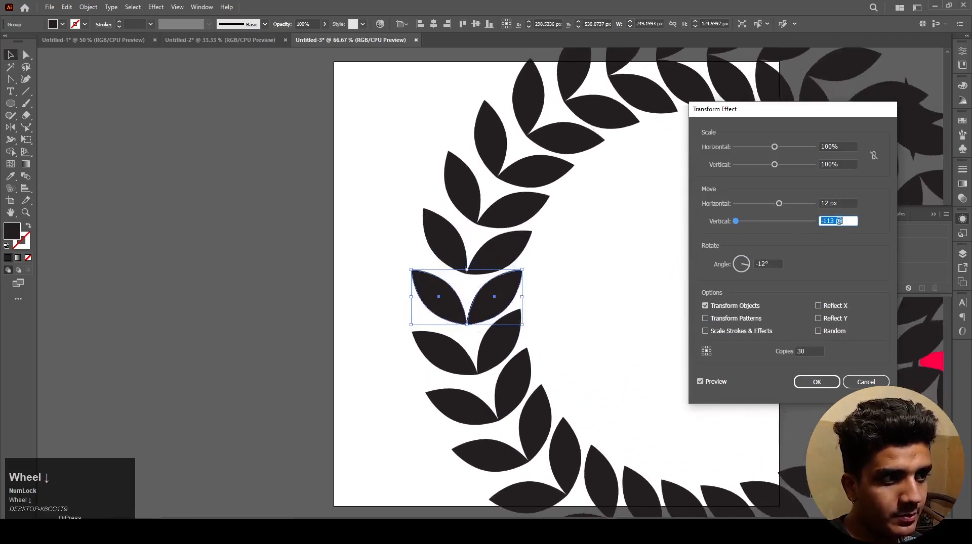
Step: Try a -13° rotation, return the angle to -12°, and set the vertical move to -109 px
click(766, 264)
scroll(766, 264, down, 8)
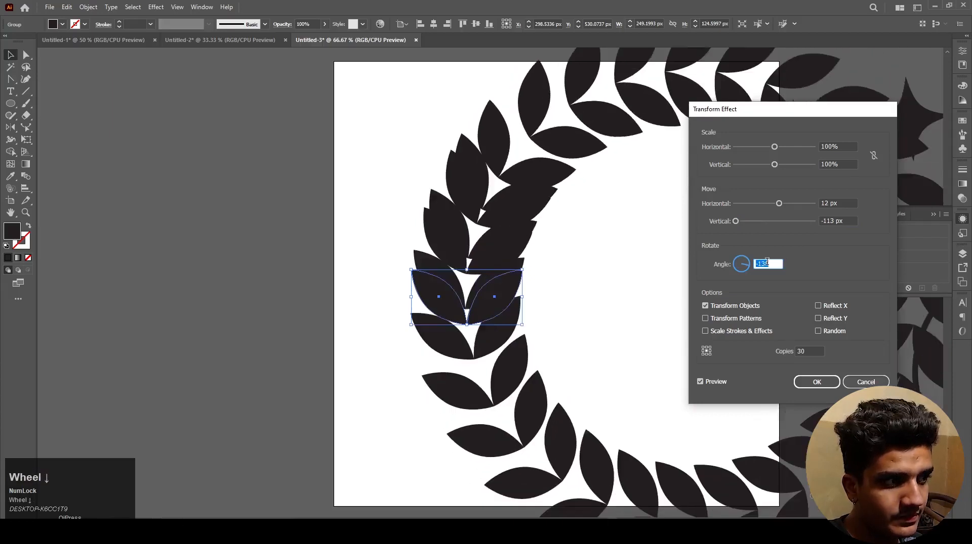
scroll(767, 263, up, 5)
click(845, 222)
scroll(845, 223, up, 4)
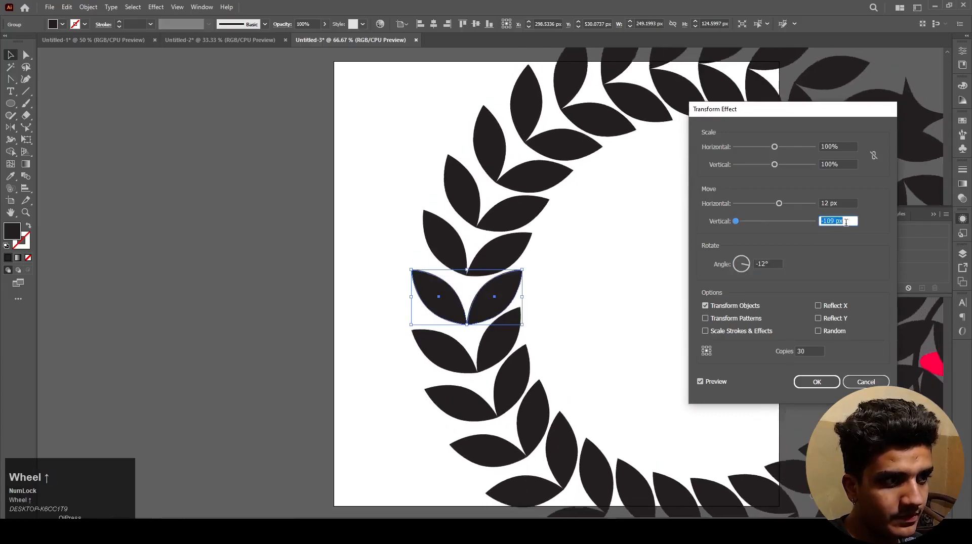
Step: Set the horizontal move of the leaf copies to -4 px
click(842, 204)
scroll(842, 204, up, 12)
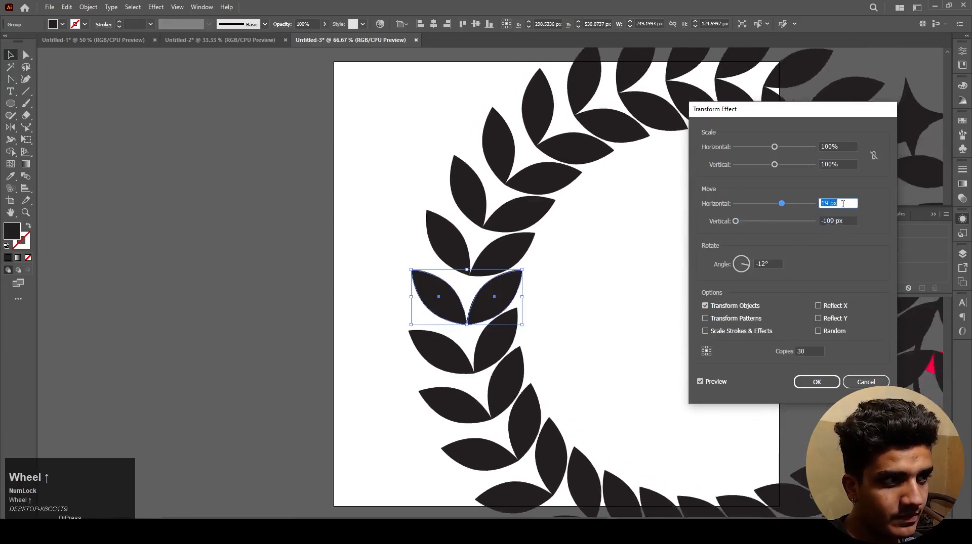
scroll(843, 204, down, 20)
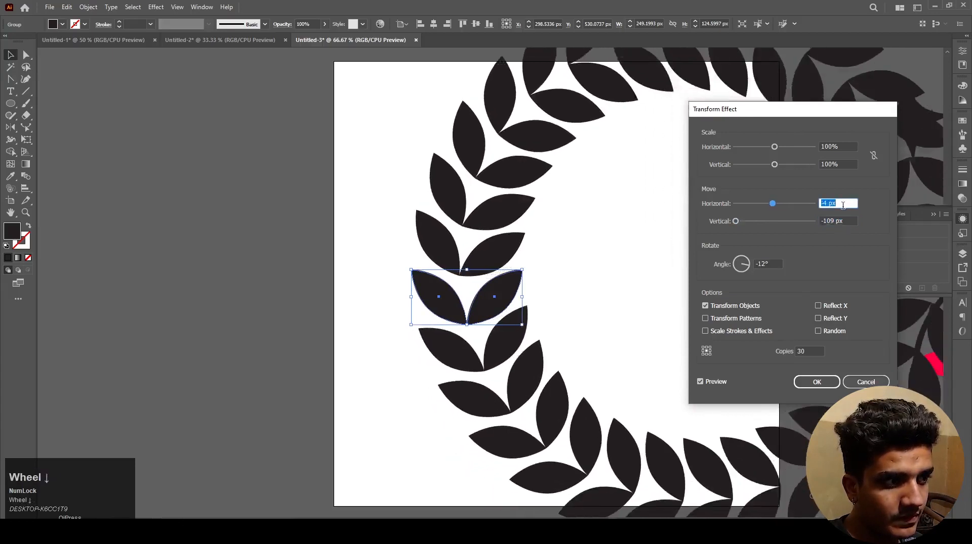
scroll(843, 204, up, 4)
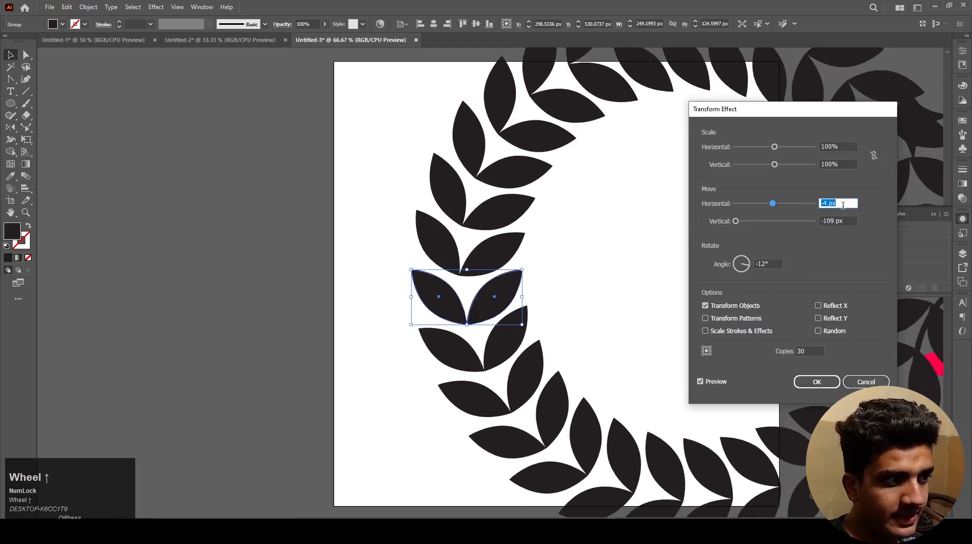
scroll(843, 205, up, 1)
scroll(842, 205, down, 1)
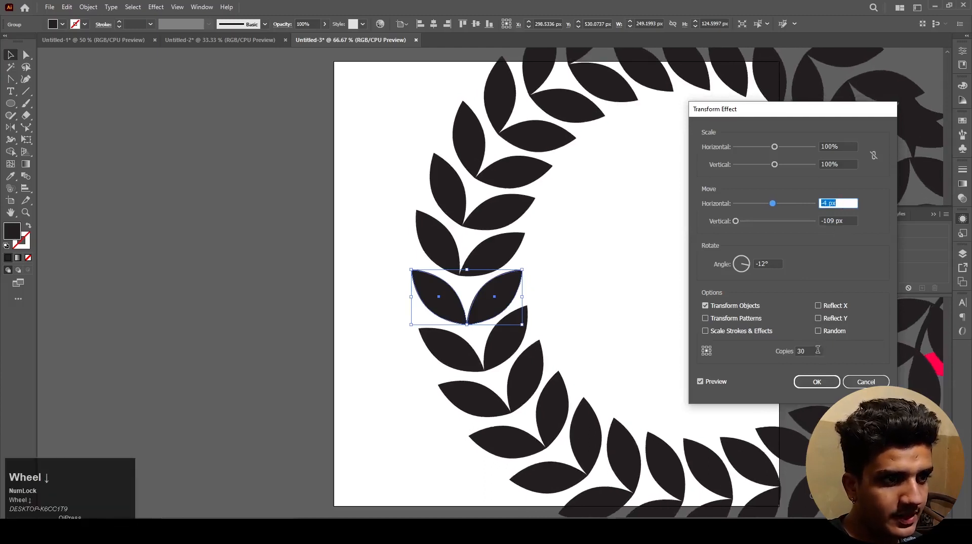
Step: Reduce the number of leaf copies to 21 and set the vertical move to -107 px
scroll(816, 350, down, 10)
scroll(815, 348, up, 1)
click(847, 220)
scroll(847, 220, up, 4)
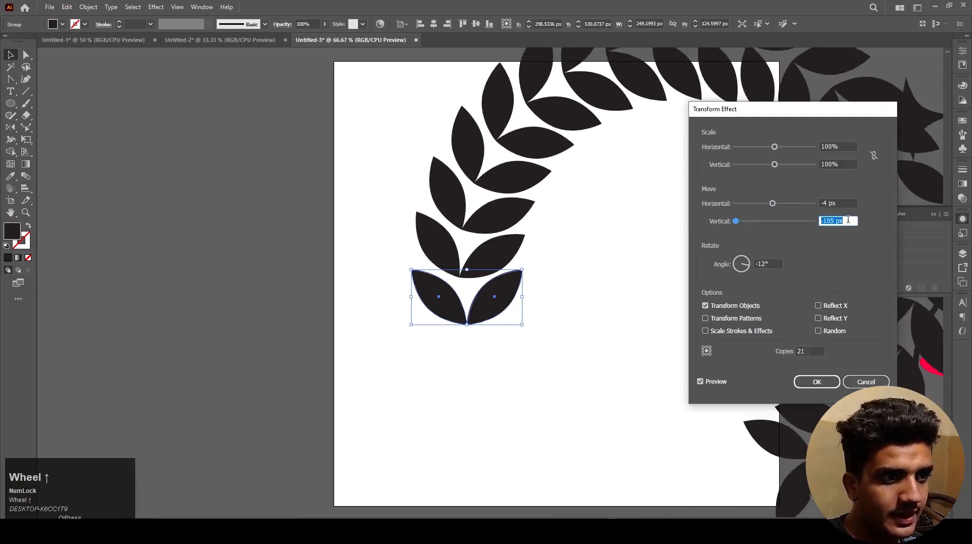
scroll(848, 220, down, 2)
Step: Tighten the leaf wreath by setting the rotation angle to -16°
click(767, 263)
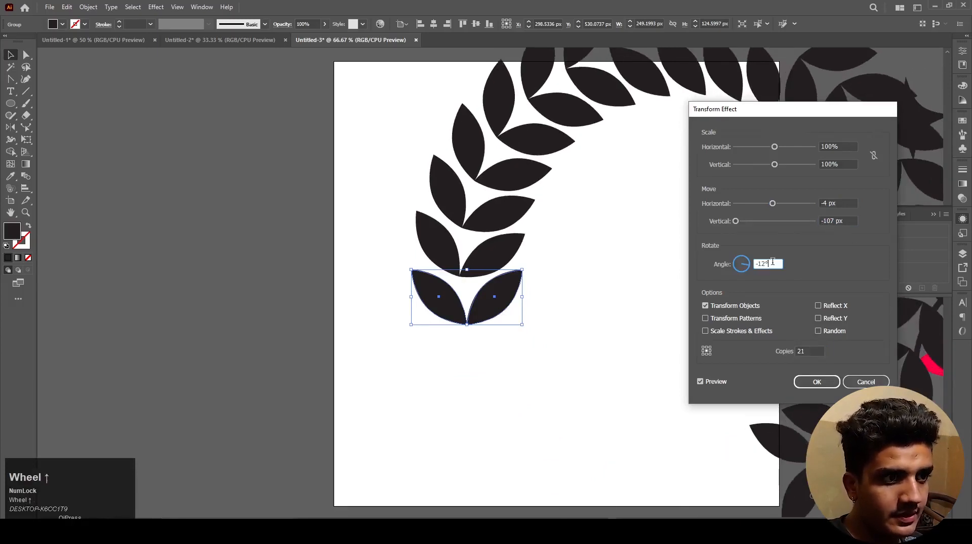
scroll(769, 263, down, 7)
scroll(772, 262, up, 4)
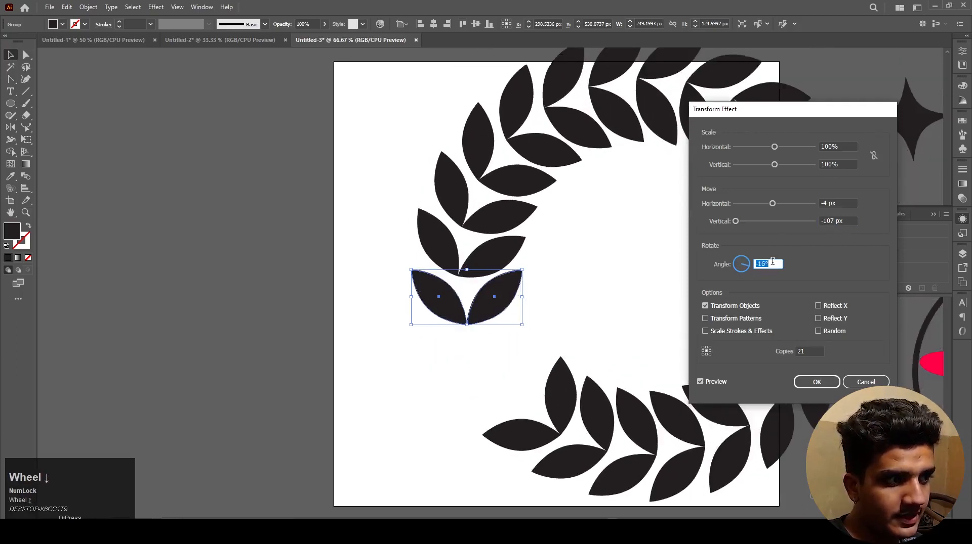
scroll(772, 262, down, 2)
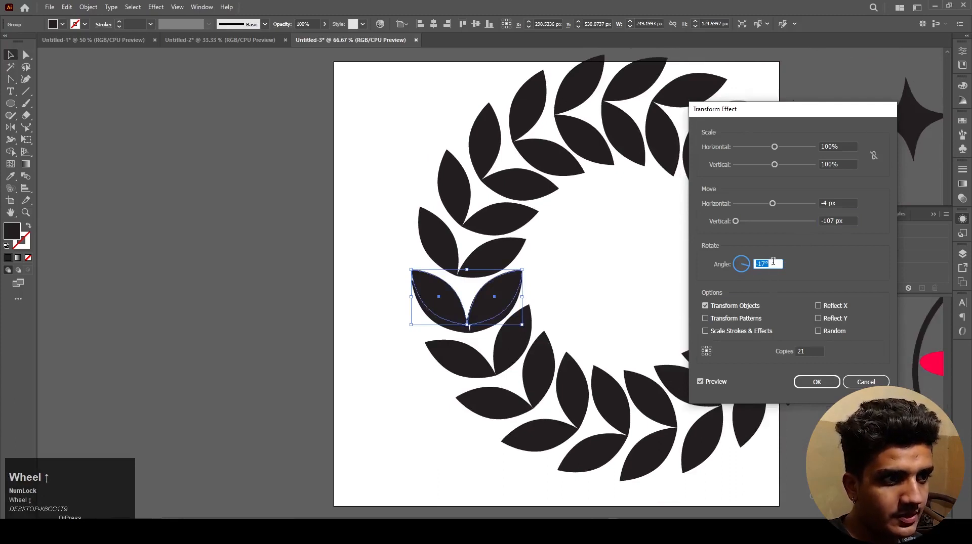
scroll(773, 262, up, 1)
Step: Bring the leaf copies closer together by setting the vertical move to -91 px
click(845, 222)
scroll(845, 221, up, 11)
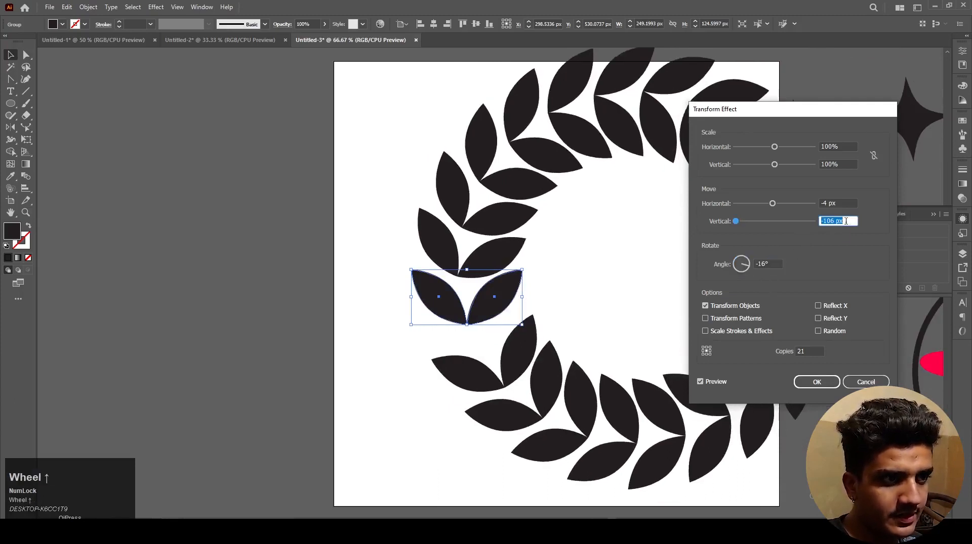
scroll(845, 221, up, 5)
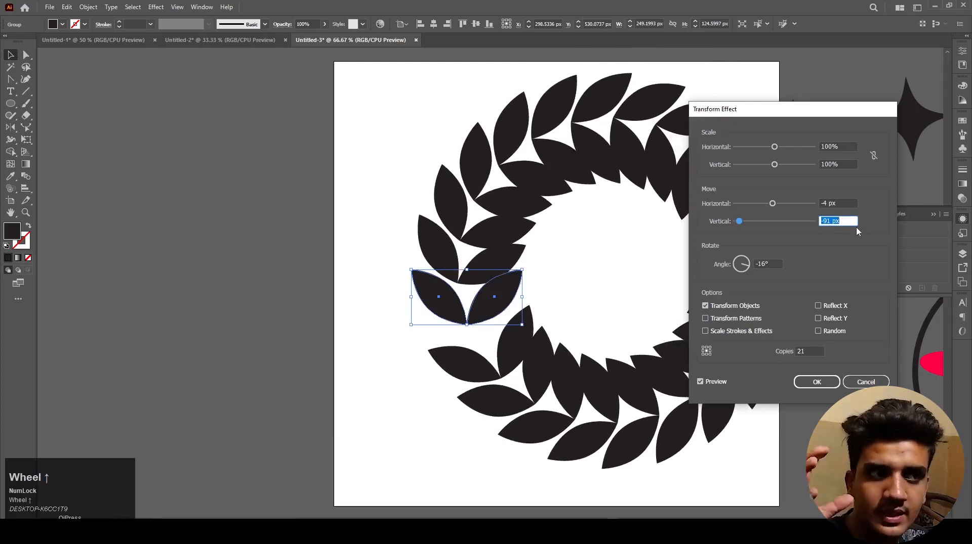
Step: Uncover the whole wreath preview and set the Transform effect's move offsets to -33 px horizontal and -103 px vertical
click(838, 203)
scroll(837, 202, up, 9)
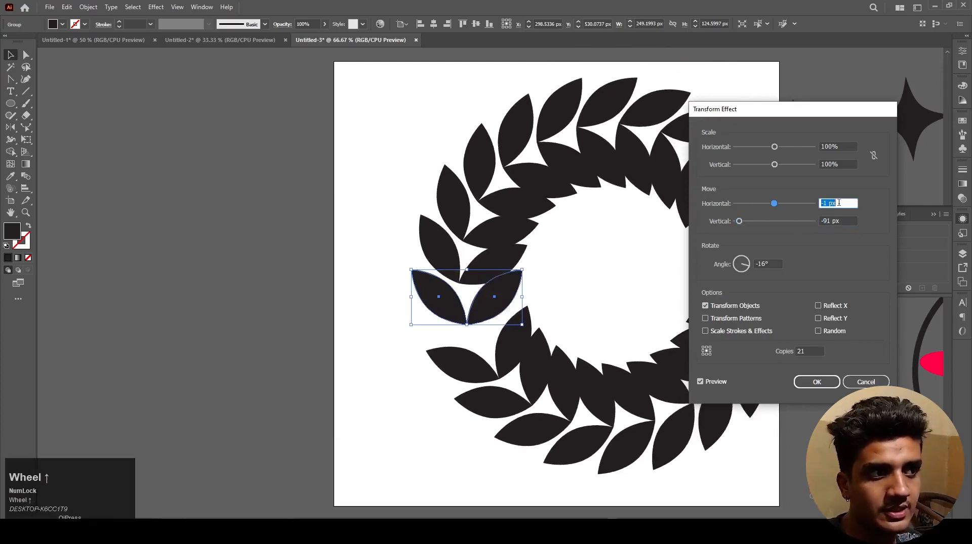
scroll(838, 203, down, 16)
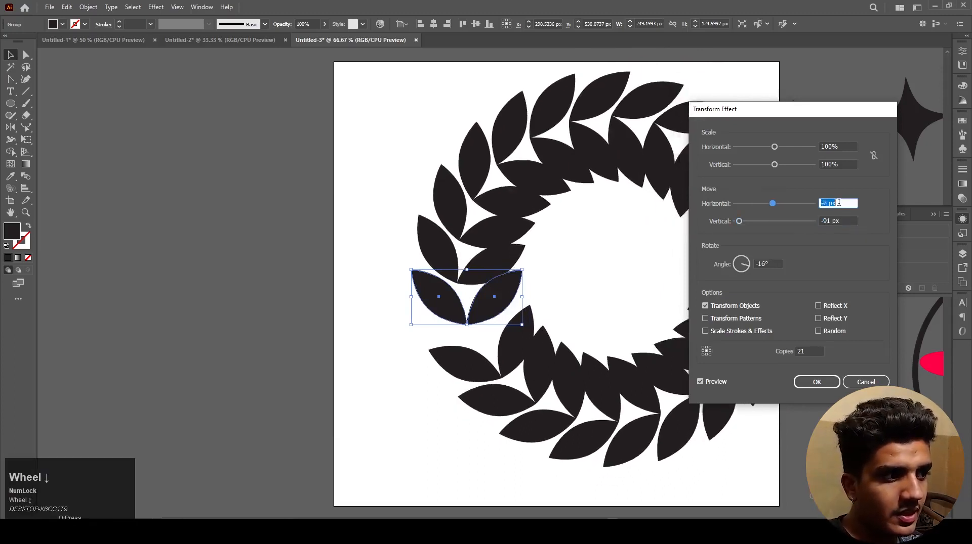
drag(830, 117, 258, 108)
scroll(277, 194, down, 10)
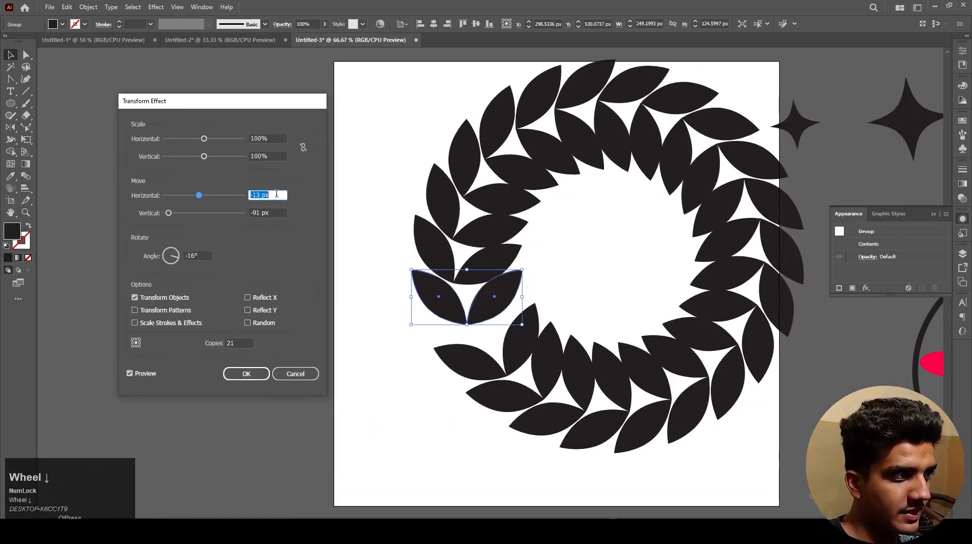
scroll(277, 194, down, 12)
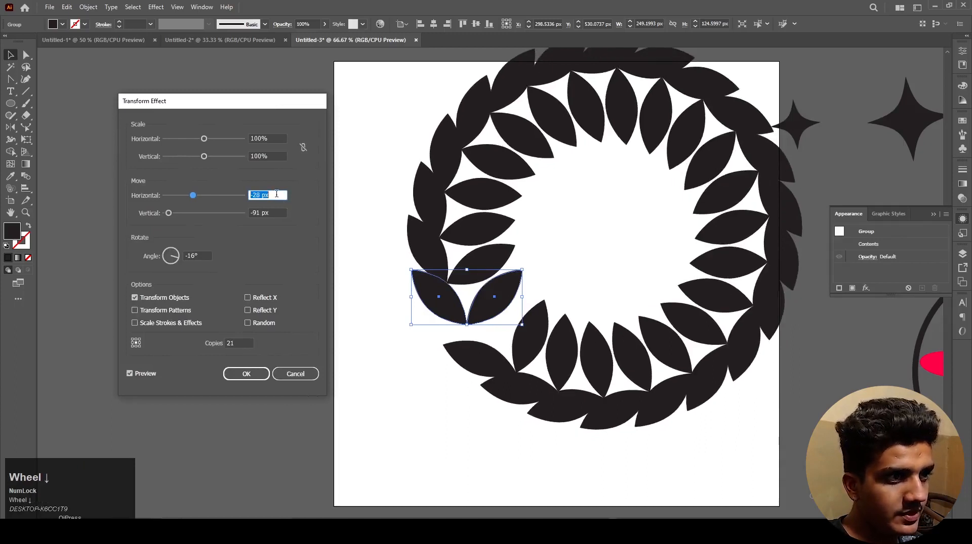
scroll(276, 194, down, 3)
scroll(277, 195, up, 3)
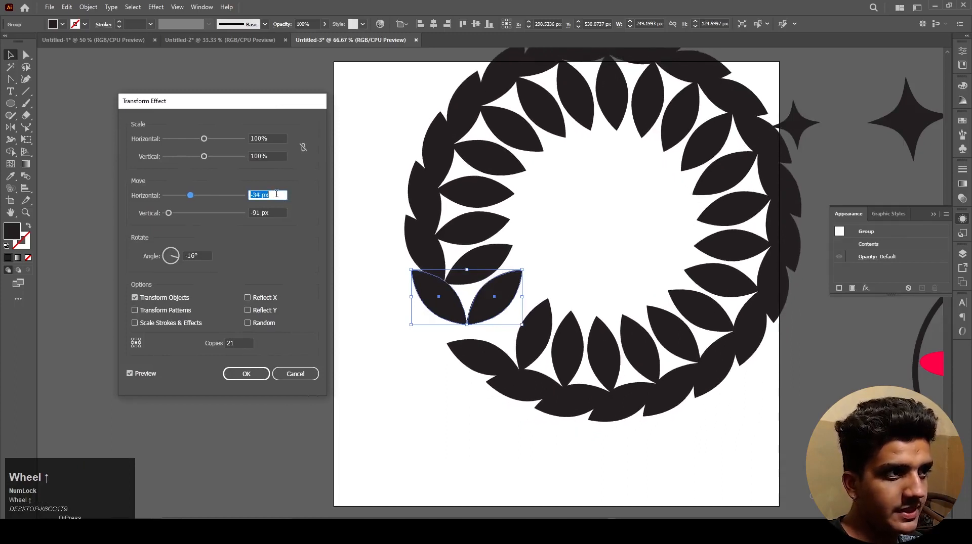
scroll(272, 212, down, 4)
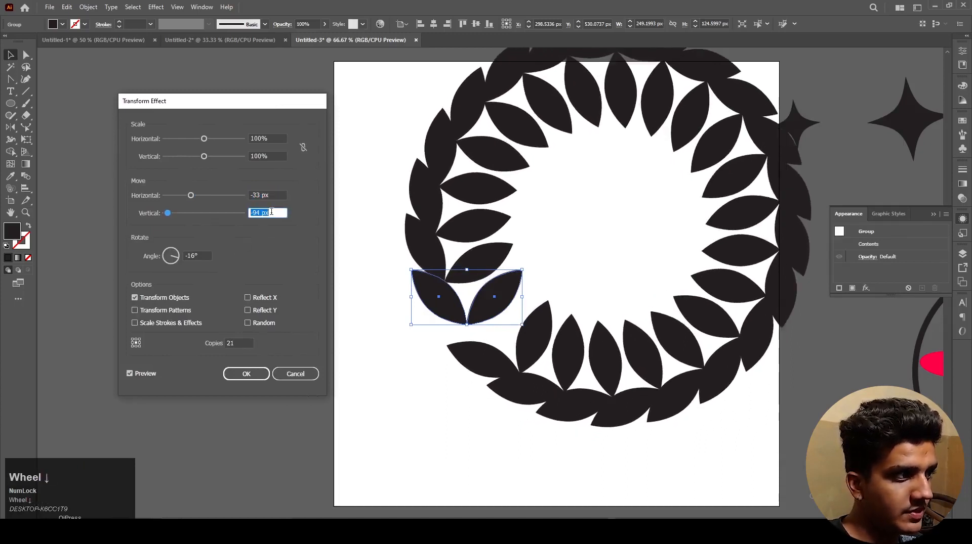
scroll(271, 212, down, 8)
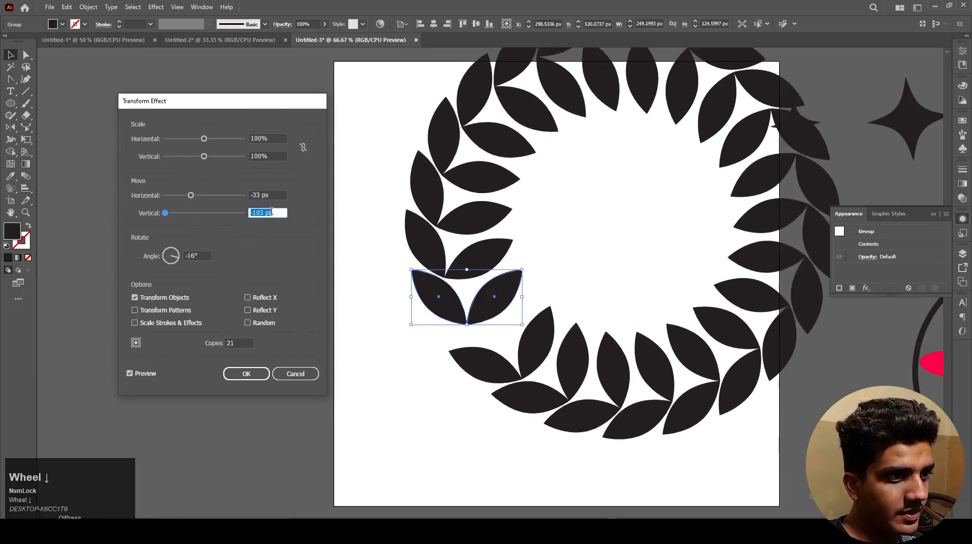
click(197, 256)
scroll(198, 255, down, 1)
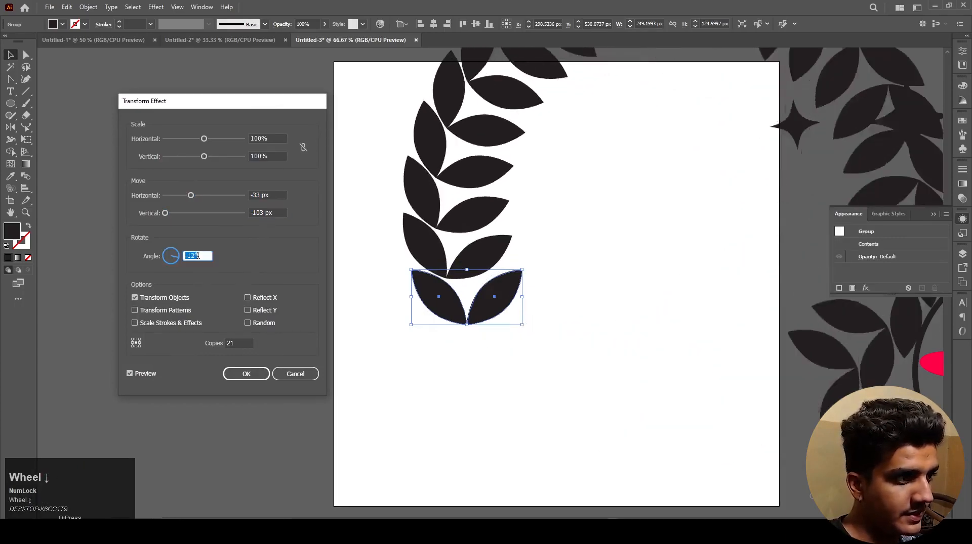
scroll(198, 256, up, 1)
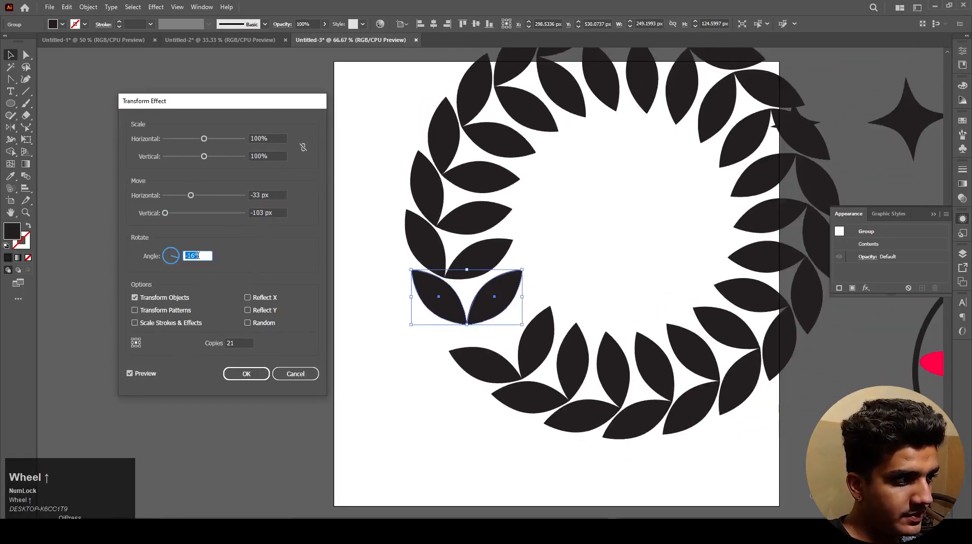
Step: Set the Transform effect's horizontal move to 6 px to shift the leaf copies inward
click(275, 197)
scroll(274, 197, up, 20)
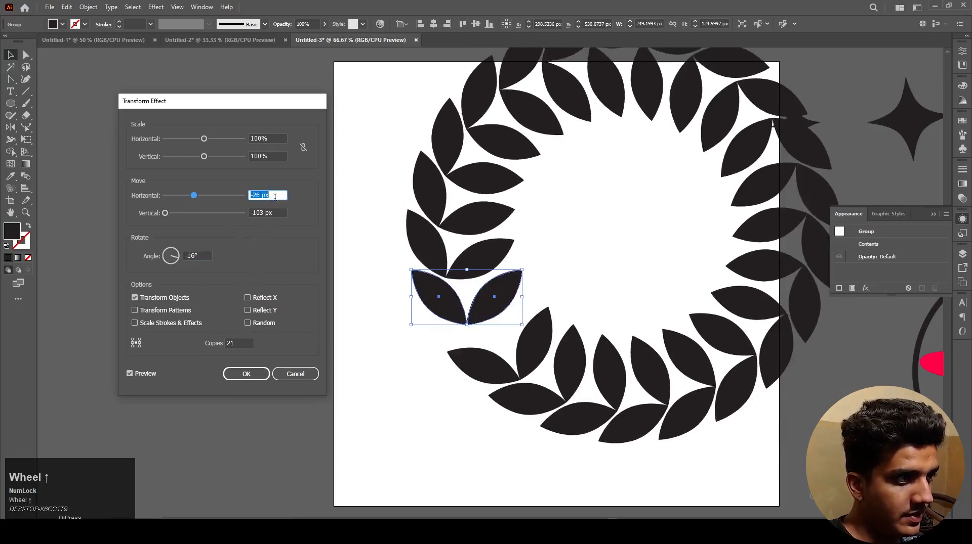
scroll(275, 197, up, 1)
scroll(275, 203, up, 11)
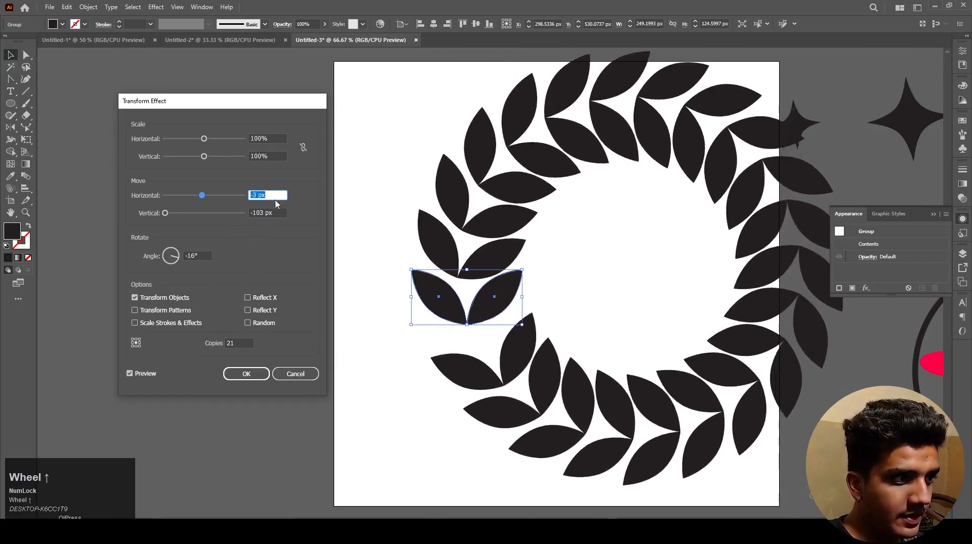
scroll(275, 203, up, 10)
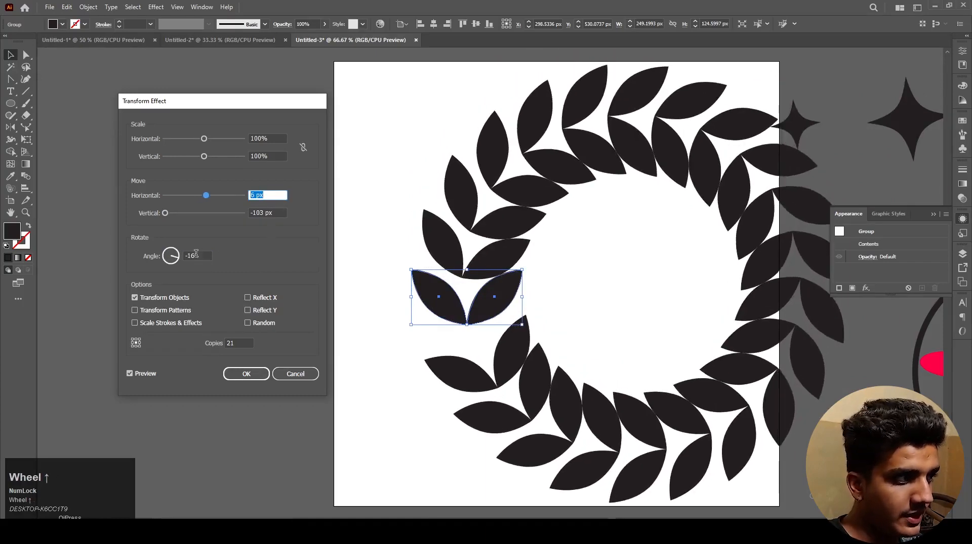
click(196, 254)
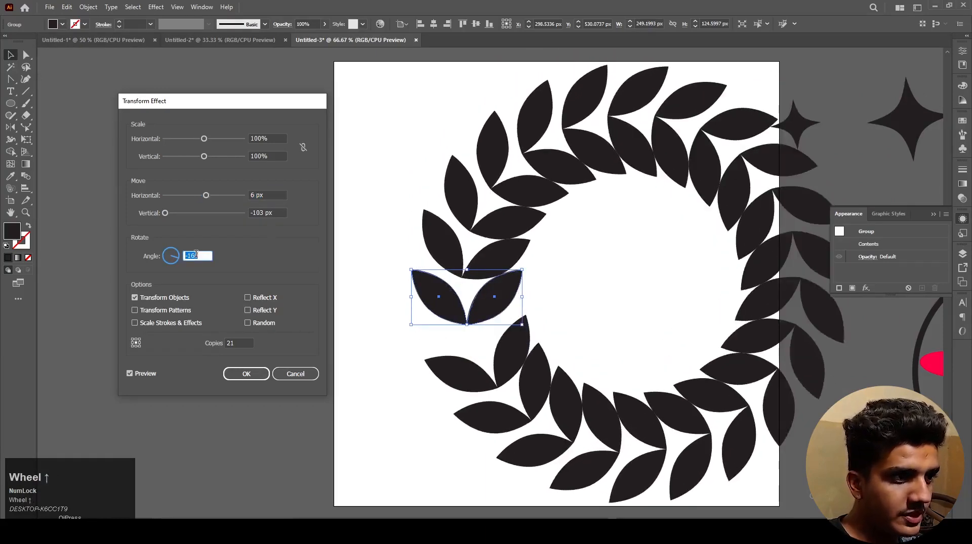
click(233, 343)
scroll(233, 343, up, 2)
scroll(233, 343, down, 2)
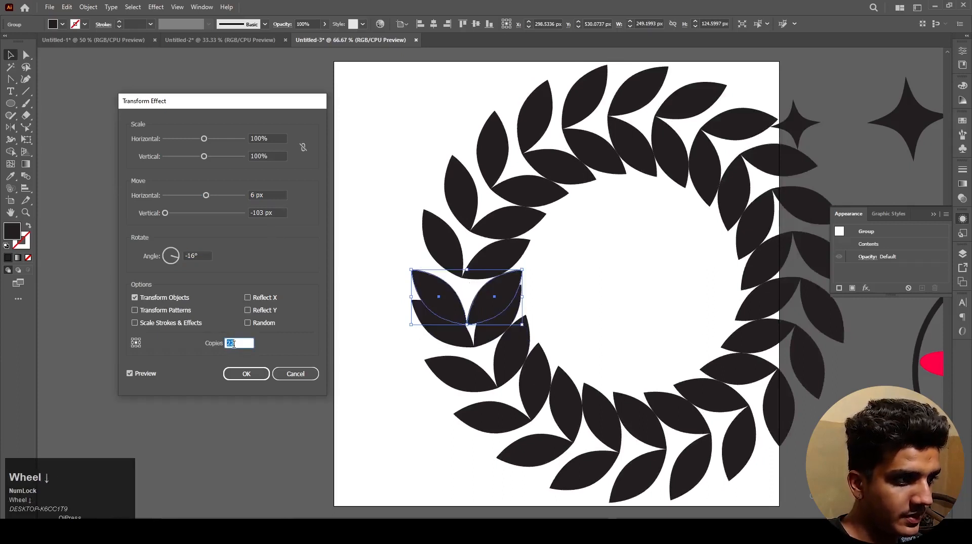
scroll(233, 343, down, 1)
scroll(233, 343, up, 1)
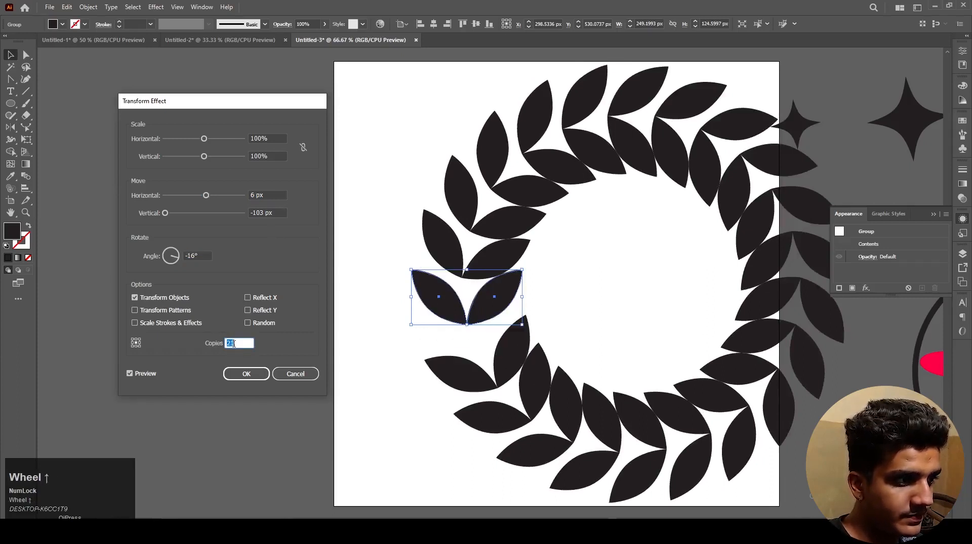
Step: Set the Transform effect's horizontal move to 11 px and apply the effect to the leaf pair
click(276, 195)
scroll(276, 194, up, 5)
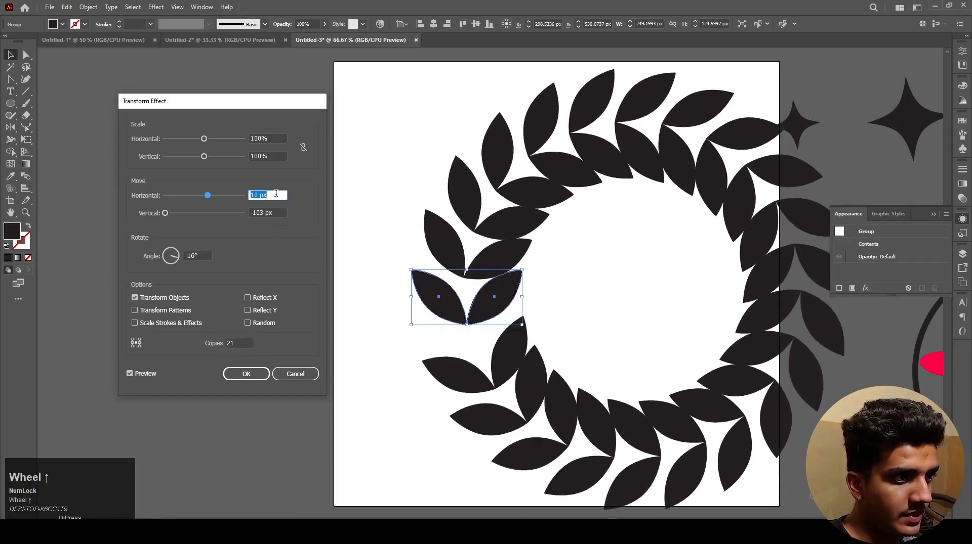
click(247, 374)
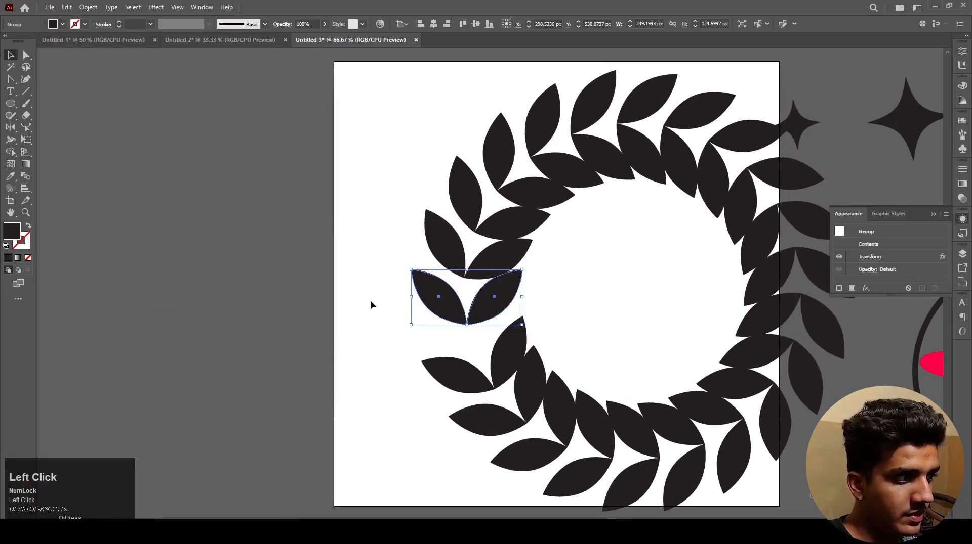
Step: Shift the source leaf pair toward the artboard's left edge and scale it down to about 122 × 61 px
click(370, 303)
scroll(365, 294, down, 2)
click(398, 296)
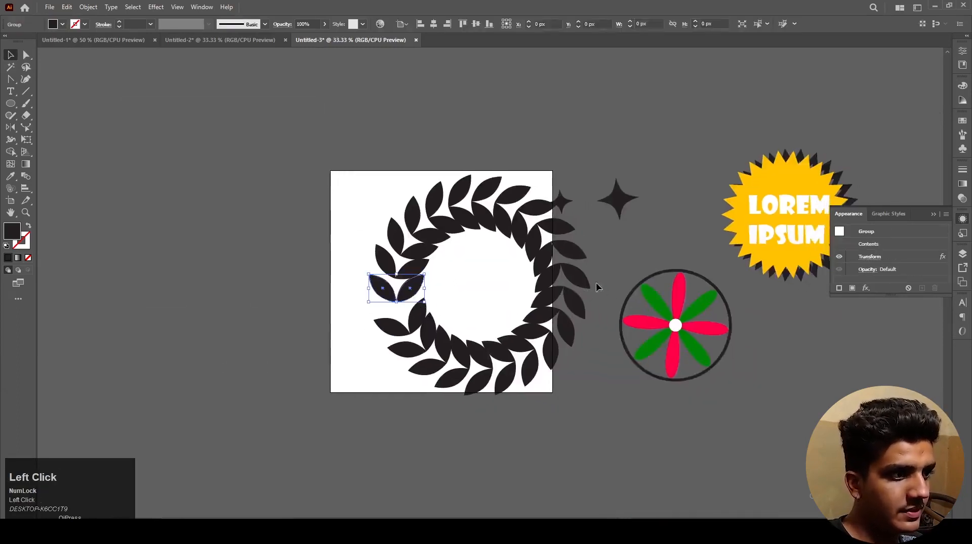
scroll(384, 293, up, 2)
scroll(389, 306, down, 2)
mouse_move(413, 297)
mouse_down()
mouse_move(354, 297)
mouse_move(411, 293)
mouse_move(412, 304)
mouse_up()
scroll(356, 299, up, 2)
click(462, 299)
key(space)
drag(358, 288, 359, 283)
click(460, 312)
key(space)
drag(424, 318, 422, 312)
click(365, 281)
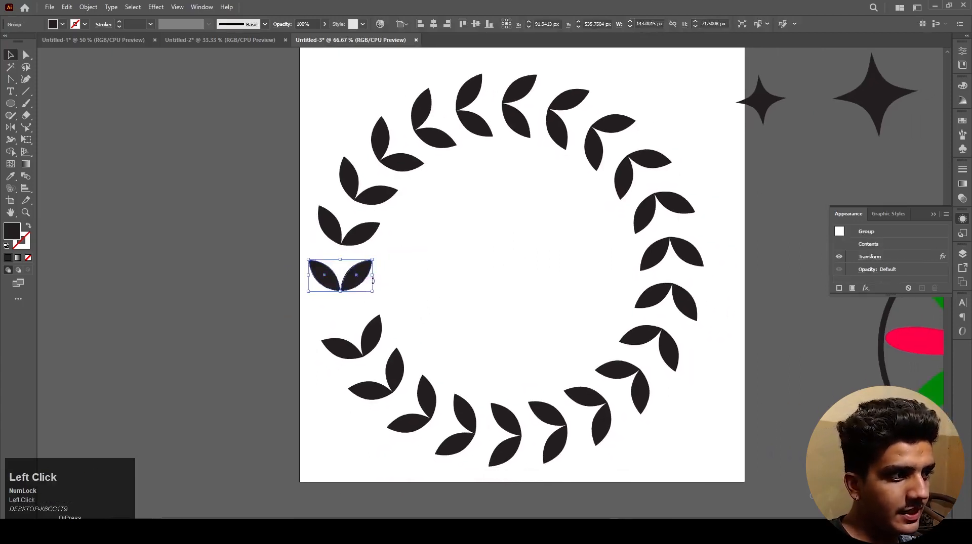
drag(372, 276, 393, 281)
Step: Reopen the leaf pair's Transform effect, move its dialog clear of the wreath, and try whole-degree rotation angles around -16°
click(869, 257)
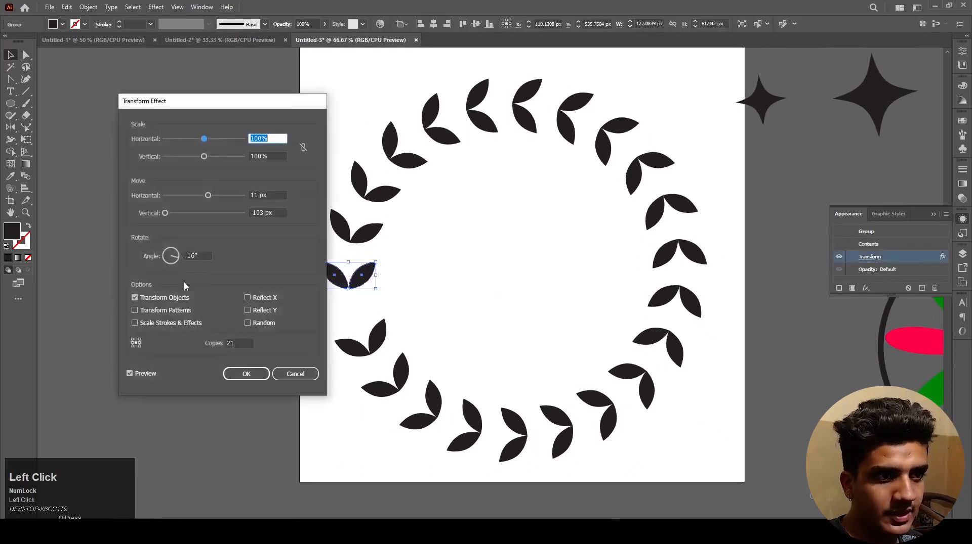
click(199, 256)
scroll(200, 255, up, 2)
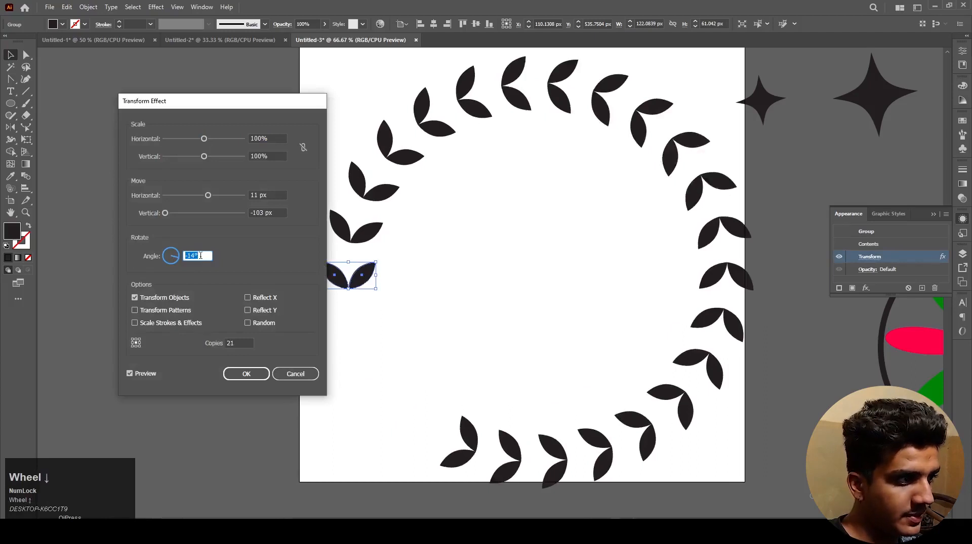
scroll(201, 256, down, 3)
drag(253, 109, 201, 110)
scroll(154, 258, up, 1)
scroll(154, 258, down, 1)
scroll(154, 258, up, 1)
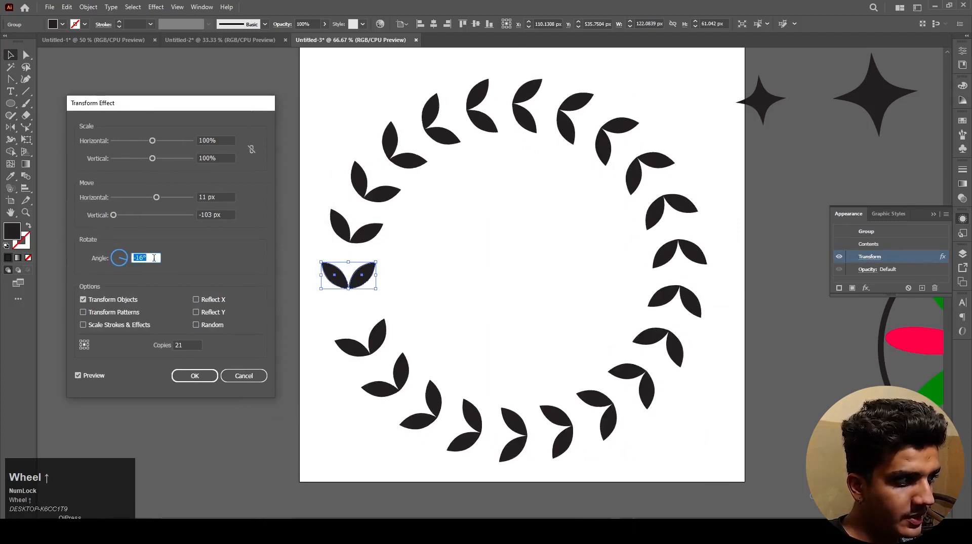
Step: Even out the gap in the wreath by fine-tuning the rotation angle to -16.4°, and apply the effect
ctrl+scroll(154, 258, up, 2)
ctrl+scroll(153, 258, down, 2)
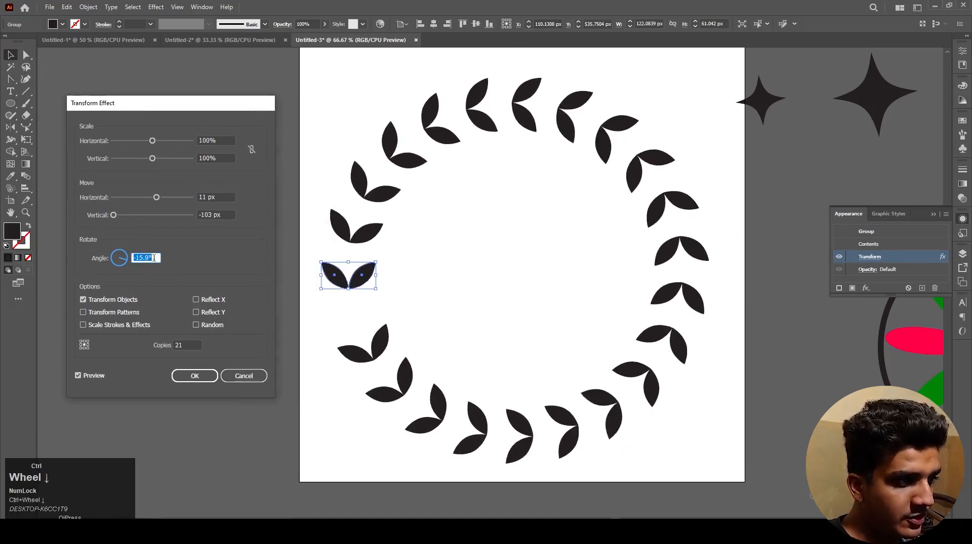
ctrl+scroll(154, 258, up, 2)
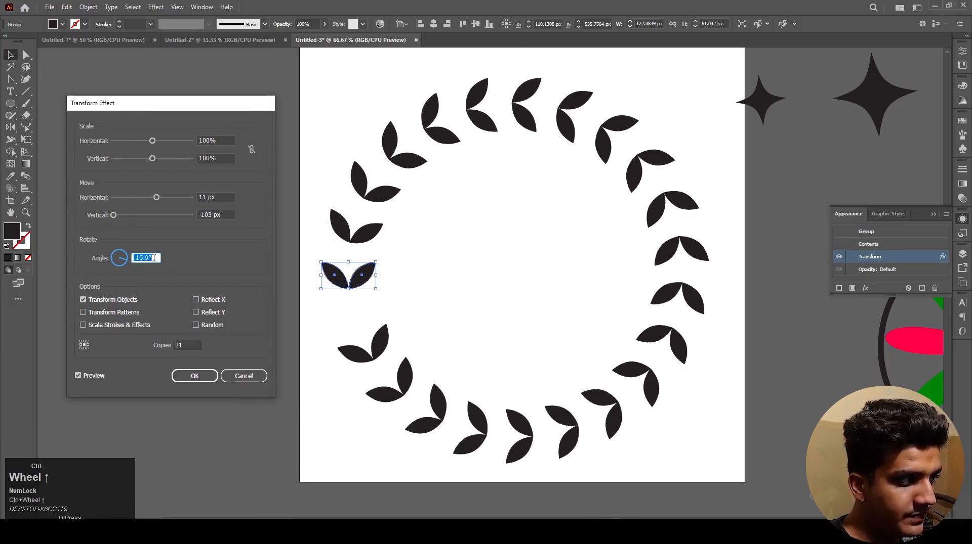
ctrl+scroll(153, 258, down, 6)
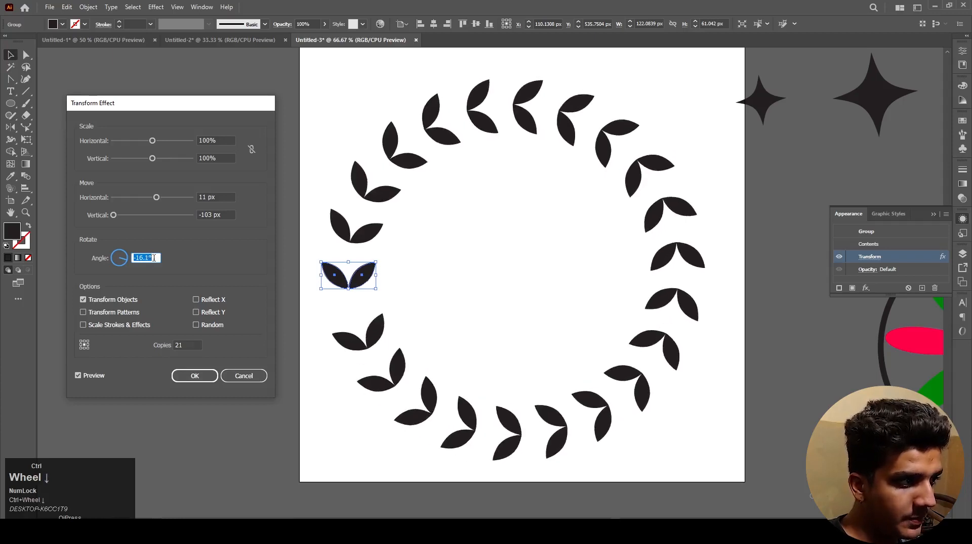
ctrl+scroll(154, 258, down, 1)
ctrl+scroll(154, 258, up, 1)
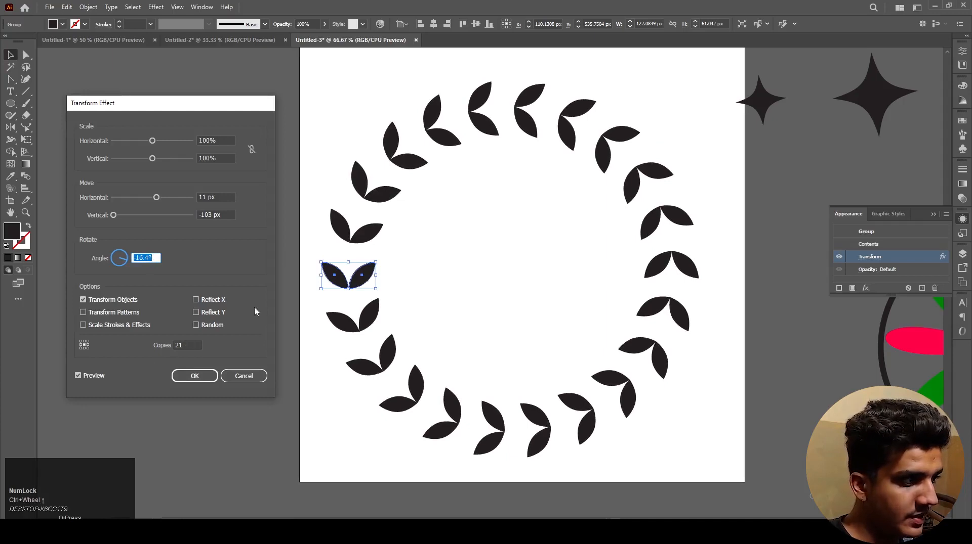
click(194, 376)
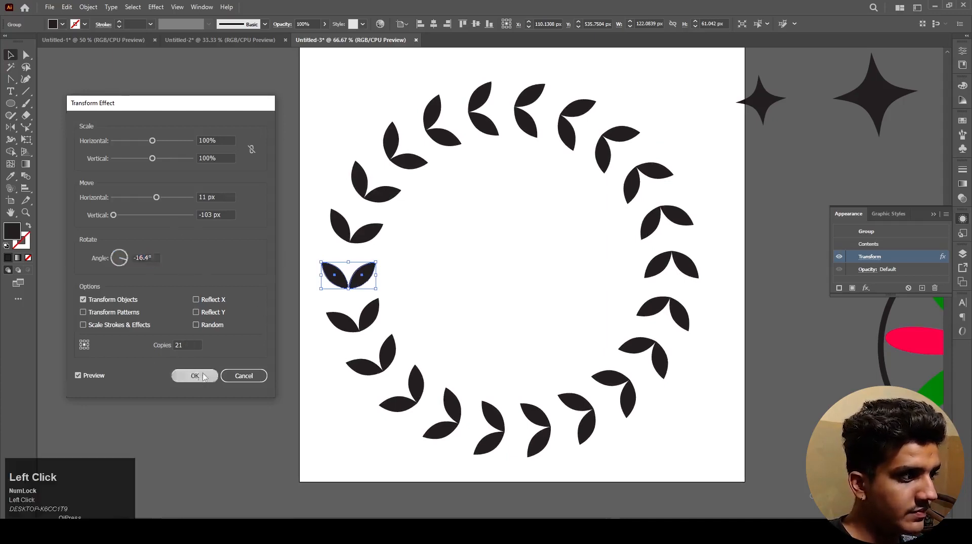
Step: Expand the appearance of the transformed leaf pair to turn the wreath copies into real shapes
click(529, 288)
key(ctrl+minus)
key(ctrl+minus)
click(426, 276)
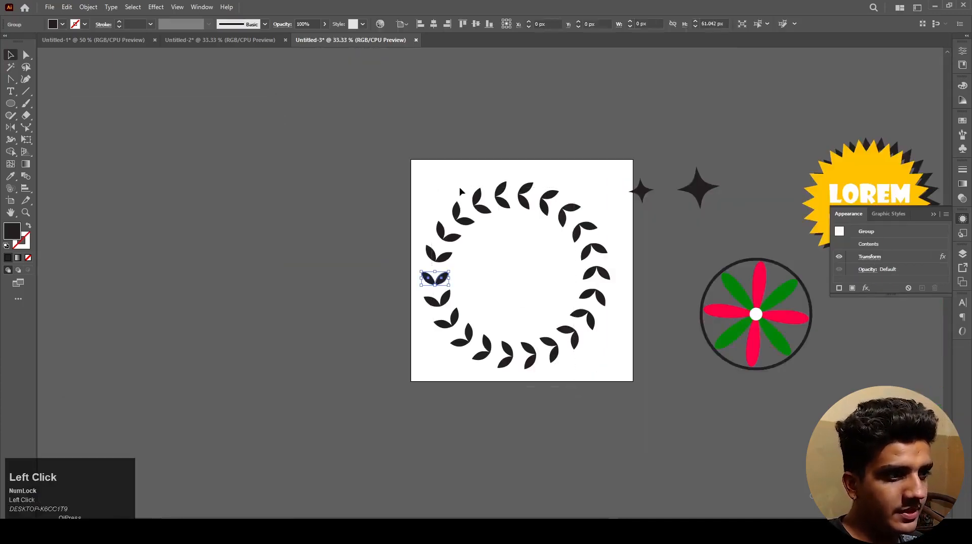
scroll(440, 284, up, 2)
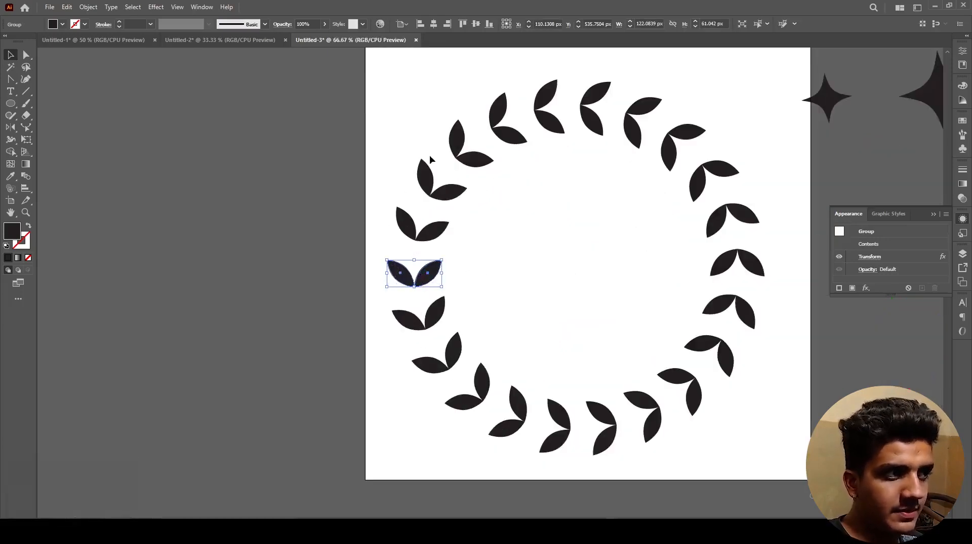
click(94, 6)
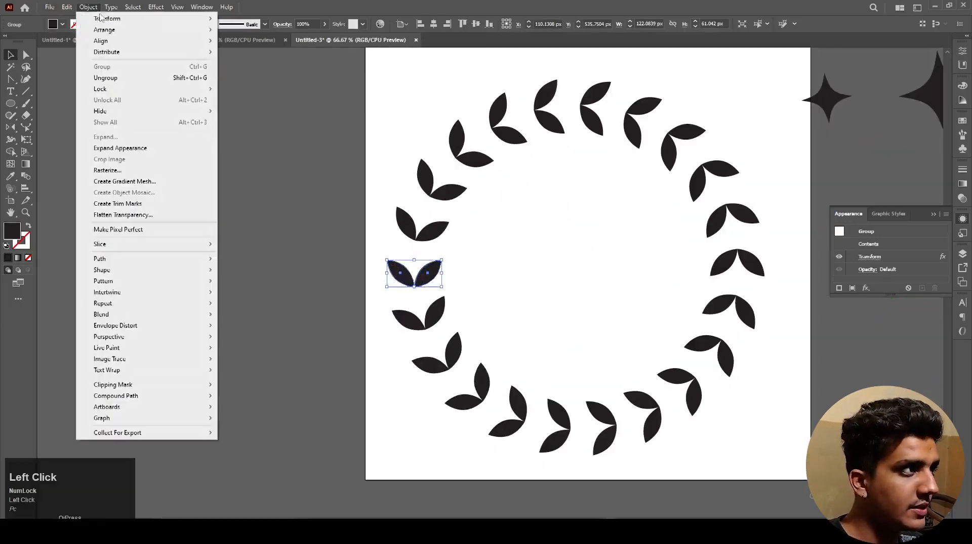
click(119, 148)
scroll(368, 187, down, 2)
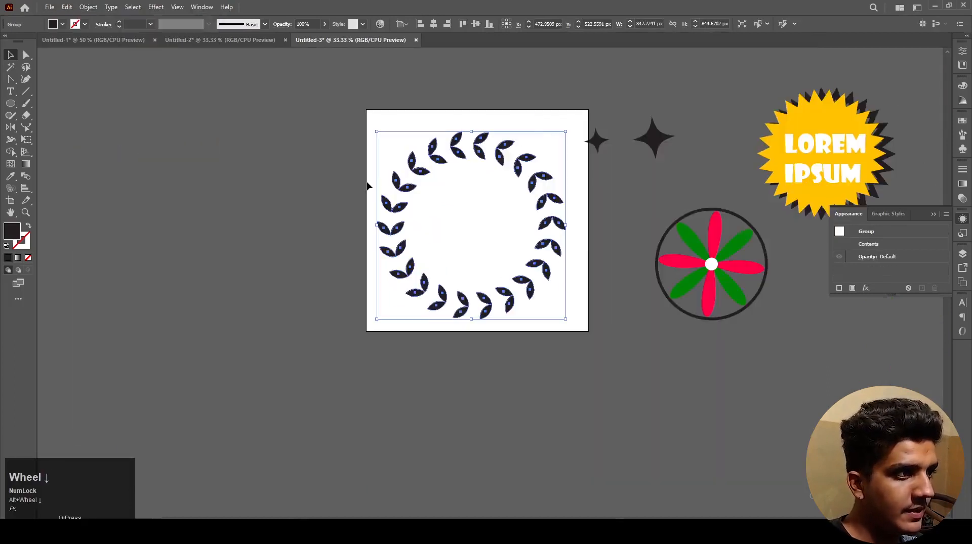
Step: Scale the expanded wreath down proportionally about its center to about 537 × 535 px and deselect it
drag(565, 225, 531, 224)
click(481, 209)
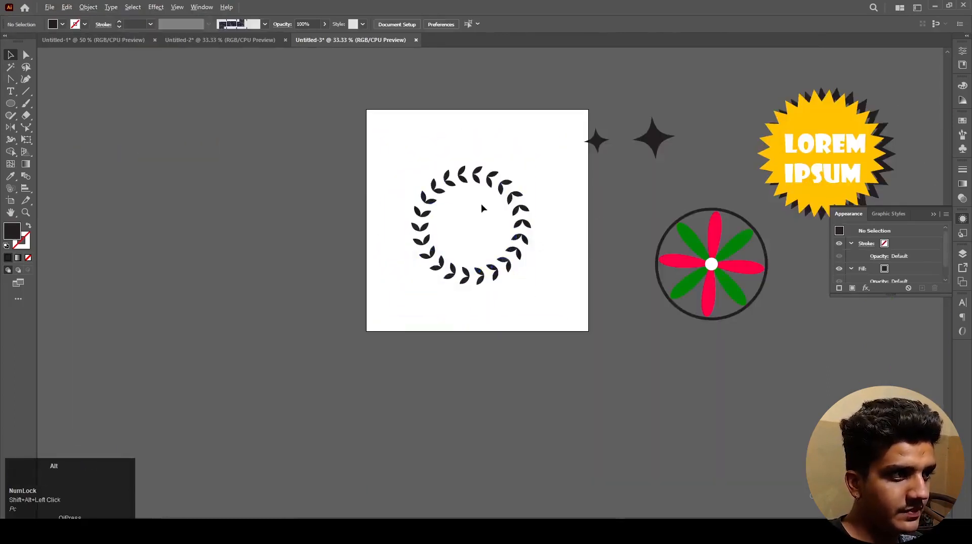
scroll(481, 208, up, 1)
drag(442, 219, 491, 223)
scroll(491, 223, up, 1)
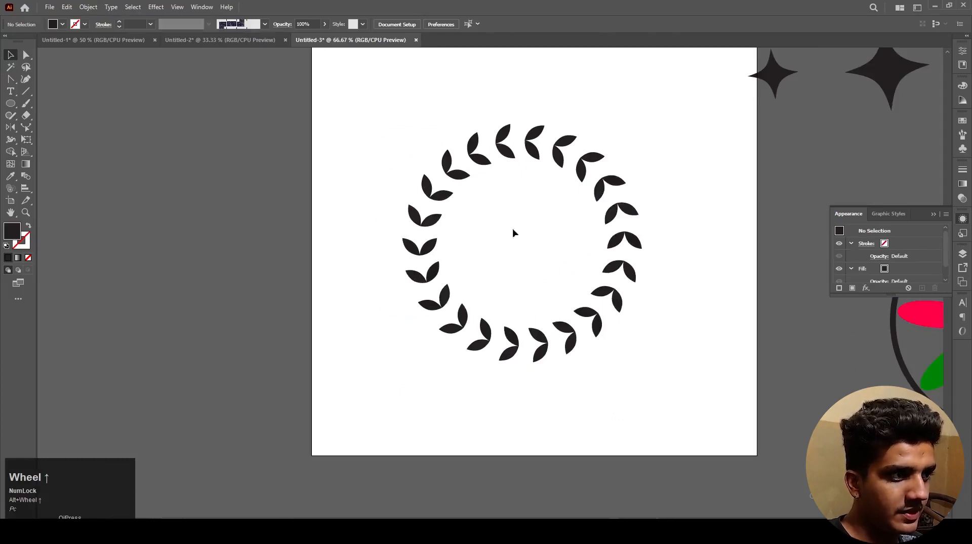
Step: Select the whole finished wreath to examine its leaf shapes, and deselect it
drag(366, 100, 688, 386)
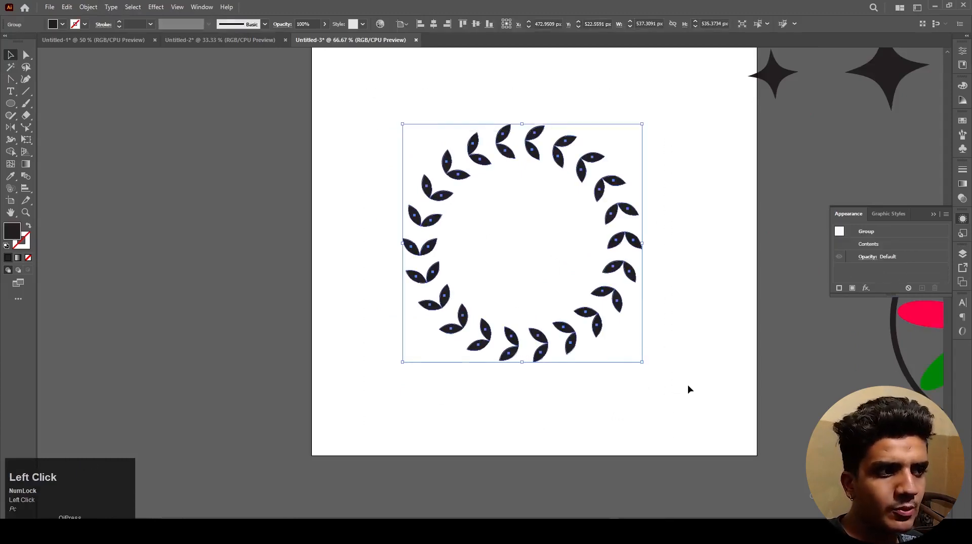
click(688, 386)
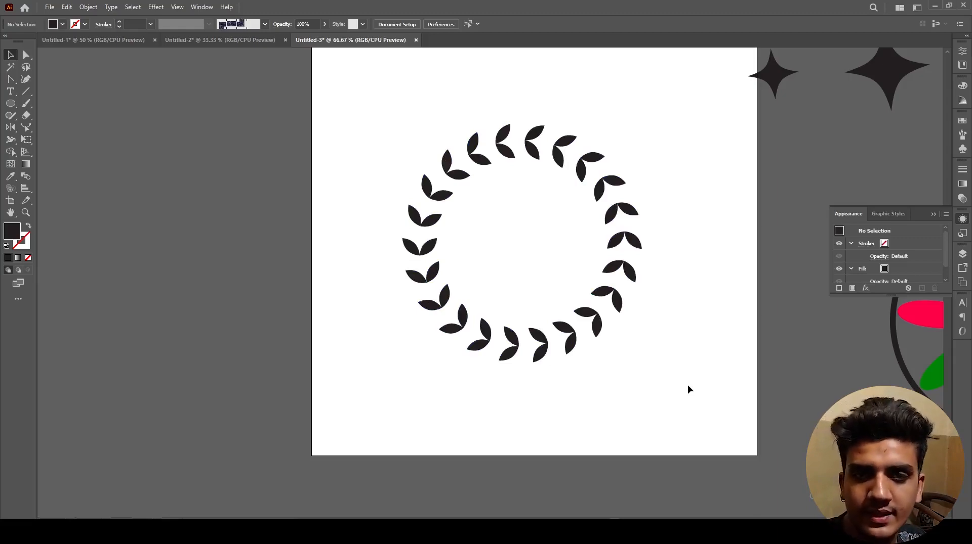
click(669, 427)
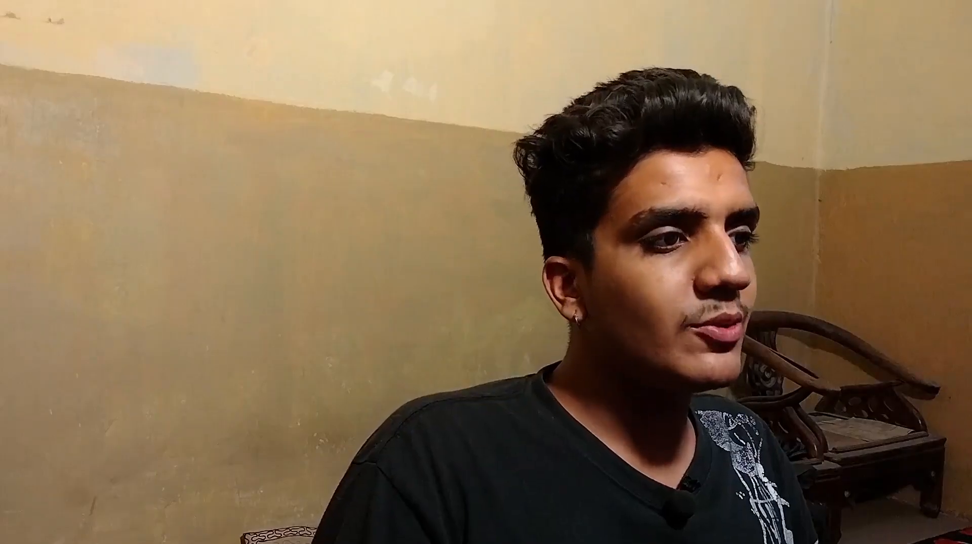